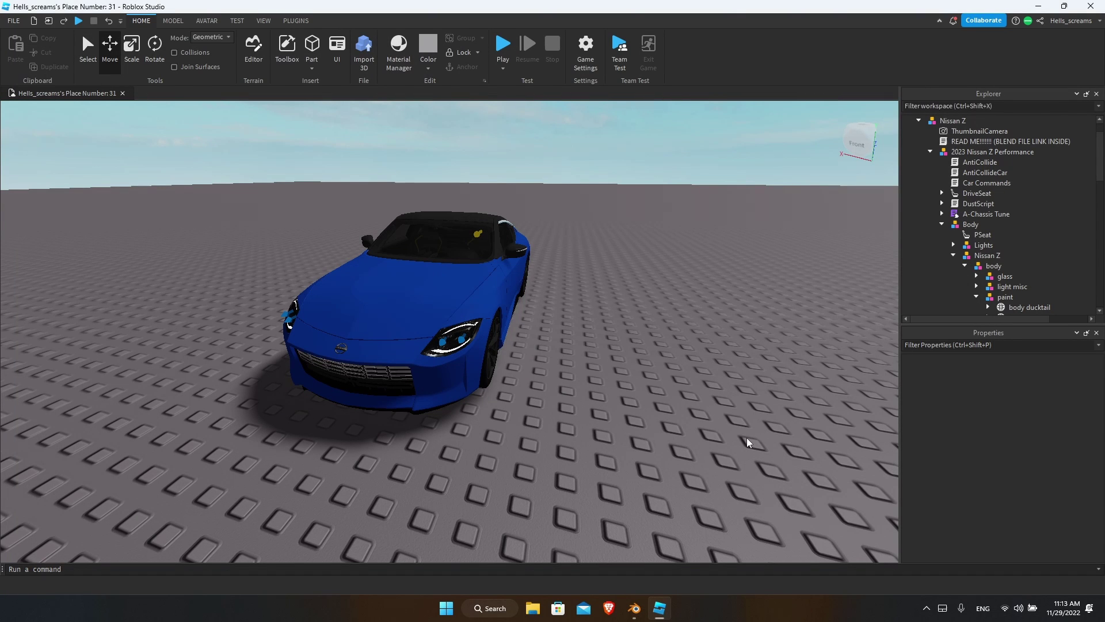
Step: Look over the blue Nissan Z's body from the front
right_drag(747, 442, 742, 436)
key(w)
key(d)
key(w)
key(s)
key(d)
key(a)
key(d)
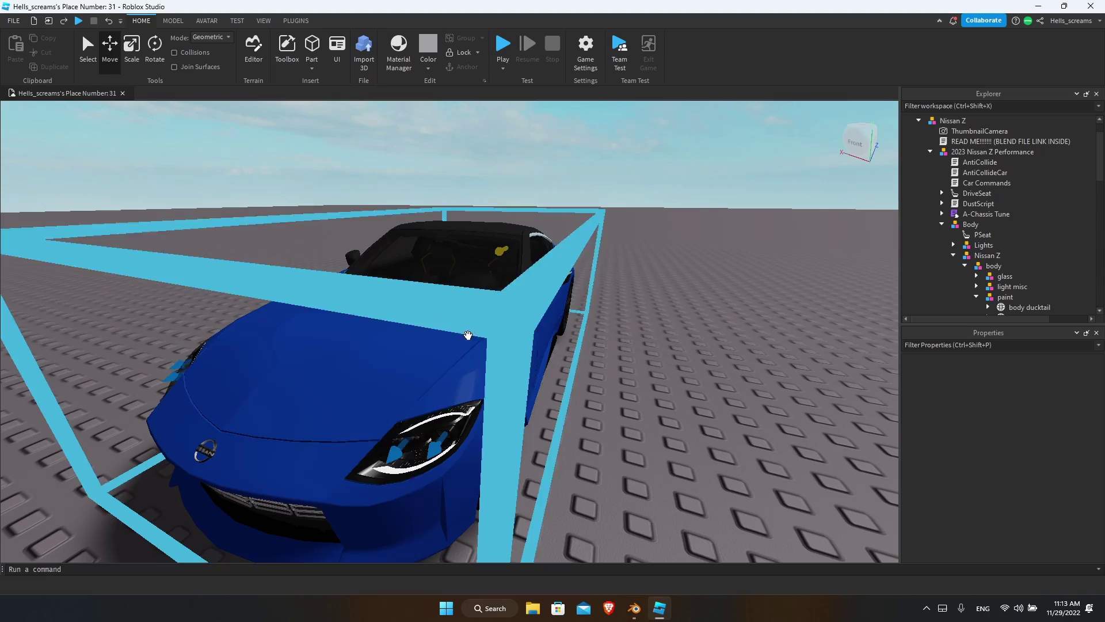
click(500, 354)
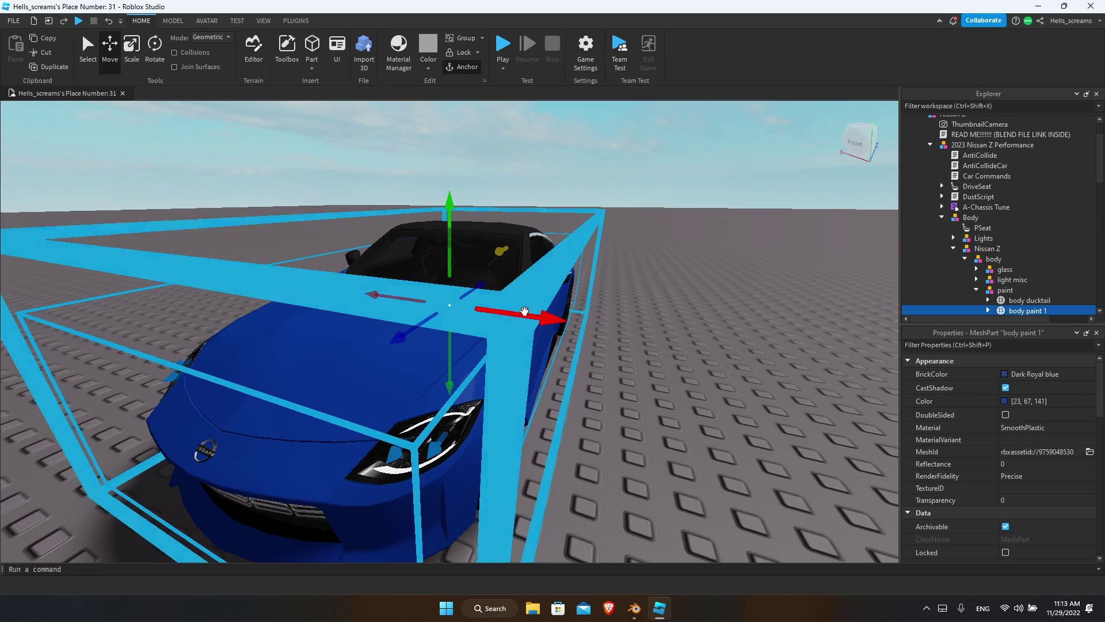
scroll(679, 337, up, 5)
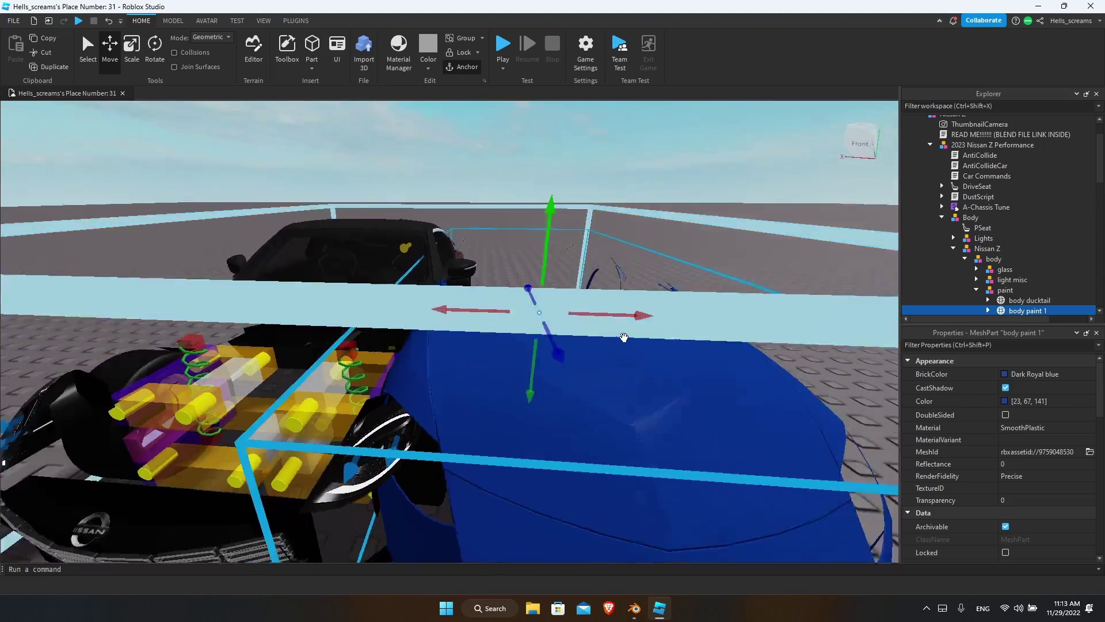
scroll(624, 337, down, 6)
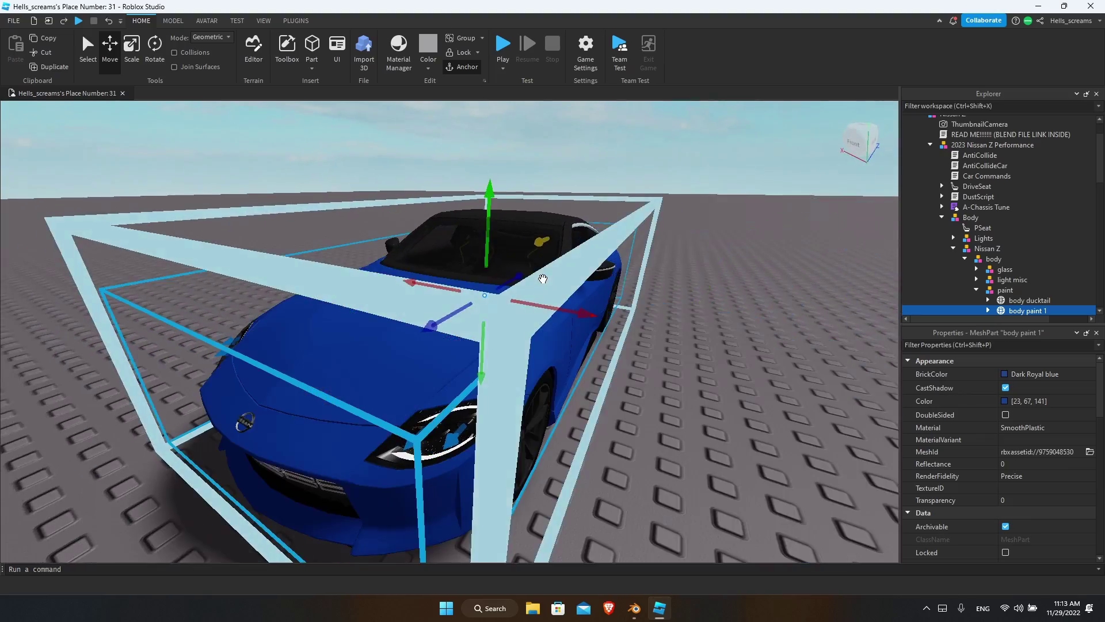
right_drag(543, 278, 543, 278)
click(658, 426)
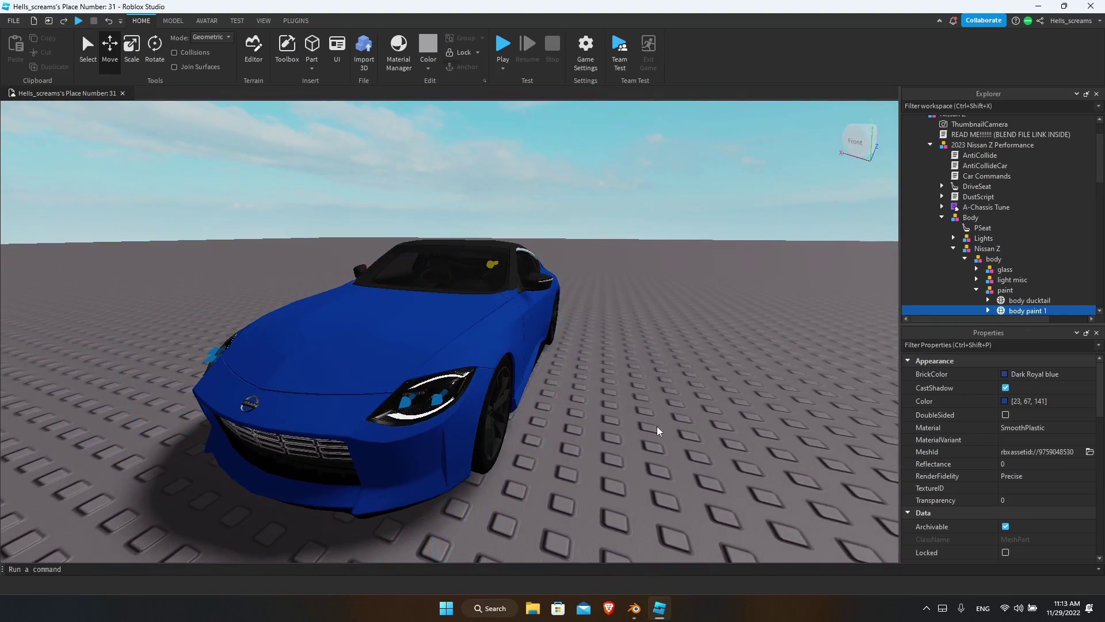
Step: Undo the Nissan Z model's pivot position change and set its origin position to 0, 0, 0
right_drag(658, 427, 659, 430)
key(s)
click(538, 413)
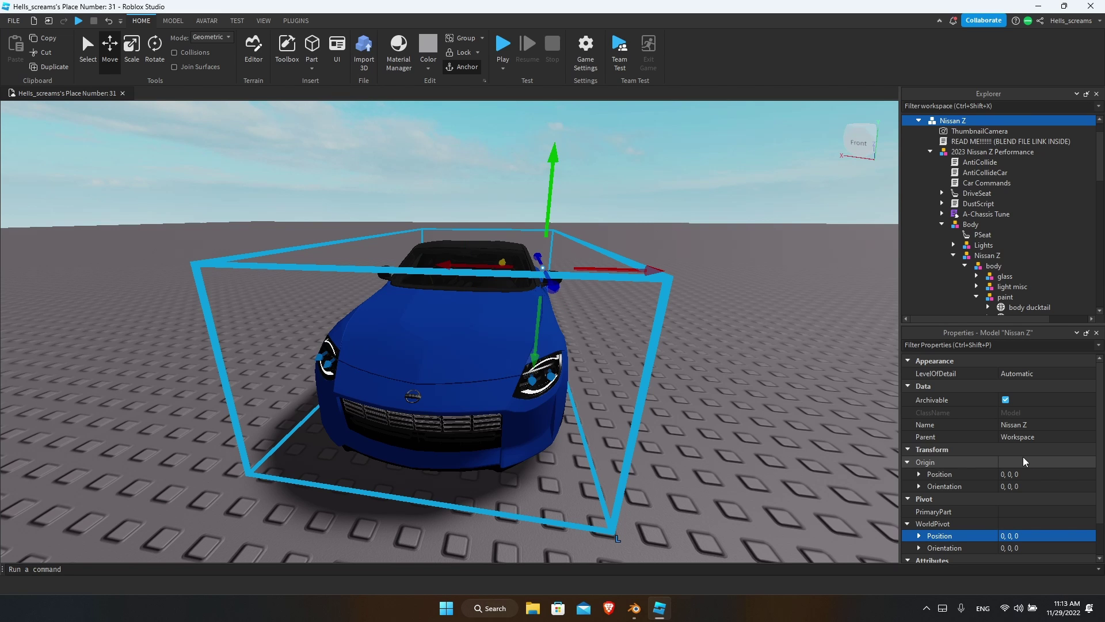
key(ctrl+z)
click(1020, 474)
text(0, 0, 0)
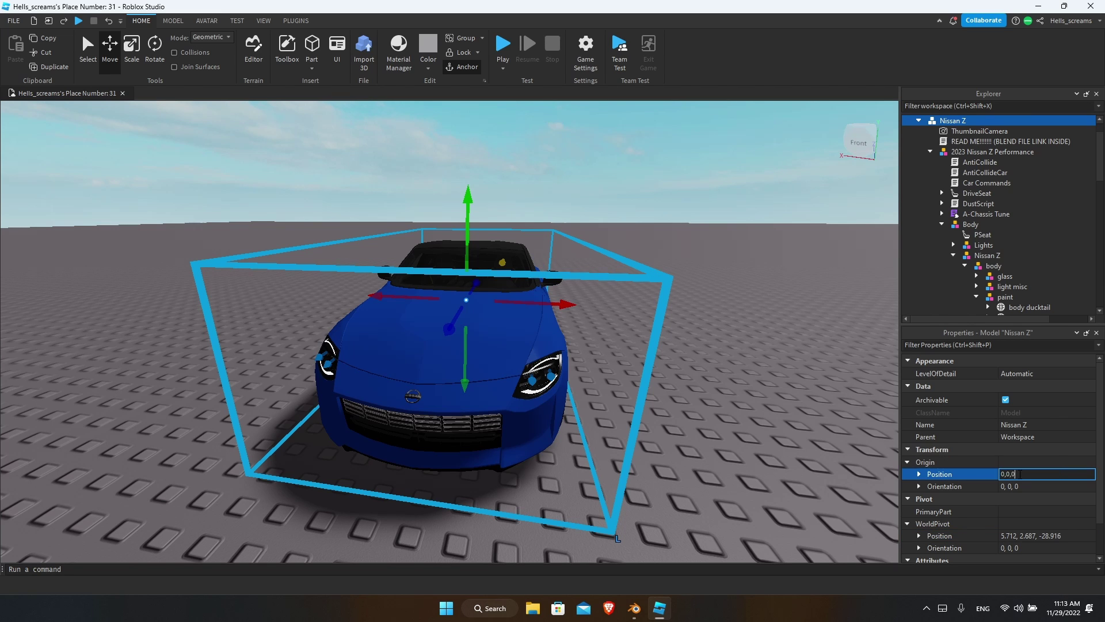
key(Return)
right_drag(678, 289, 678, 289)
key(f)
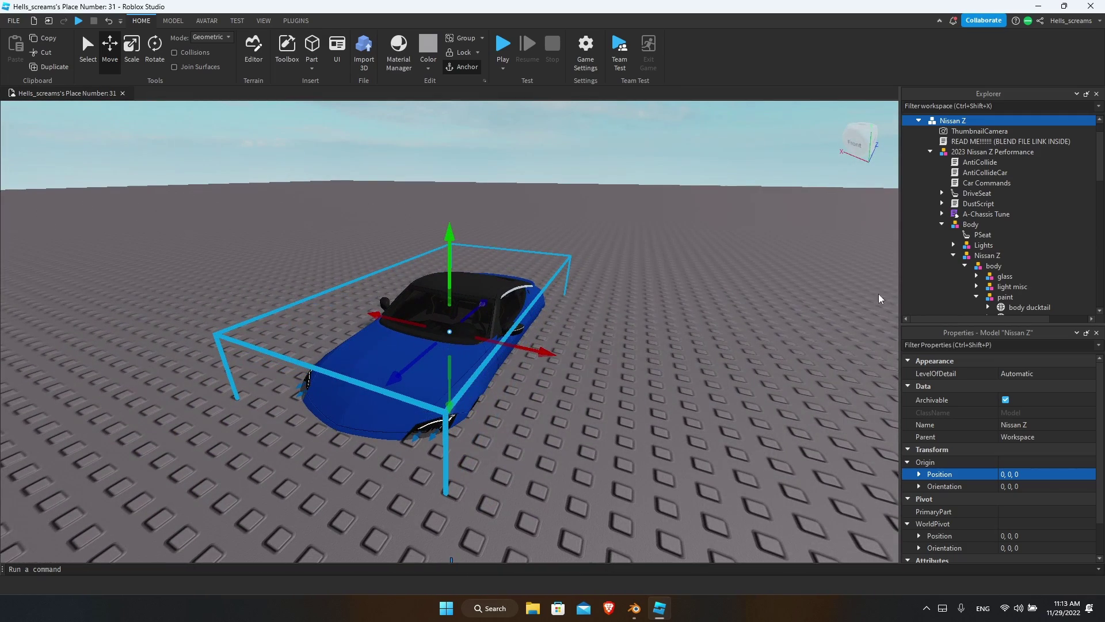
Step: Delete the Baseplate from the workspace
scroll(981, 172, down, 10)
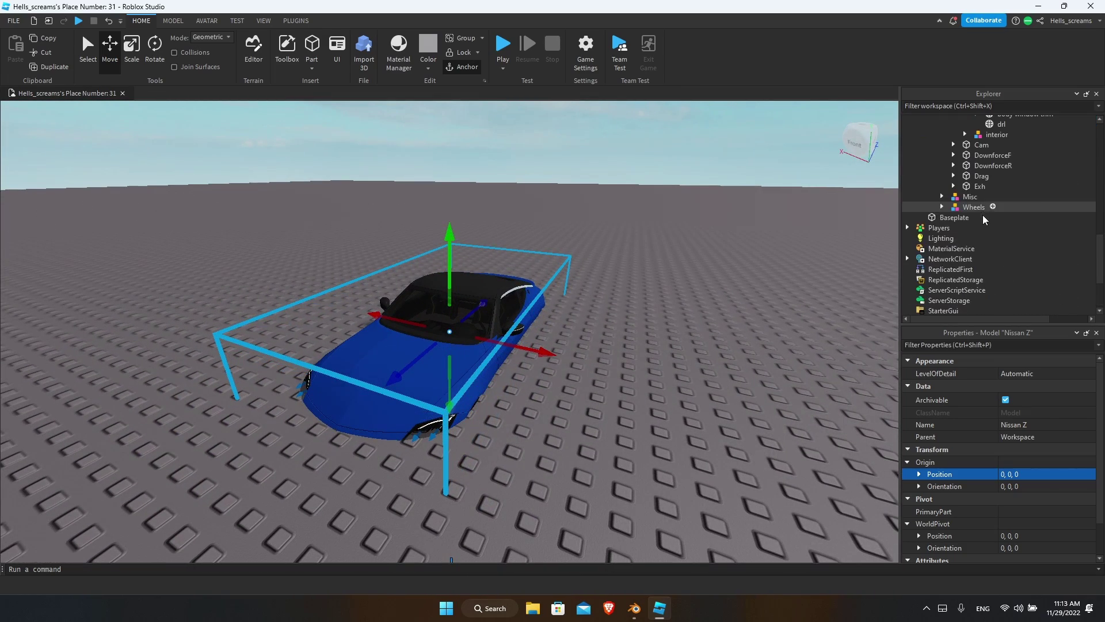
click(953, 218)
key(Delete)
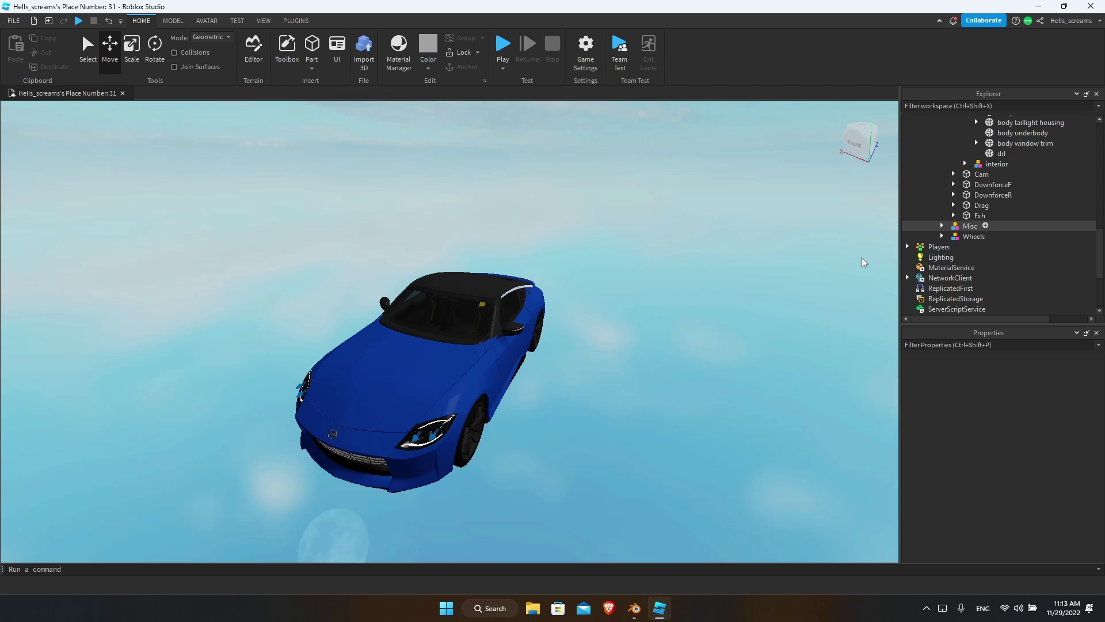
Step: Export the body paint 1 mesh to the Fairlady folder as Body.obj, replacing the existing file
right_drag(730, 338, 737, 282)
scroll(715, 316, down, 4)
key(w)
key(s)
key(q)
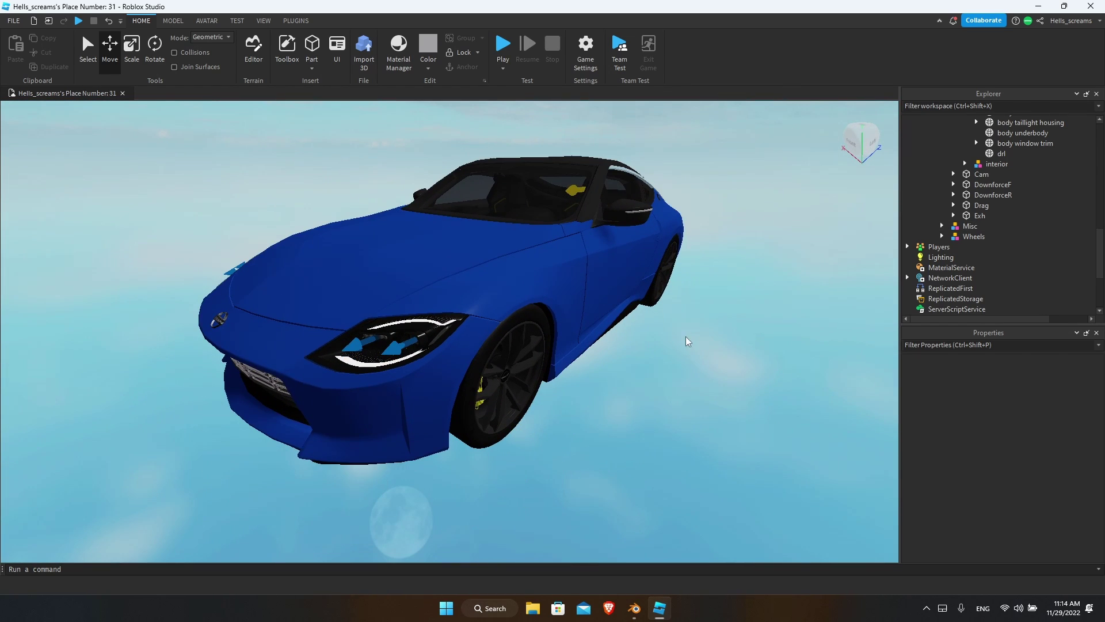
click(530, 276)
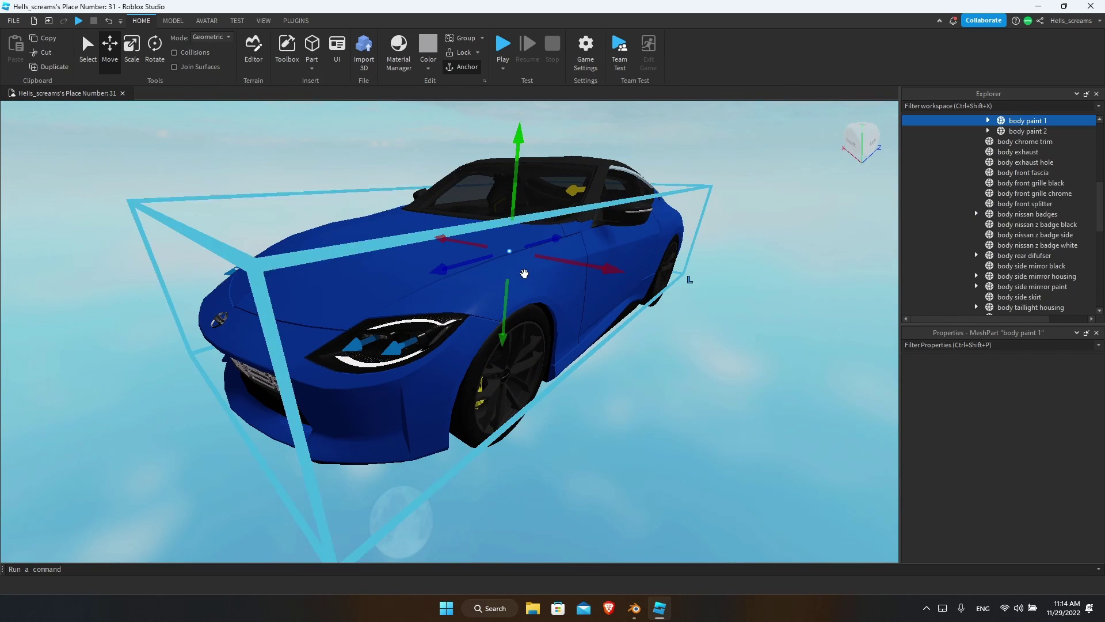
right_click(1013, 123)
click(1016, 483)
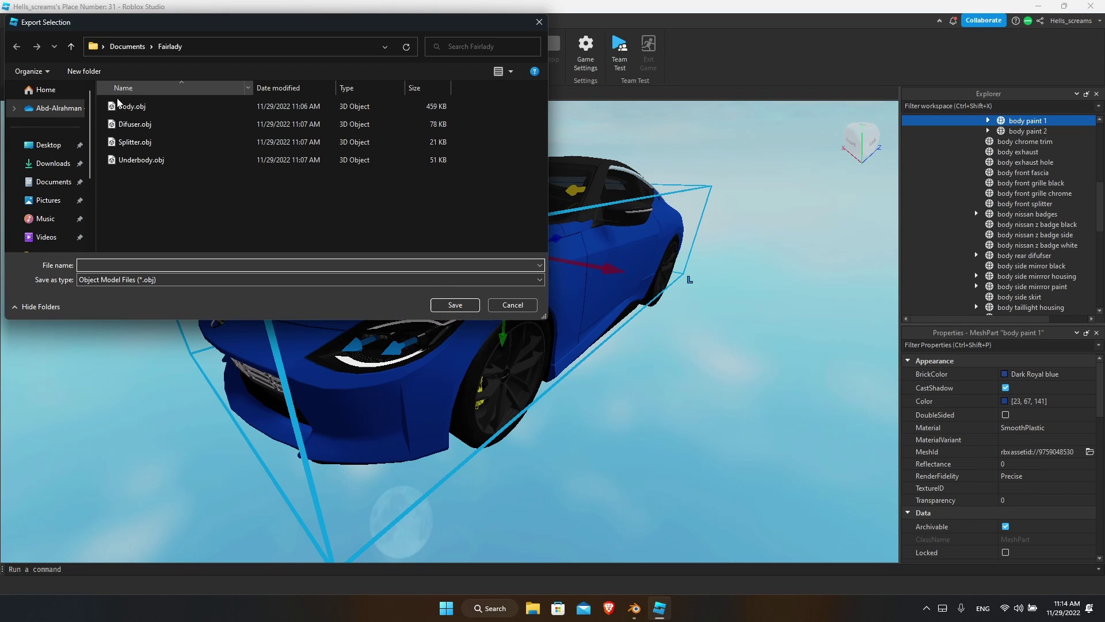
double_click(128, 110)
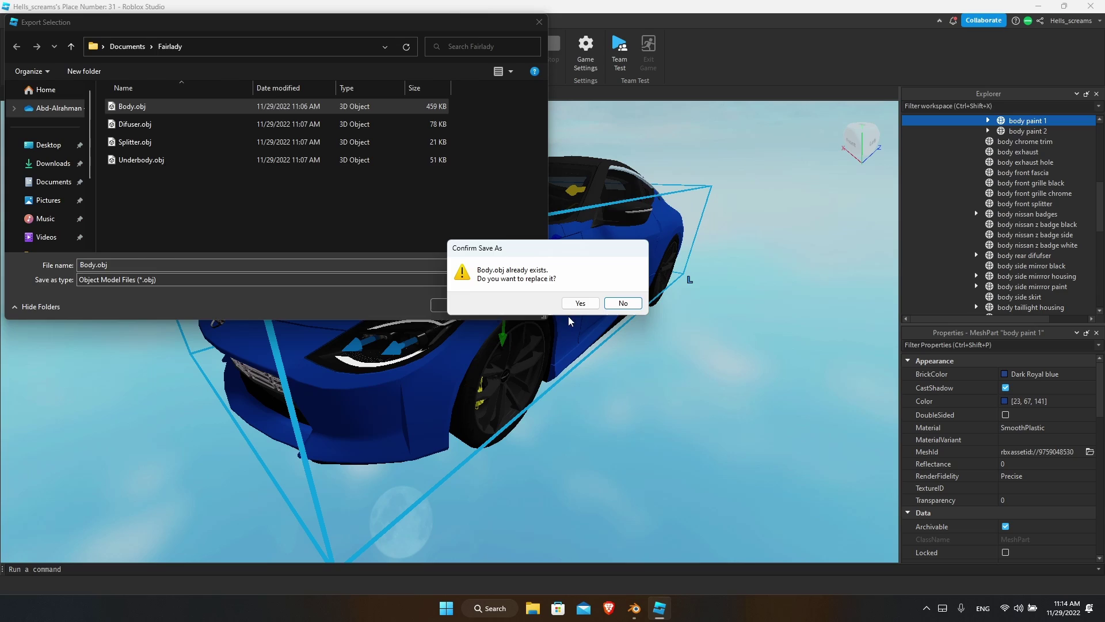
click(575, 301)
Step: Export the rear diffuser mesh to the Fairlady folder as Difuser.obj, replacing the existing file
scroll(1004, 191, up, 1)
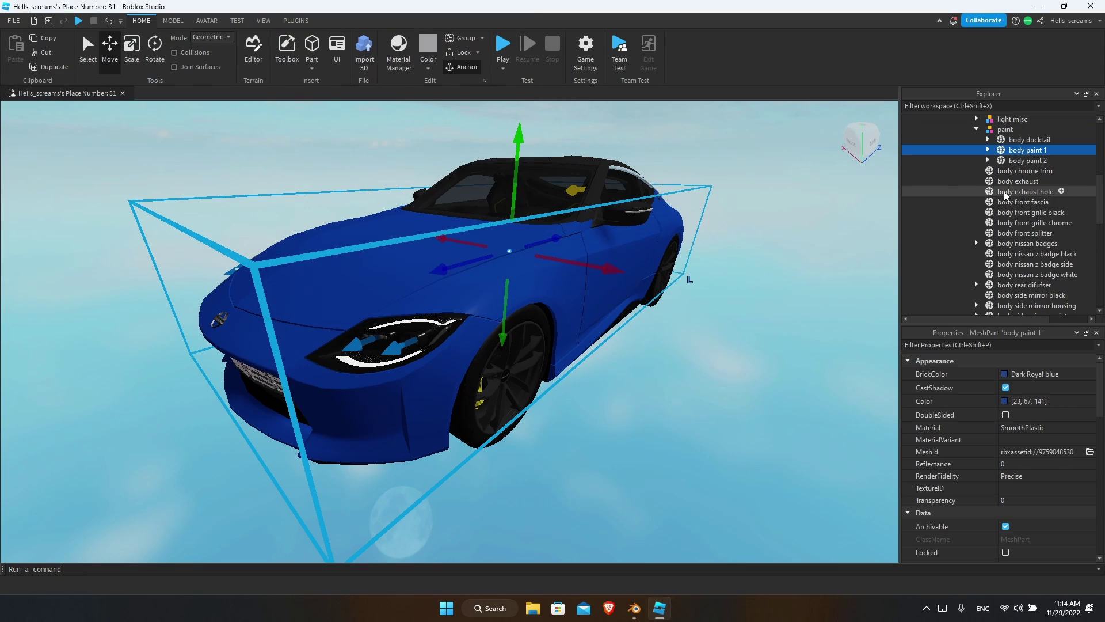
click(656, 411)
key(d)
right_drag(680, 405, 680, 405)
key(w)
key(s)
scroll(681, 403, down, 5)
click(524, 361)
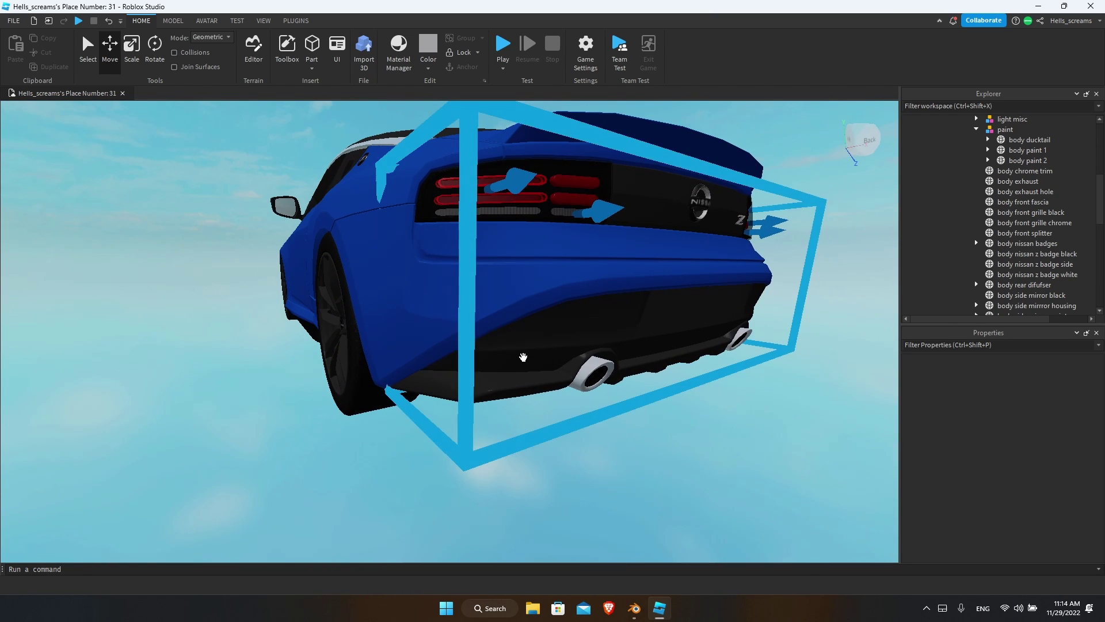
right_click(1016, 287)
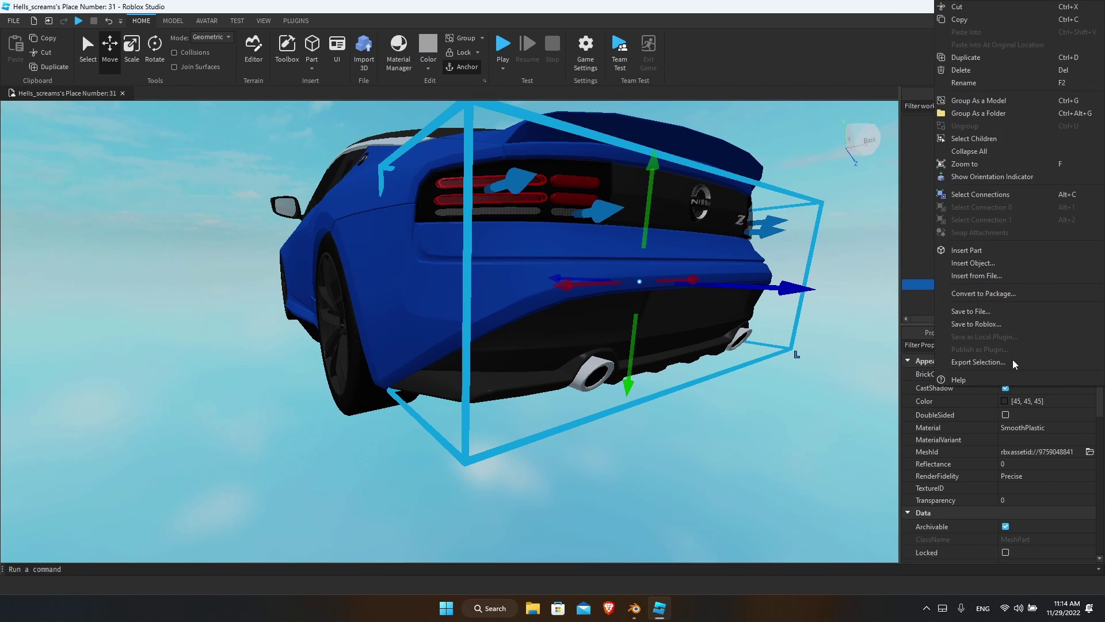
click(1000, 358)
double_click(204, 128)
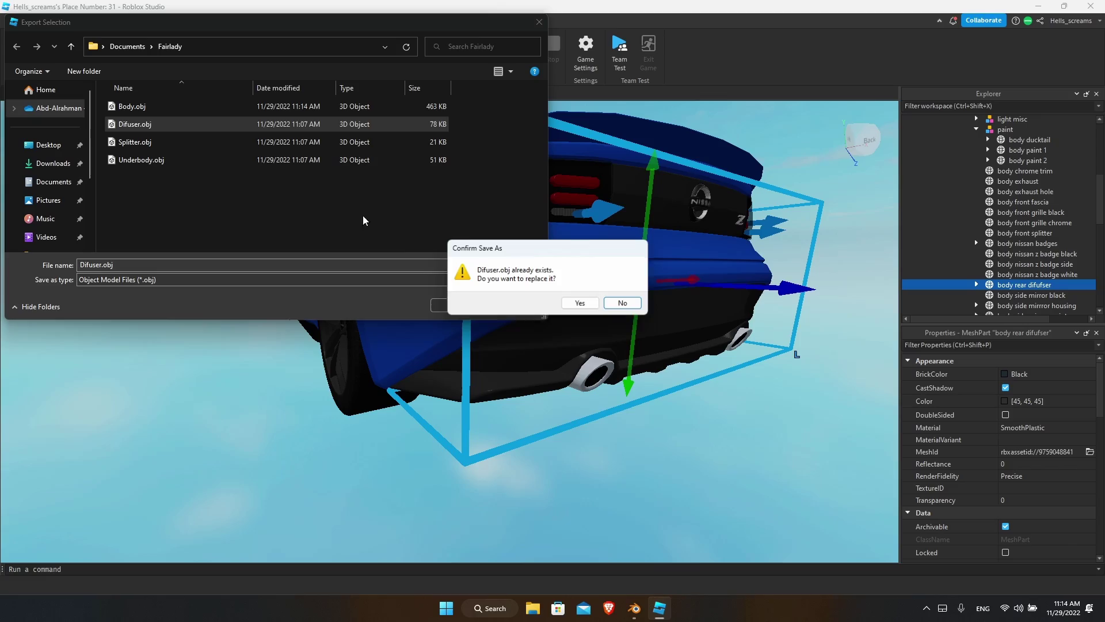
click(580, 303)
Step: Export the car's underbody mesh to the Fairlady folder as Underbody.obj, replacing the existing file
right_drag(682, 344, 489, 398)
click(427, 428)
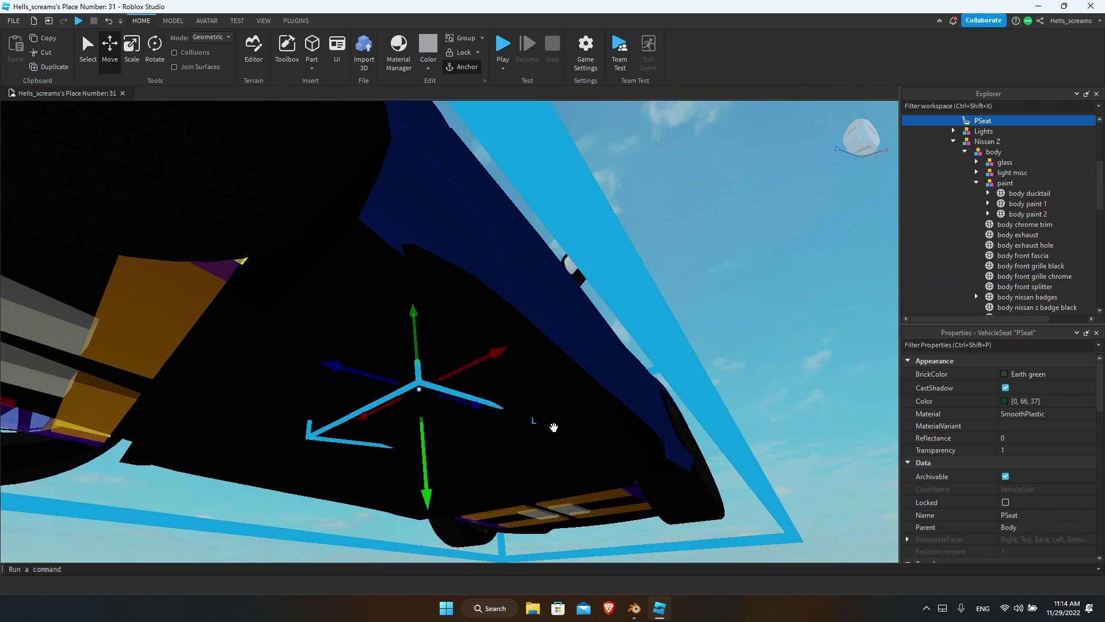
click(858, 369)
click(546, 421)
right_click(995, 316)
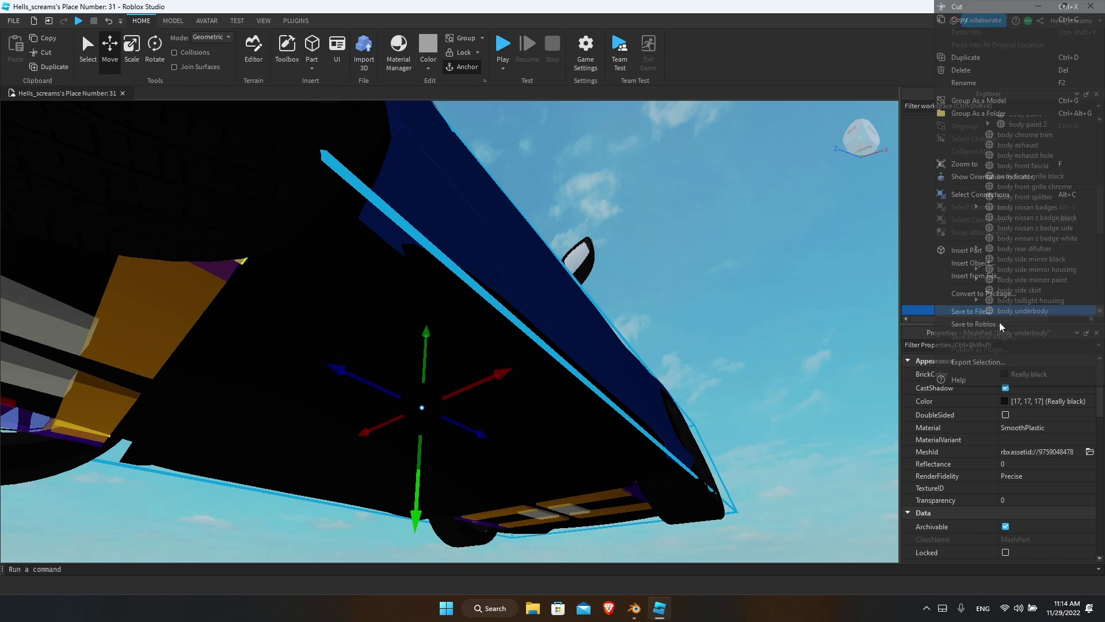
click(989, 361)
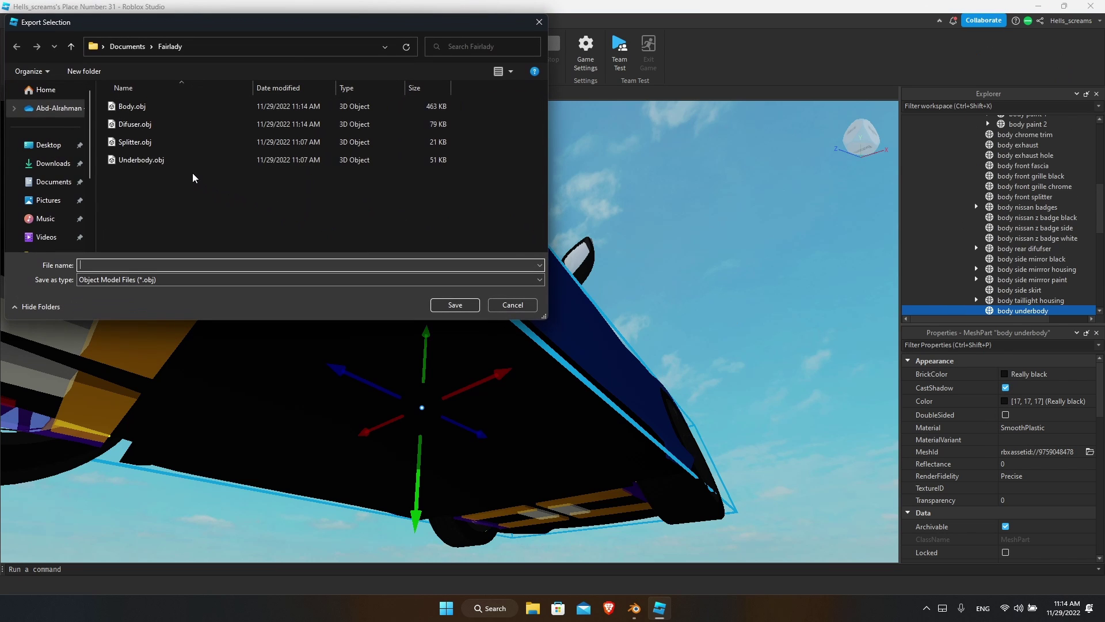
double_click(141, 159)
click(588, 305)
click(745, 349)
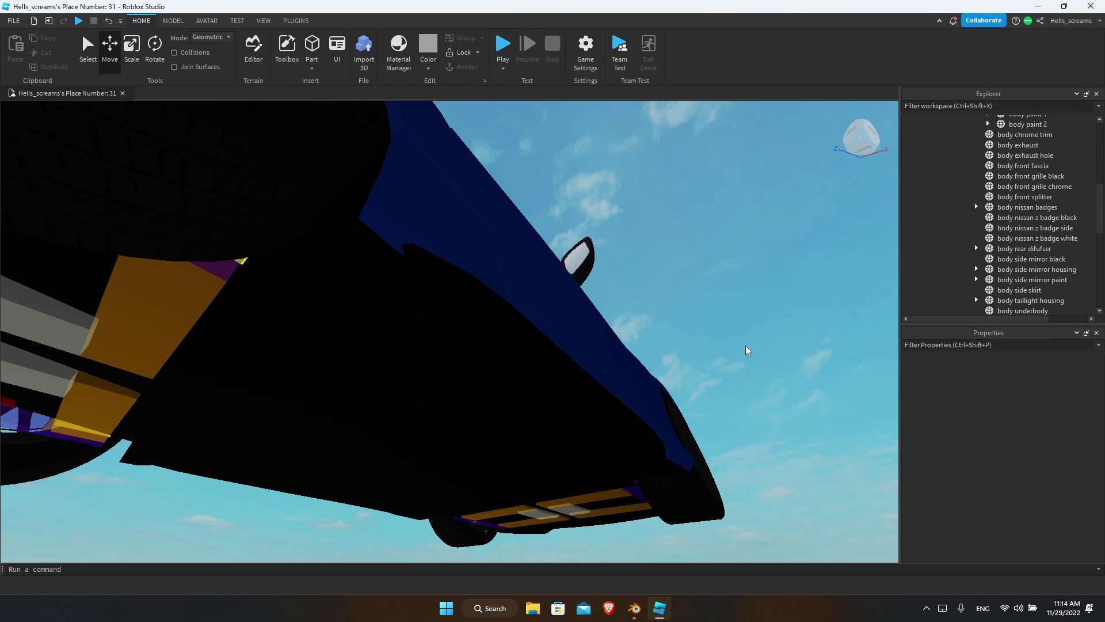
Step: Export the front splitter mesh to the Fairlady folder as Splitter.obj, replacing the existing file
right_drag(745, 349, 742, 349)
key(d)
key(w)
key(e)
key(w)
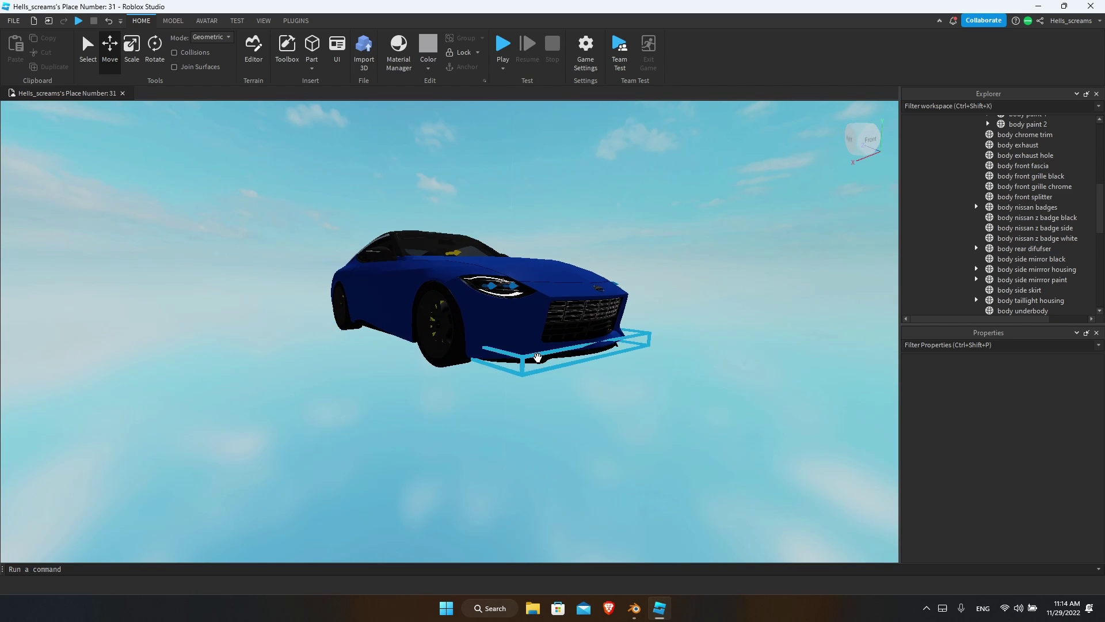
click(536, 357)
right_click(1045, 198)
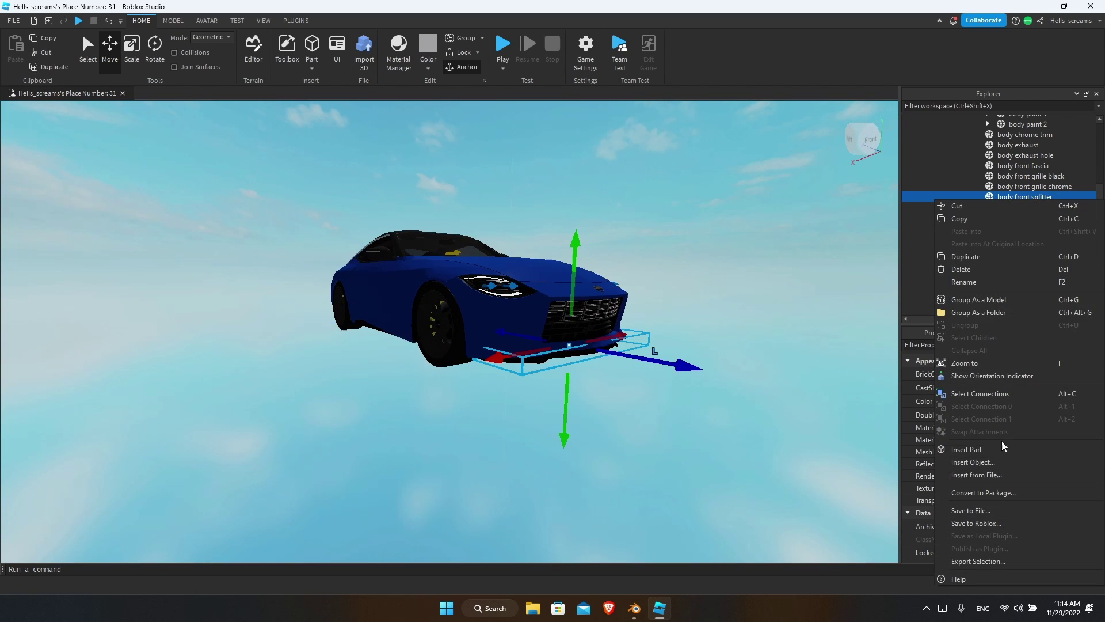
click(999, 558)
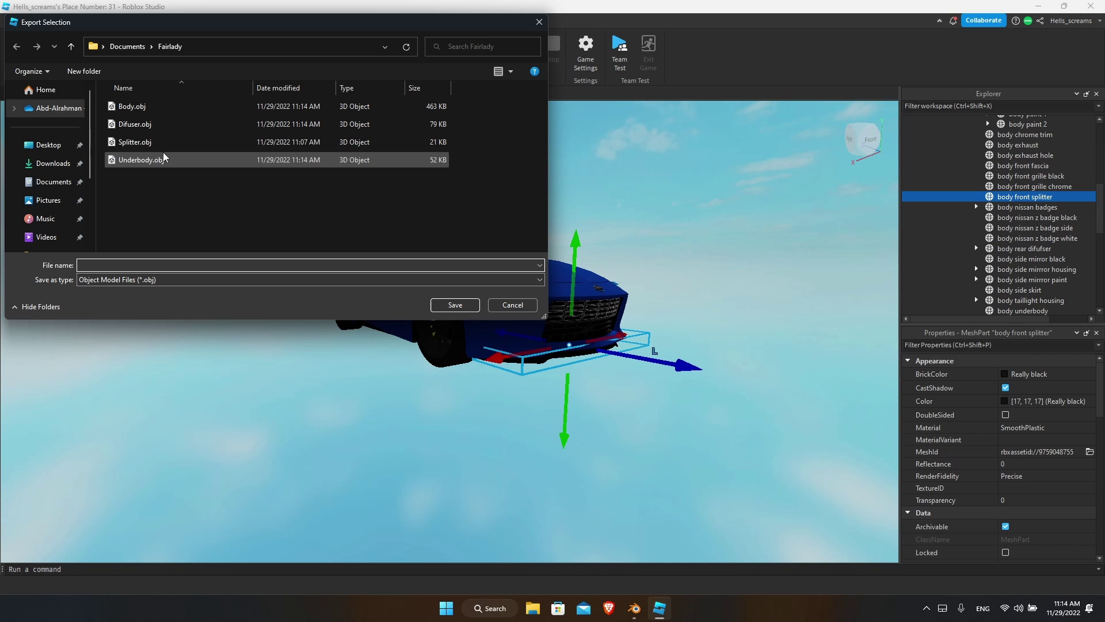
double_click(164, 147)
click(576, 307)
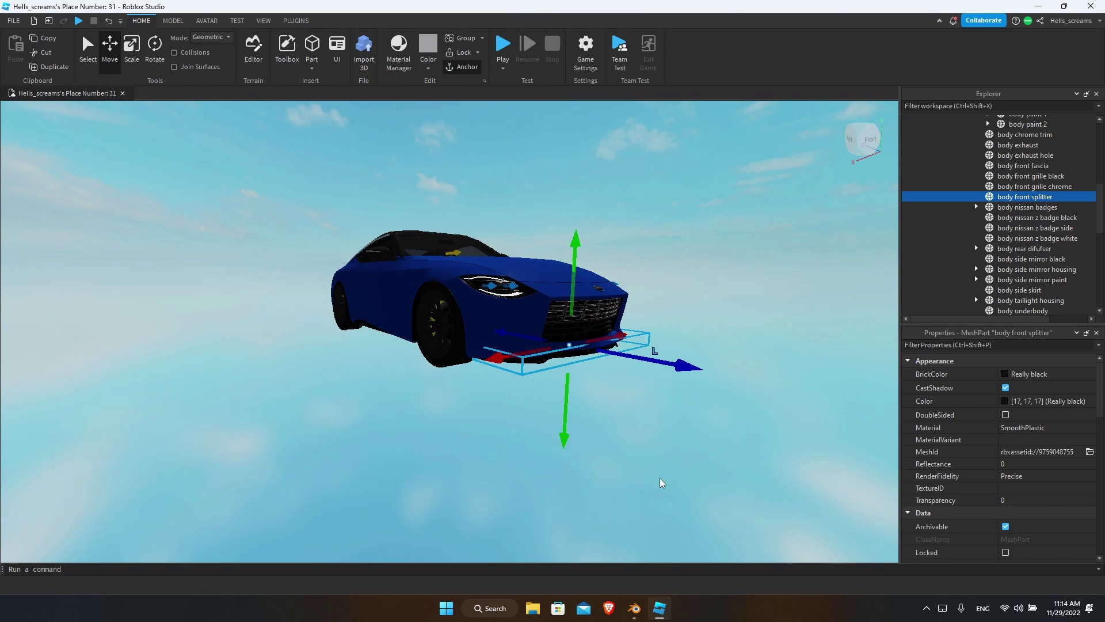
Step: Export the underbody mesh once more, overwriting Underbody.obj in the Fairlady folder
click(694, 476)
right_drag(694, 475, 693, 463)
key(a)
scroll(591, 437, up, 2)
key(q)
right_drag(590, 437, 590, 437)
click(451, 373)
right_click(1030, 309)
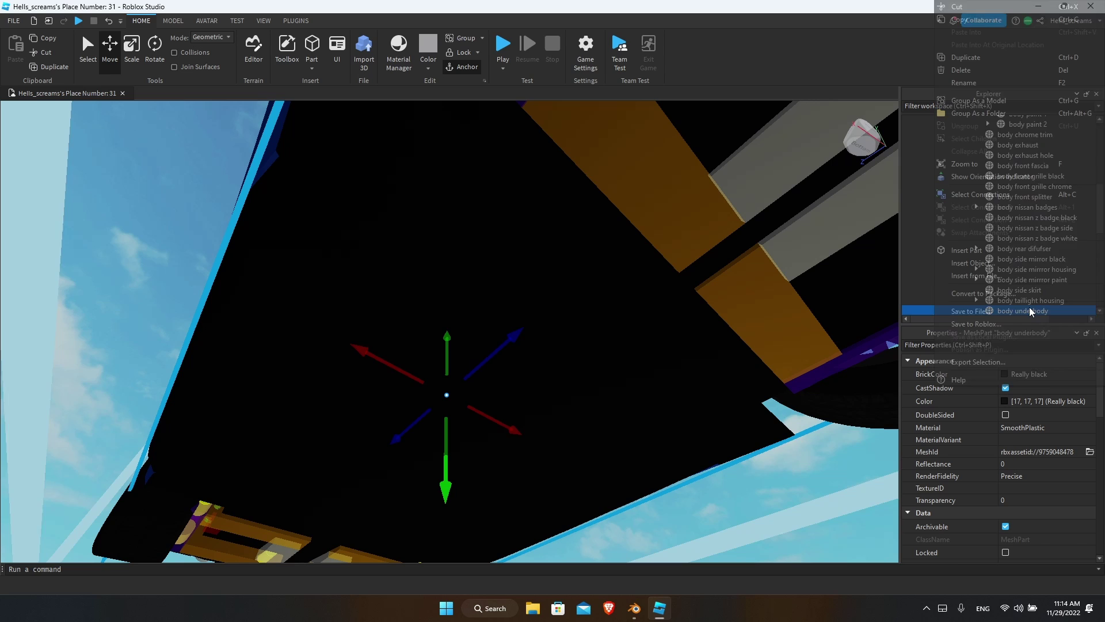
click(977, 366)
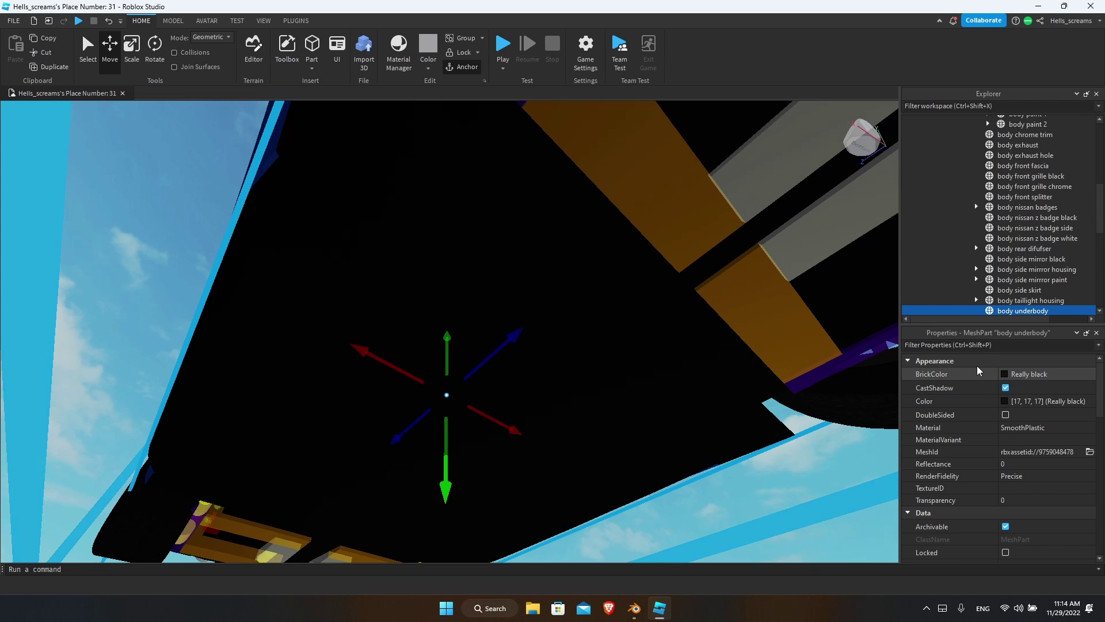
right_click(1001, 311)
click(994, 357)
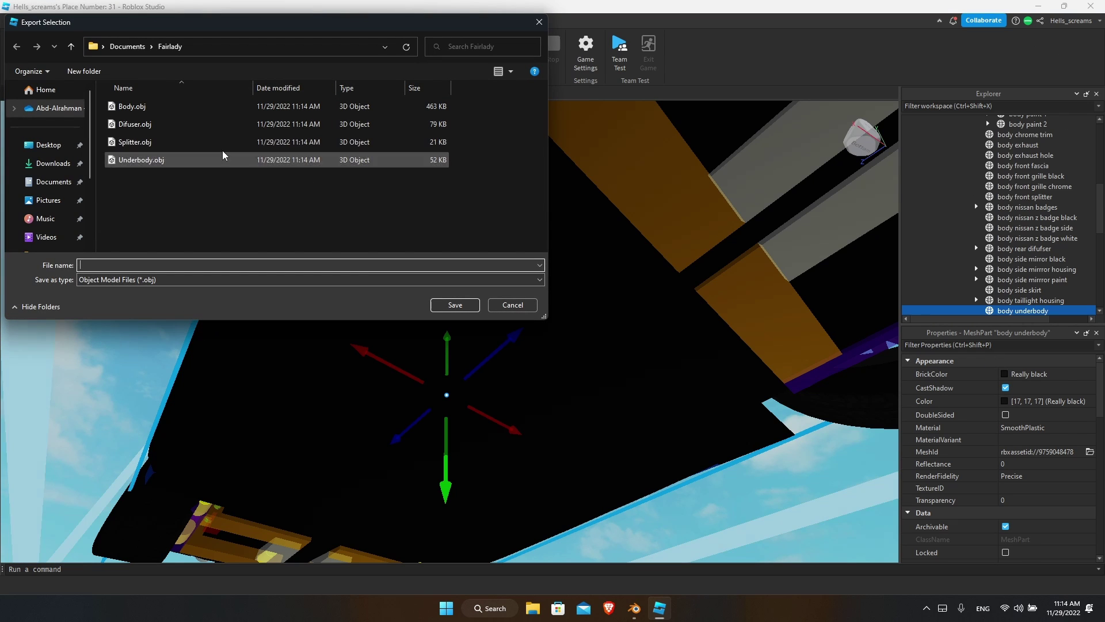
click(222, 159)
click(457, 305)
click(576, 307)
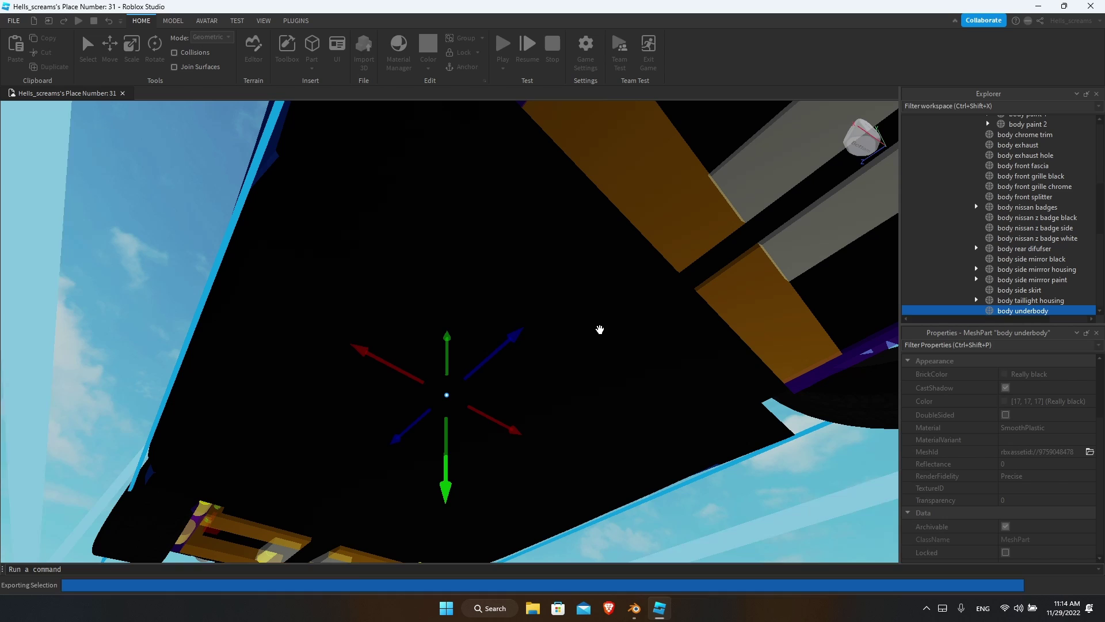
Step: Export the side skirt mesh to the Fairlady folder as an OBJ file named Skirt, and switch to Blender
right_drag(598, 328, 538, 330)
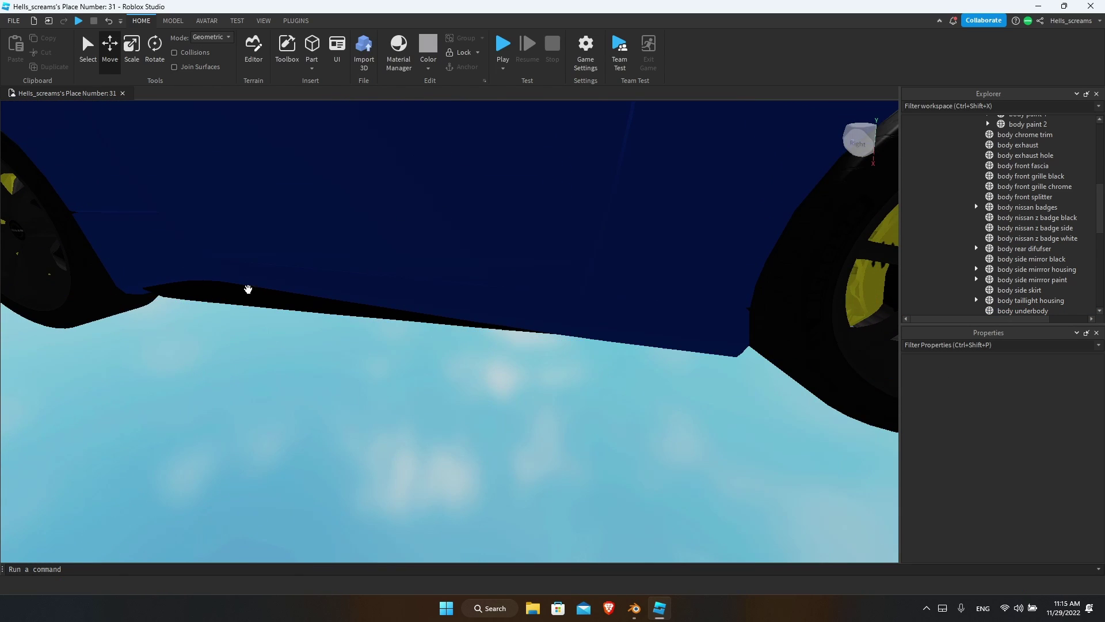
click(202, 291)
right_click(1039, 293)
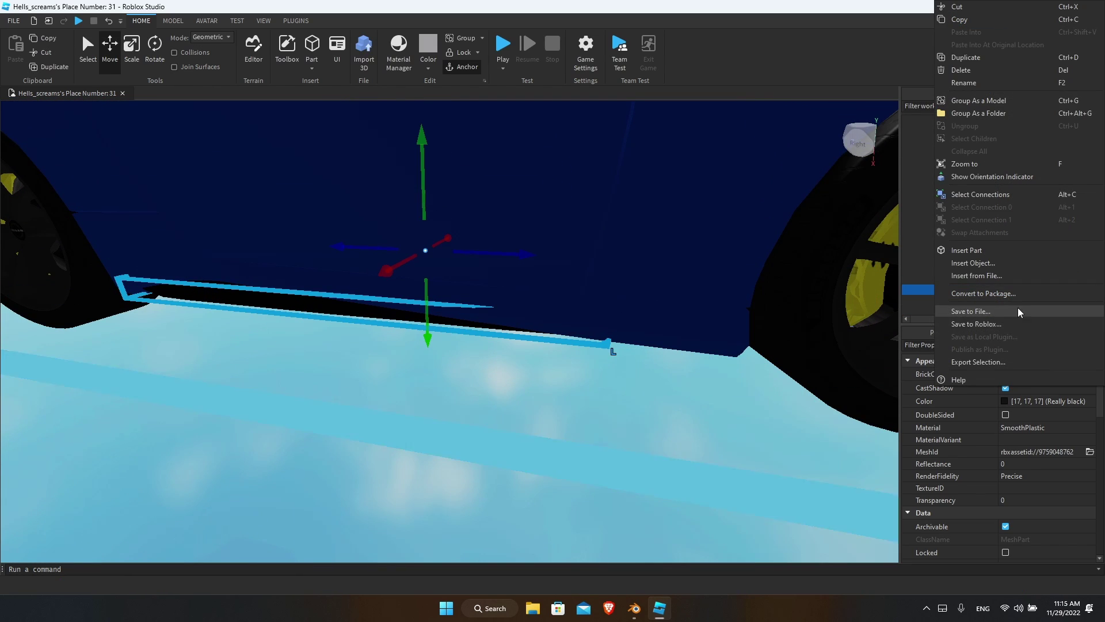
click(1002, 358)
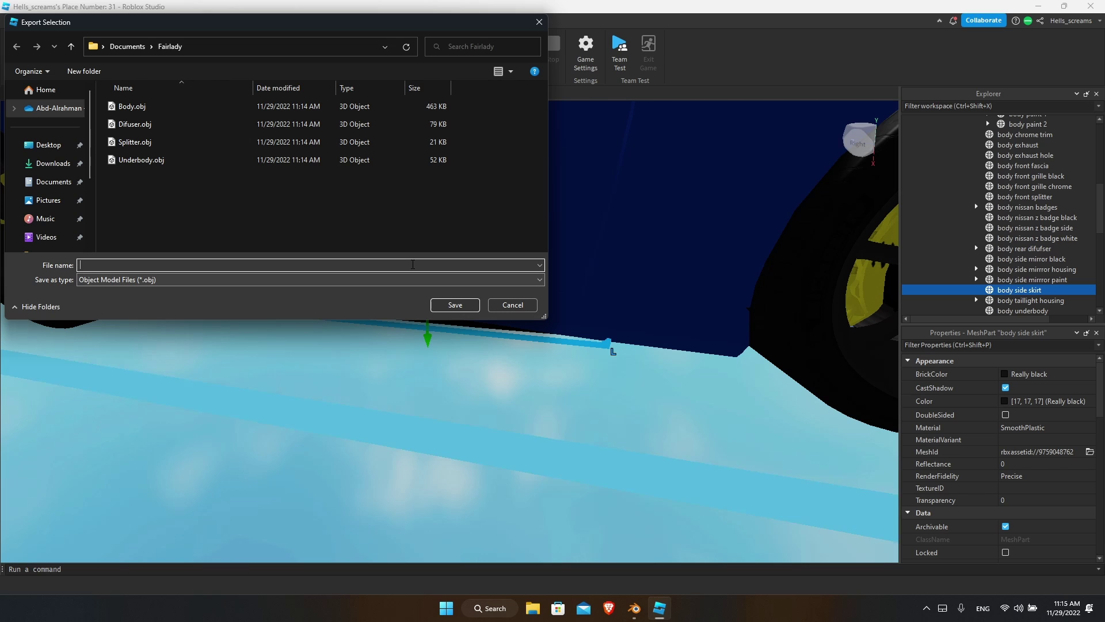
text(Skirt)
key(Return)
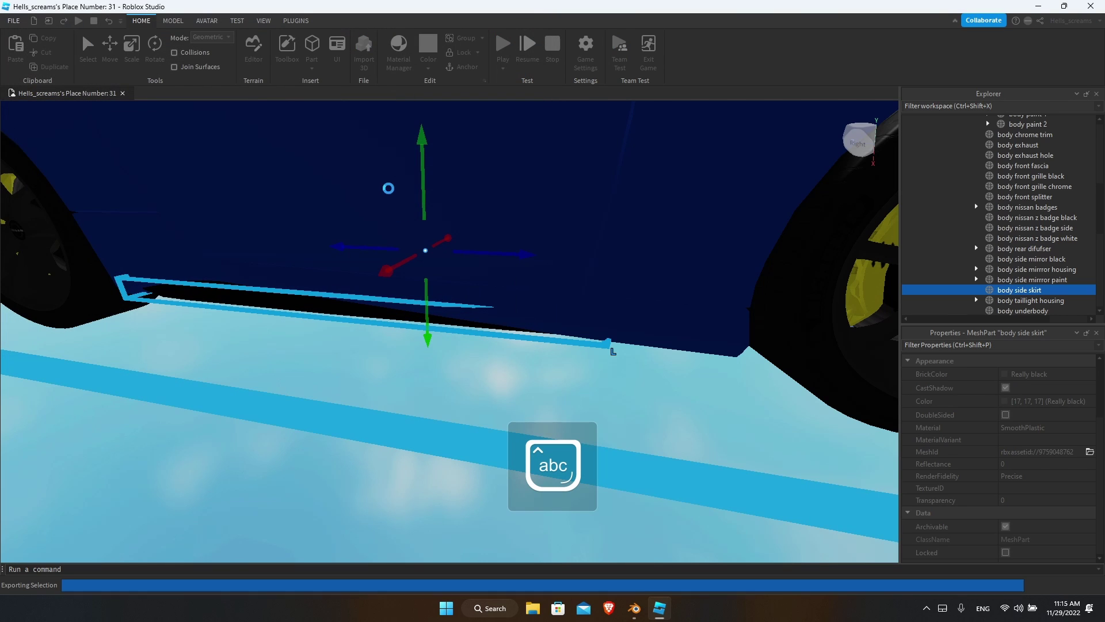
click(629, 614)
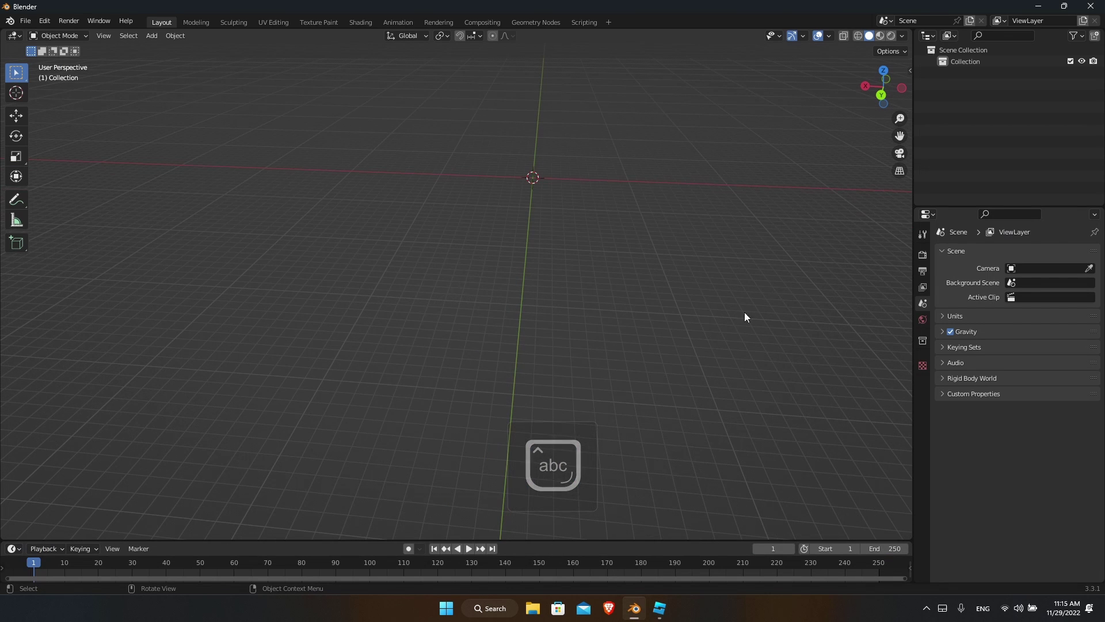
Step: Import Body.obj from the Fairlady folder using the legacy Wavefront OBJ importer
scroll(666, 205, up, 3)
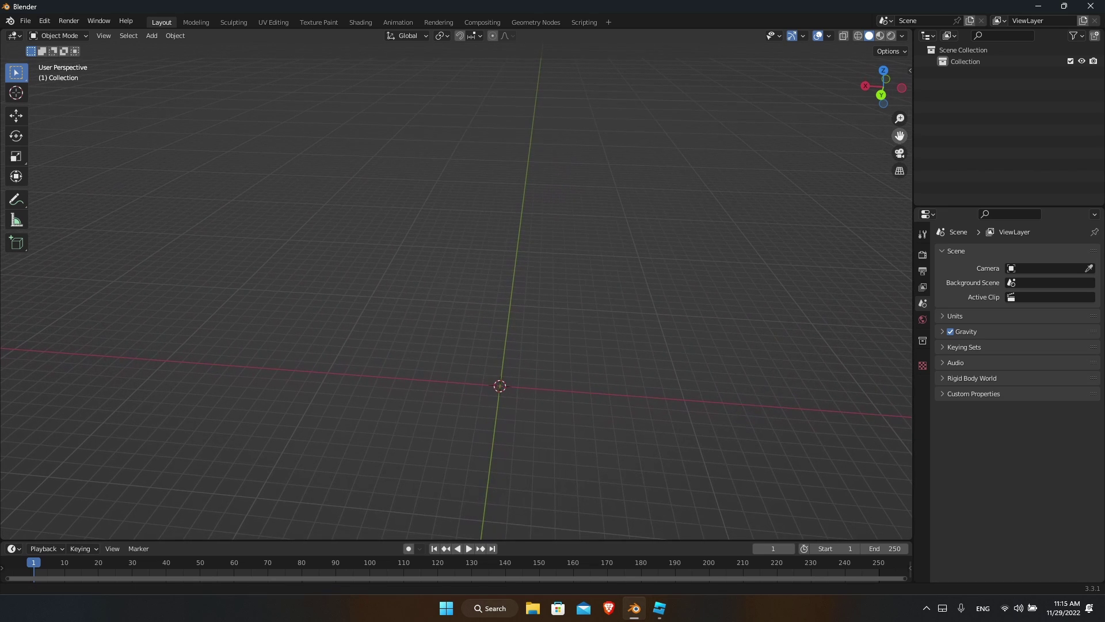
click(30, 25)
mouse_move(59, 177)
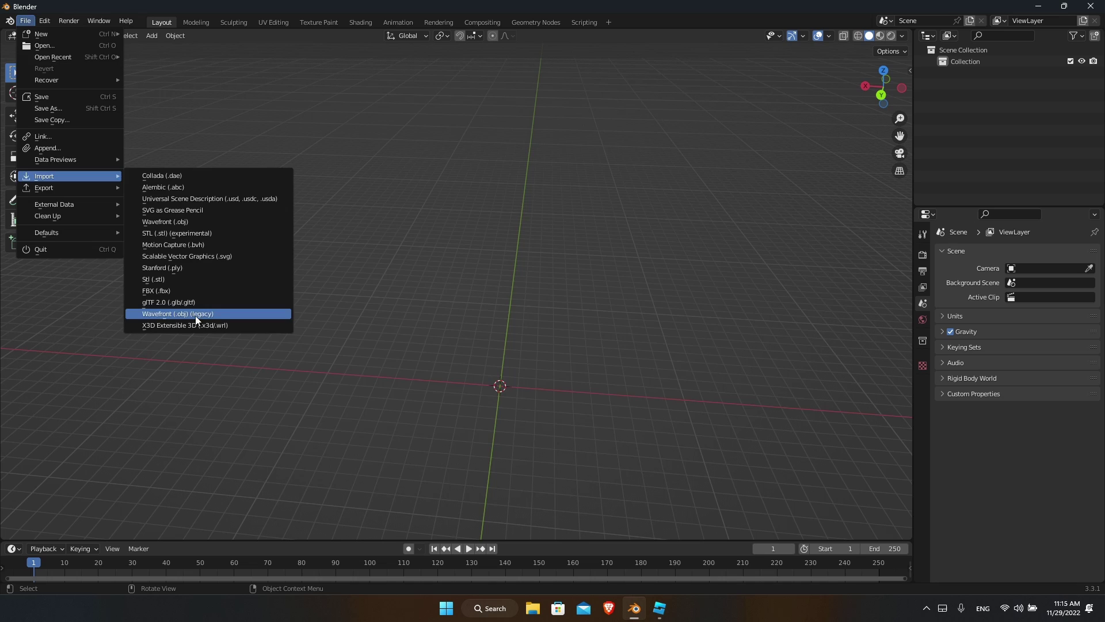
click(196, 311)
double_click(421, 215)
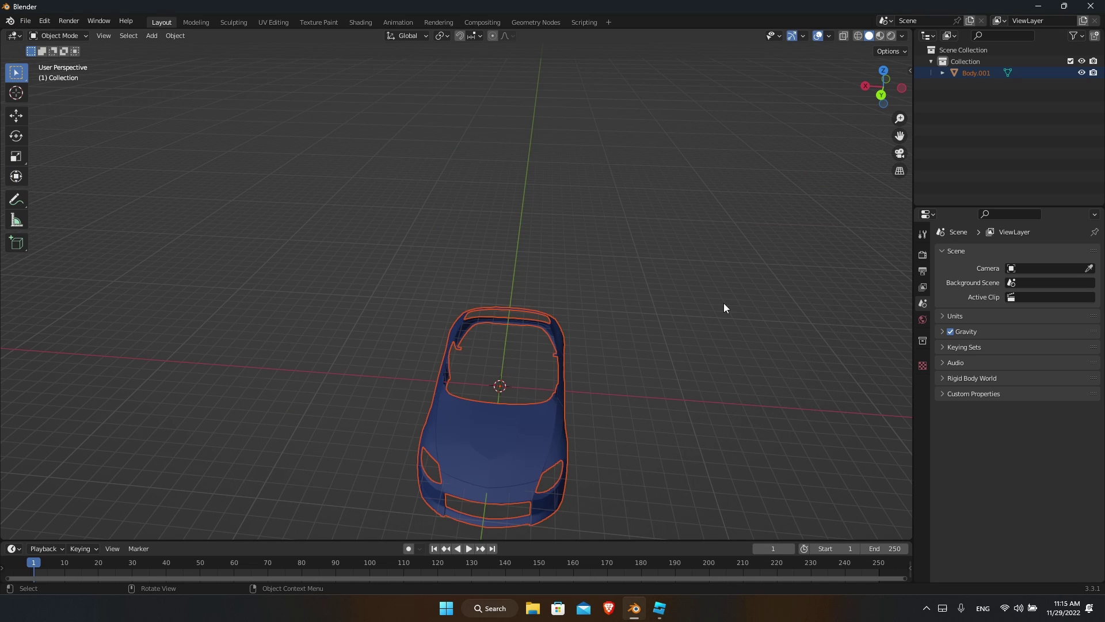
Step: Import Difuser.obj from the Fairlady folder with the legacy Wavefront OBJ importer
click(26, 22)
mouse_move(71, 179)
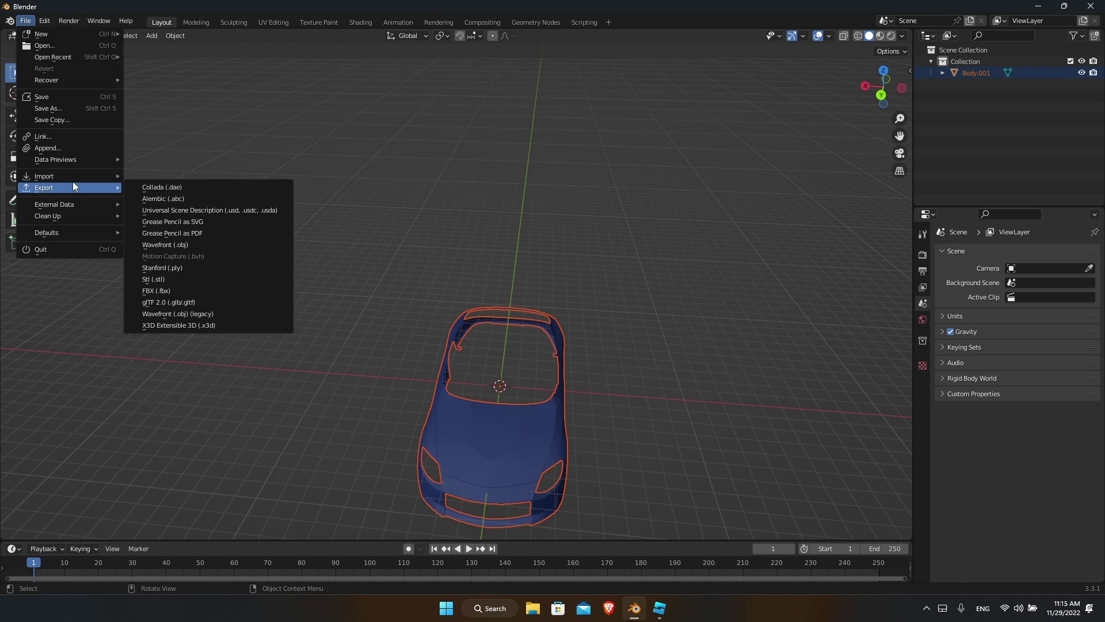
click(184, 314)
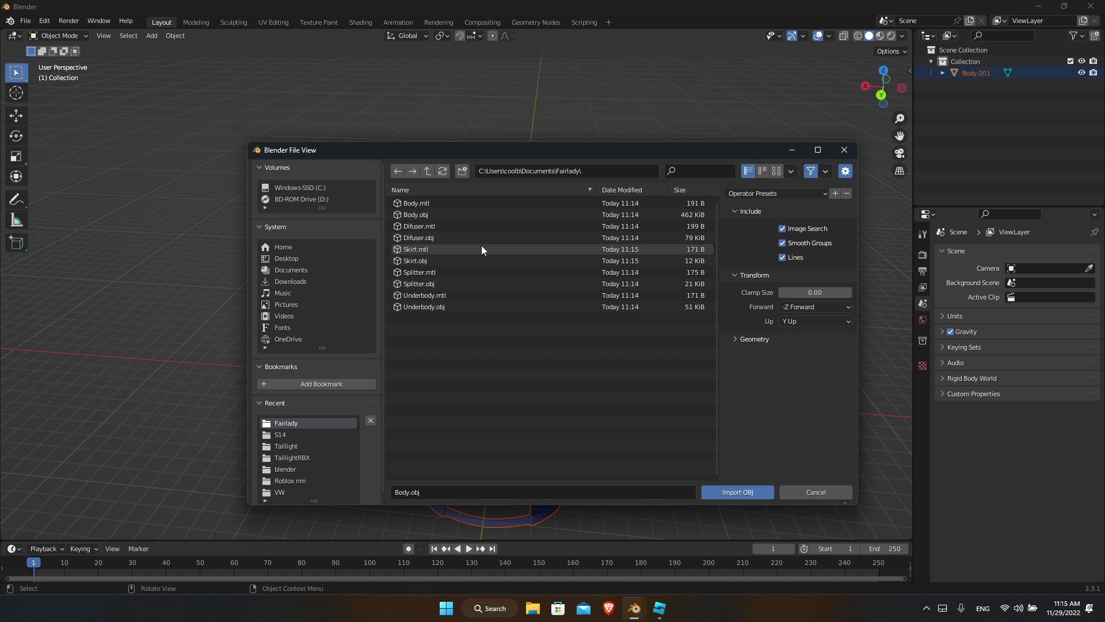
double_click(445, 235)
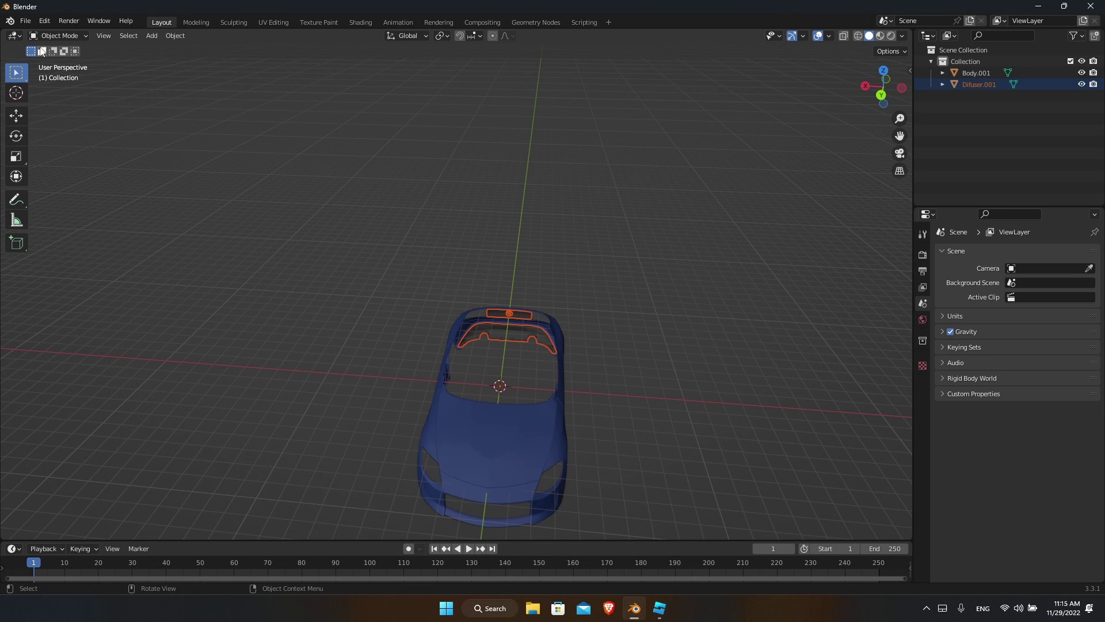
Step: Import the side skirt mesh, Skirt.obj, from the Fairlady folder as a legacy Wavefront OBJ
click(26, 21)
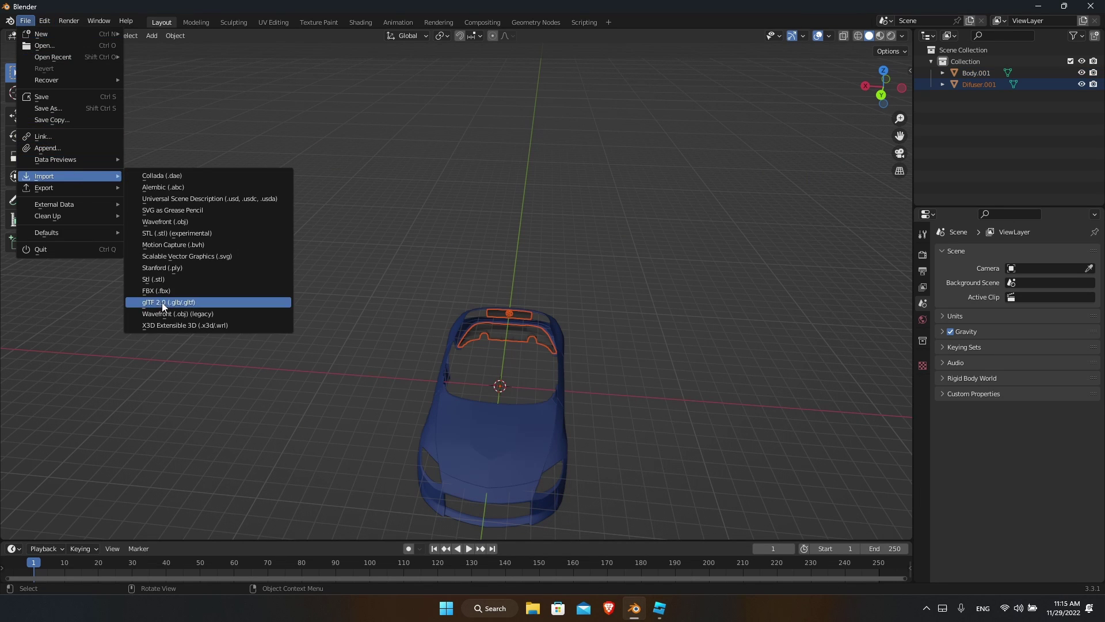
click(167, 314)
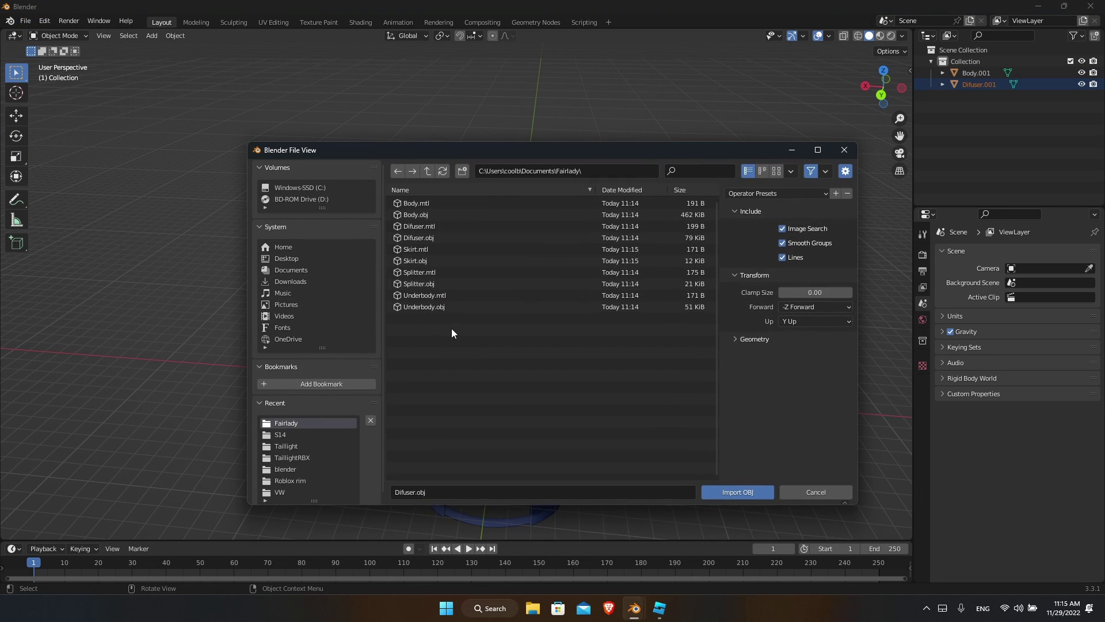
double_click(408, 260)
Step: Import the front splitter mesh, Splitter.obj, from the Fairlady folder as a legacy Wavefront OBJ
click(26, 21)
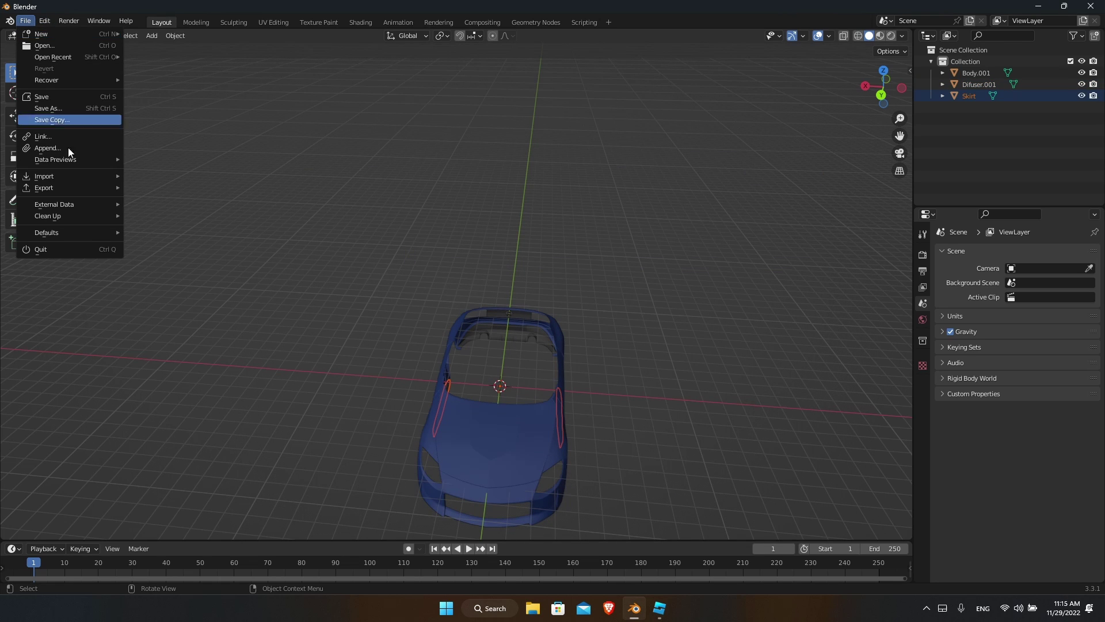
mouse_move(71, 178)
click(196, 312)
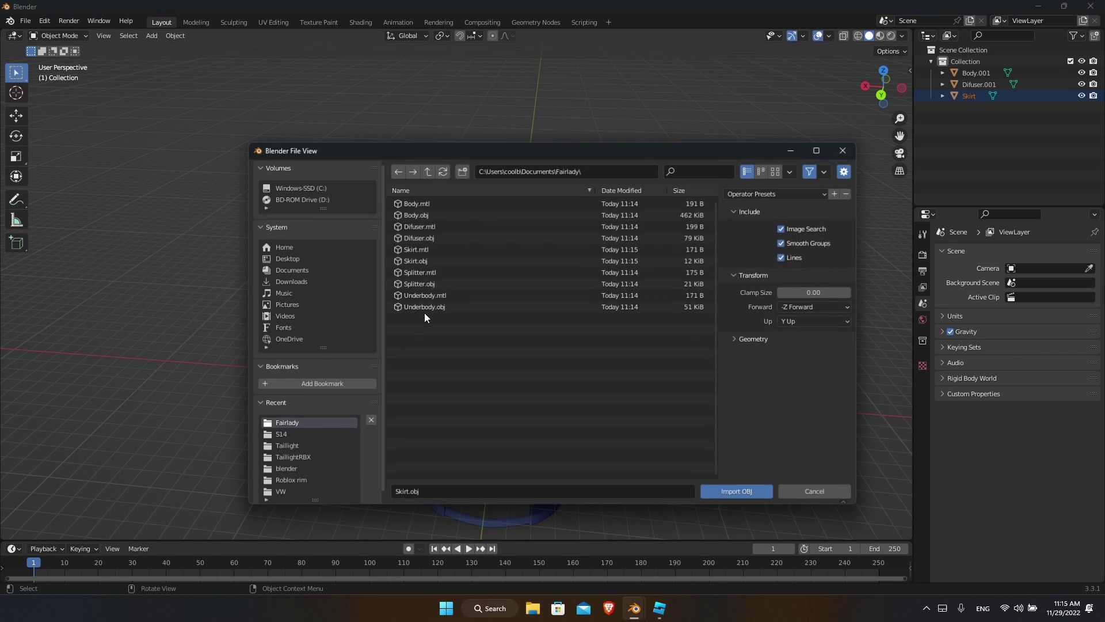
double_click(419, 283)
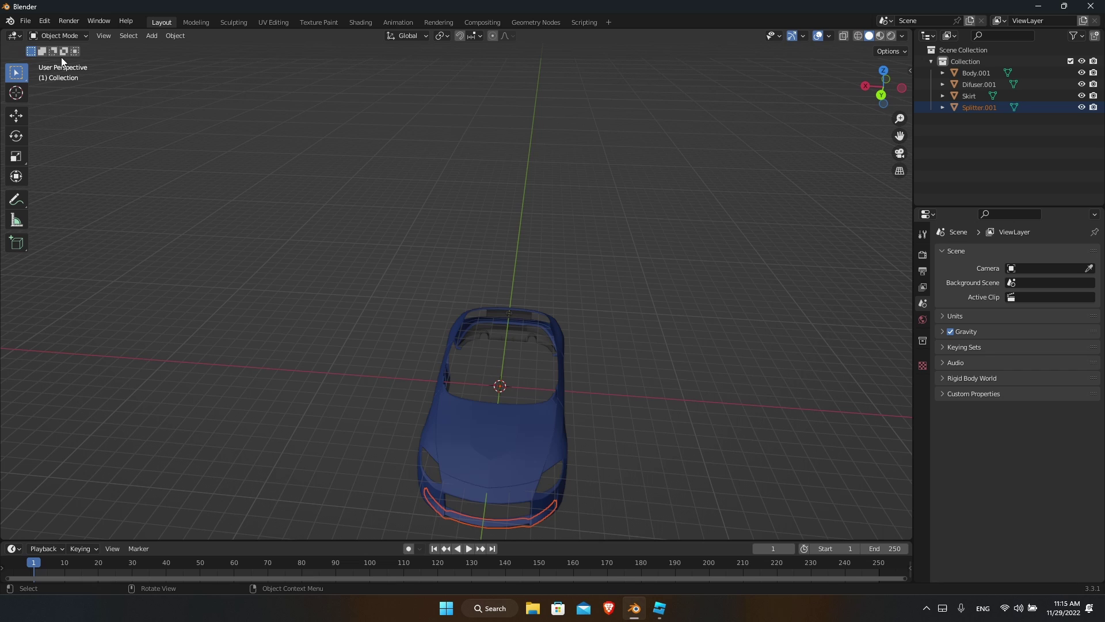
Step: Import Underbody.obj from the Fairlady folder with the legacy Wavefront OBJ importer
click(27, 21)
mouse_move(73, 176)
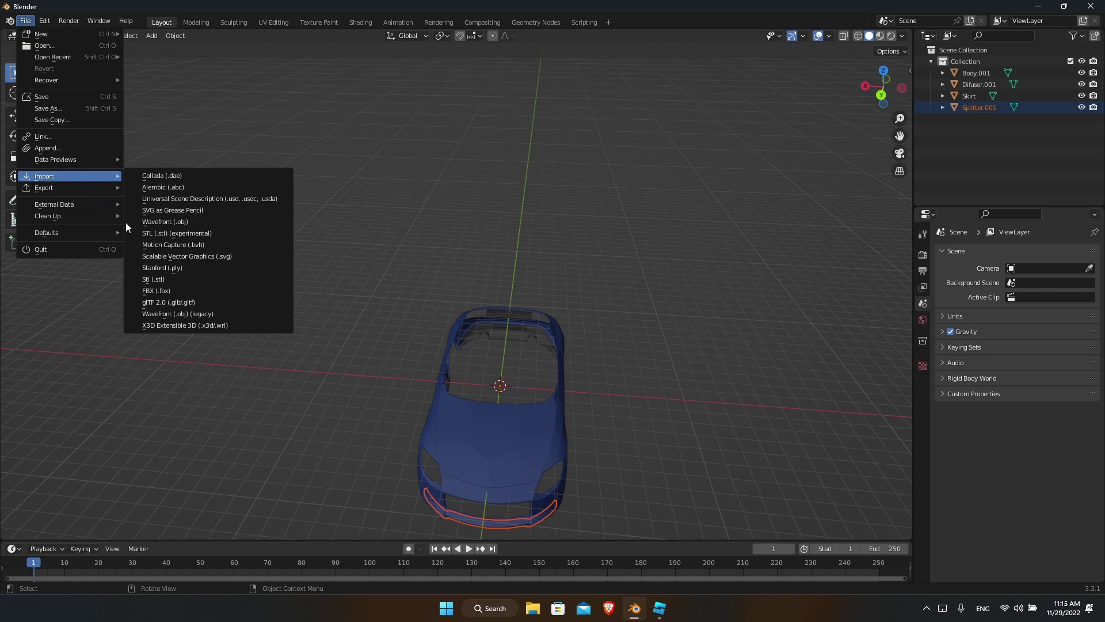
click(166, 313)
double_click(458, 307)
Step: Deselect the underbody and examine the imported car parts from the front and side for how they fit together
middle_drag(750, 412, 692, 385)
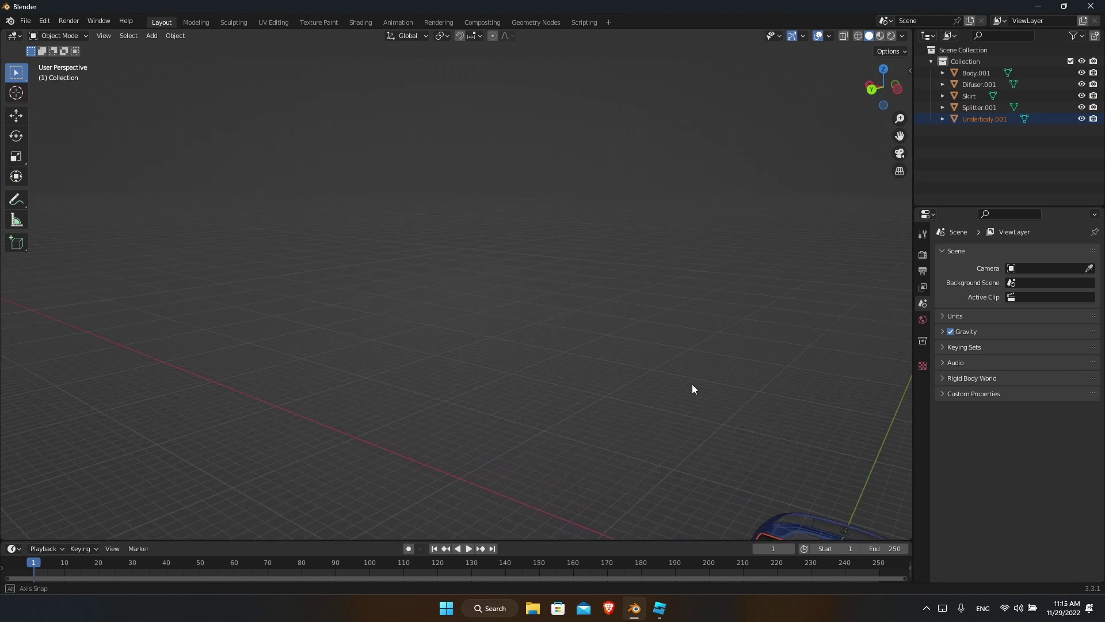
drag(899, 134, 581, 1)
scroll(451, 360, up, 3)
middle_drag(442, 373, 577, 356)
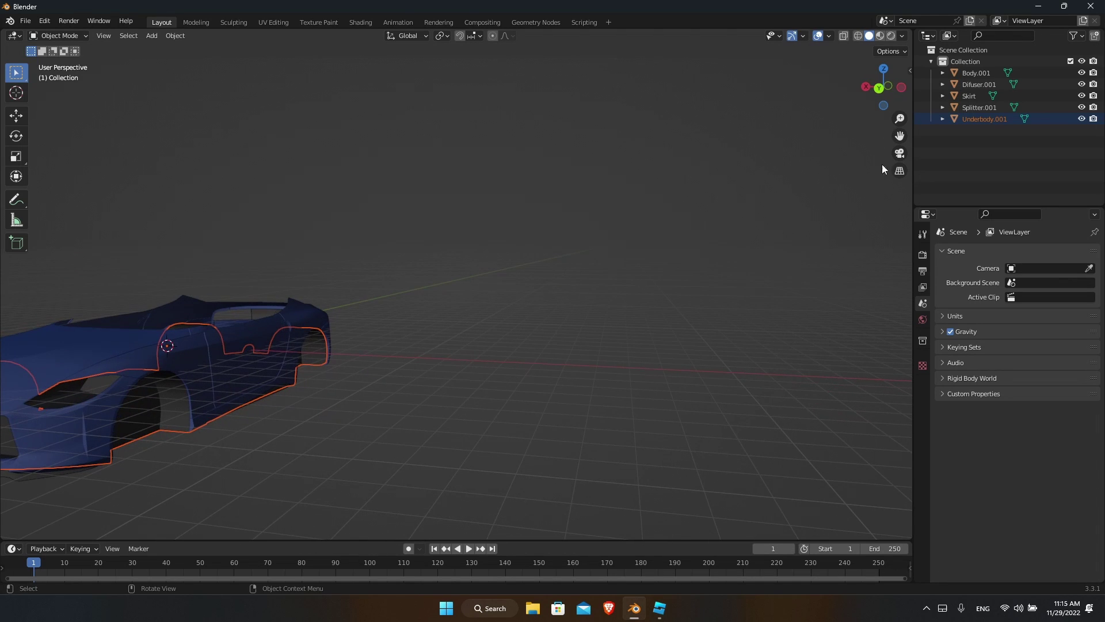
drag(895, 131, 1098, 161)
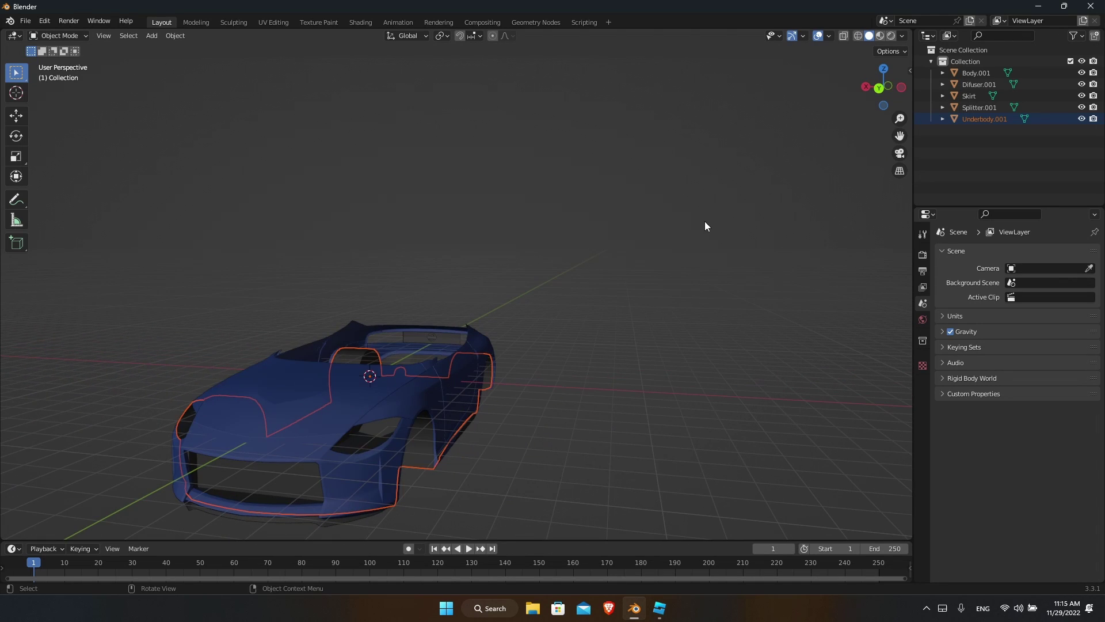
middle_drag(705, 226, 788, 224)
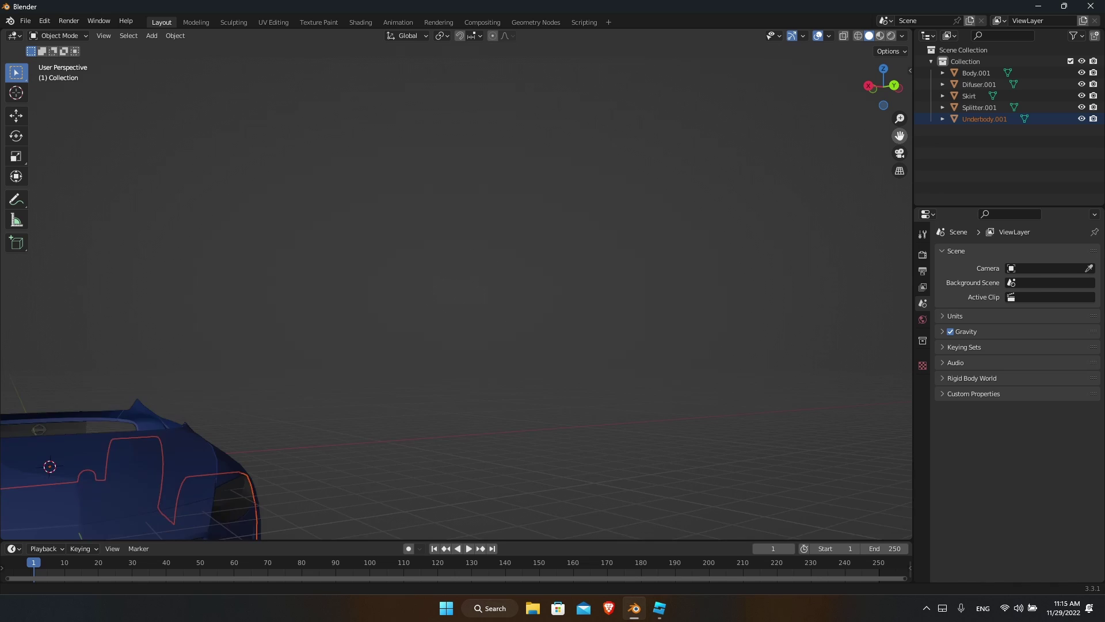
drag(314, 378, 677, 306)
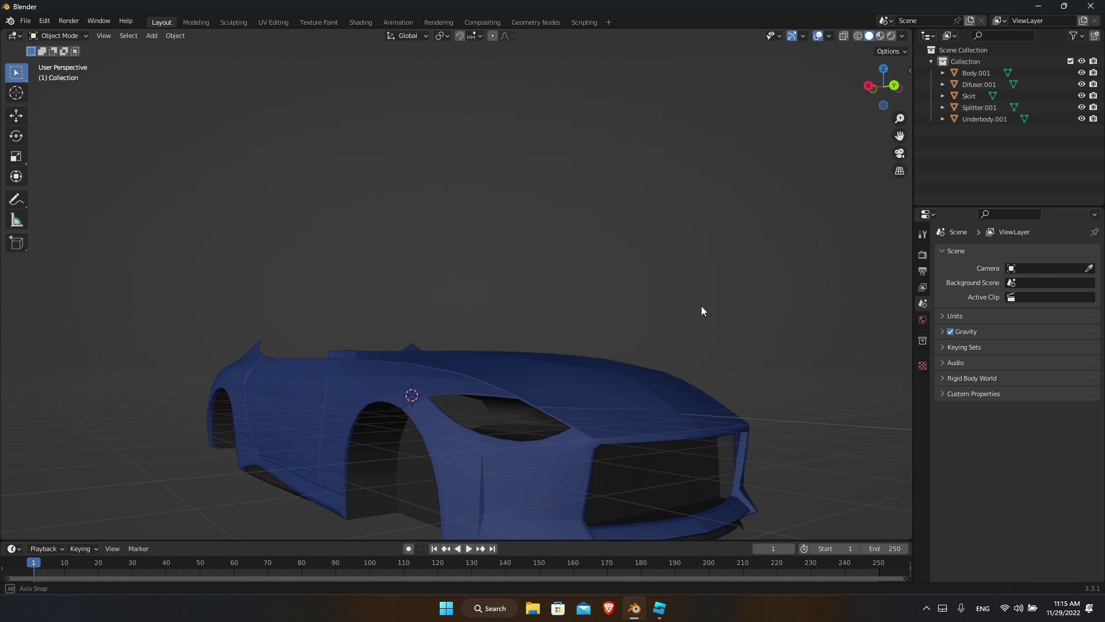
middle_drag(701, 307, 781, 216)
Step: Display the whole car as wireframe in the left orthographic view
click(892, 87)
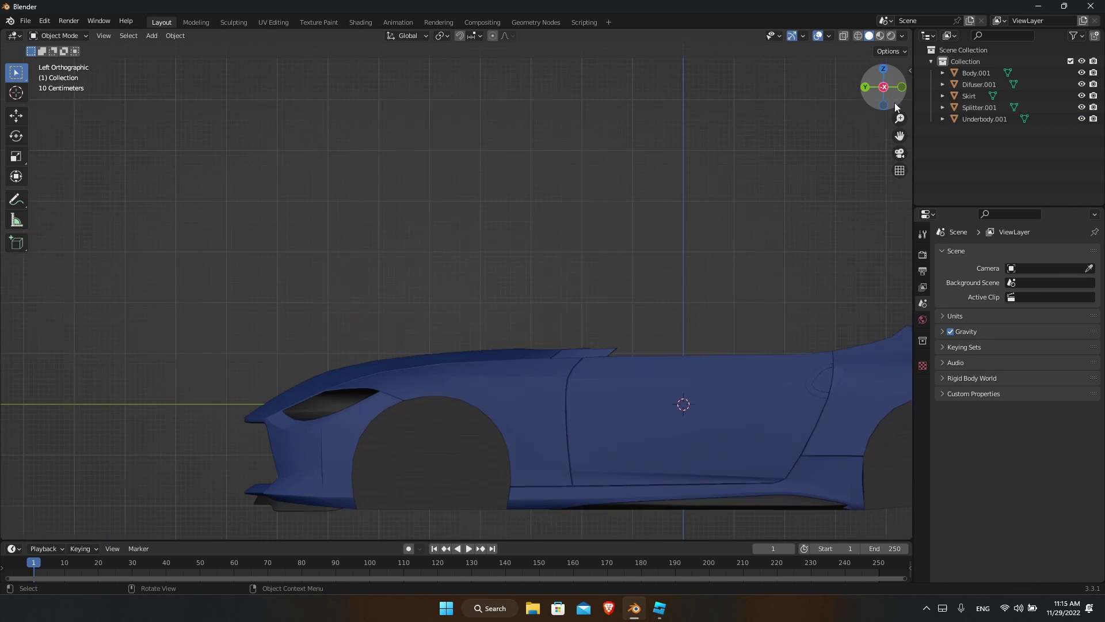
mouse_move(900, 136)
mouse_down()
mouse_move(828, 102)
mouse_move(702, 74)
mouse_move(671, 94)
mouse_up()
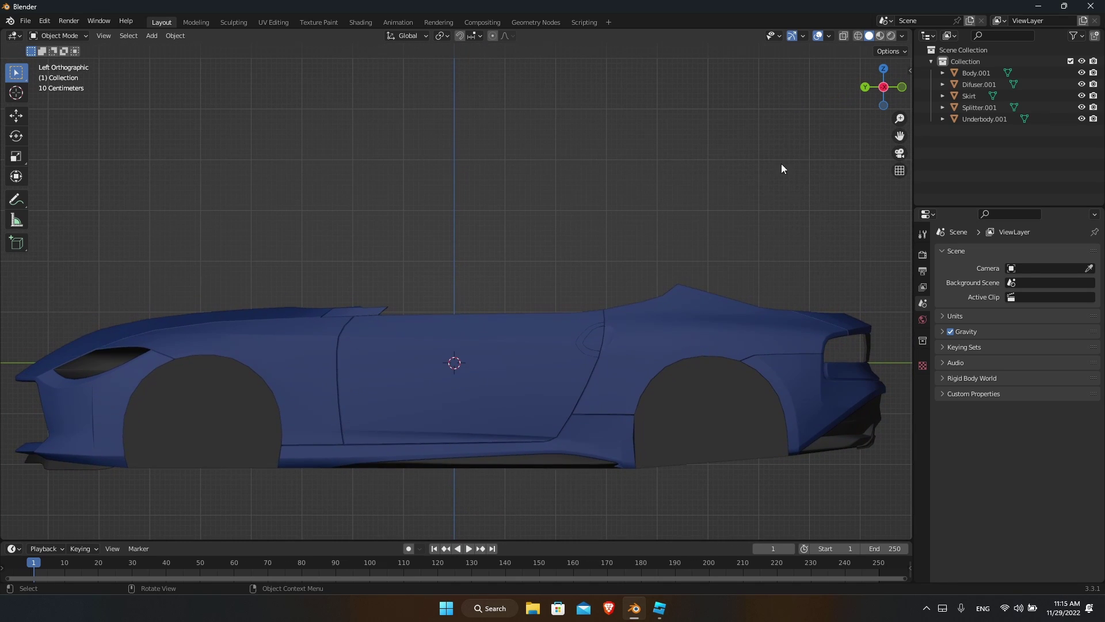
key(shift+z)
Step: Select all five car meshes with the body as the active object, enter Edit Mode and clear the vertex selection
click(312, 315)
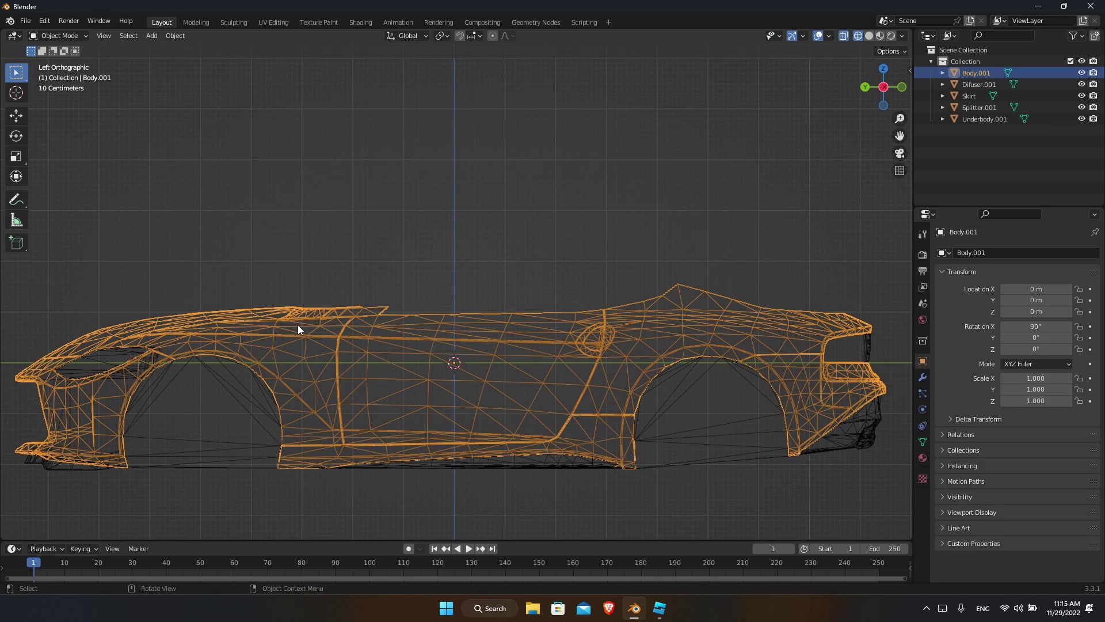
click(481, 476)
scroll(258, 382, down, 3)
drag(123, 180, 866, 484)
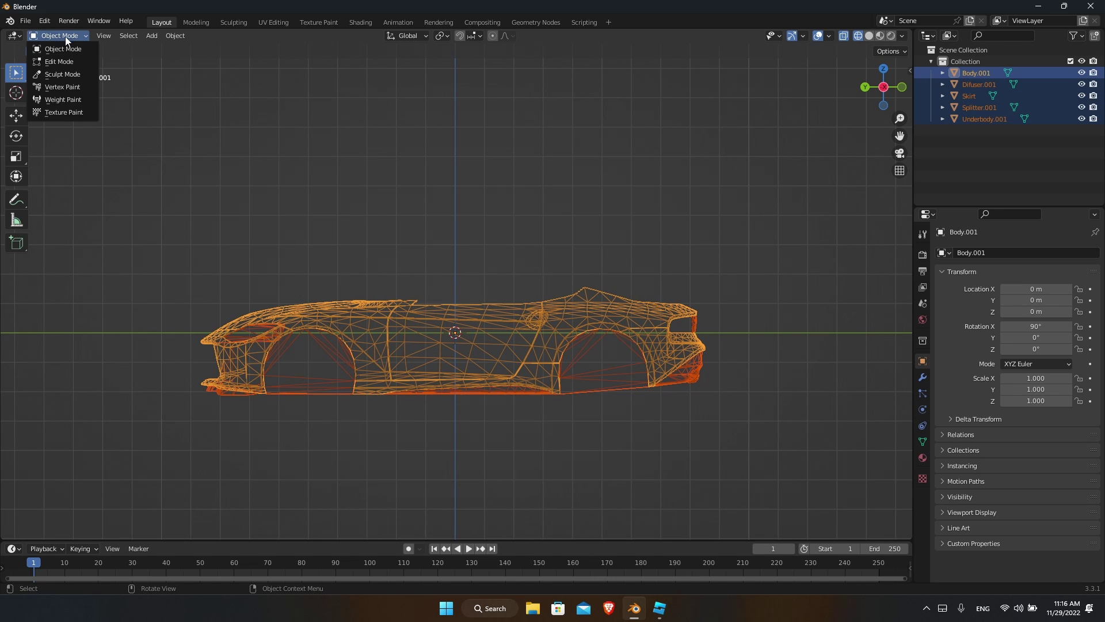
click(60, 59)
click(431, 427)
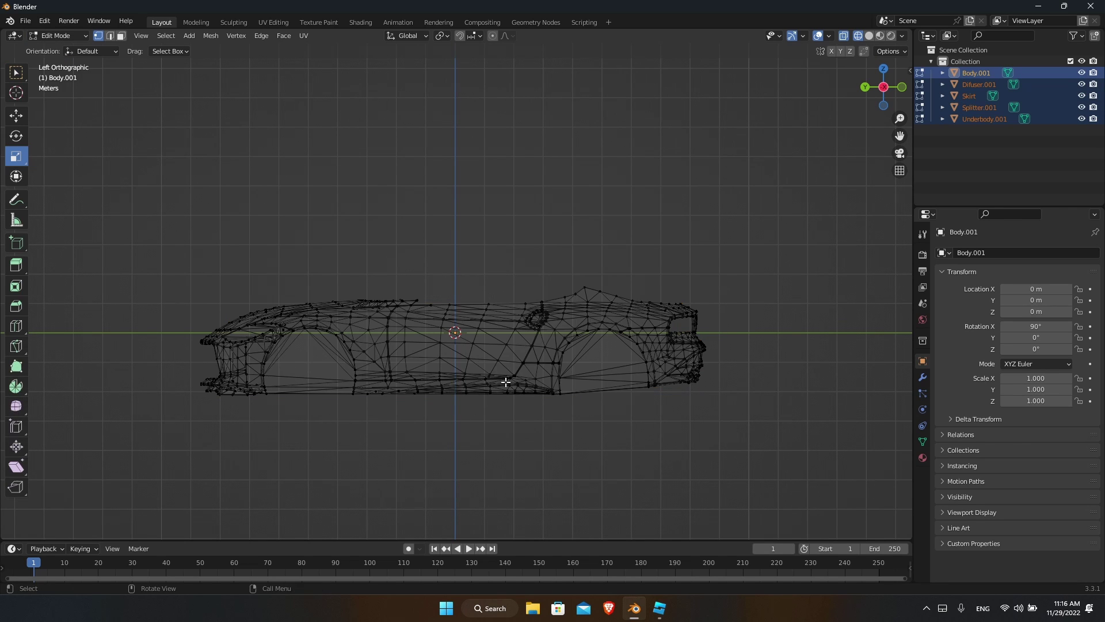
Step: Circle-select the vertices around the front wheel arch, from the bumper's lower edge over the arch to the area behind the wheel
scroll(506, 382, up, 3)
drag(901, 136, 1022, 83)
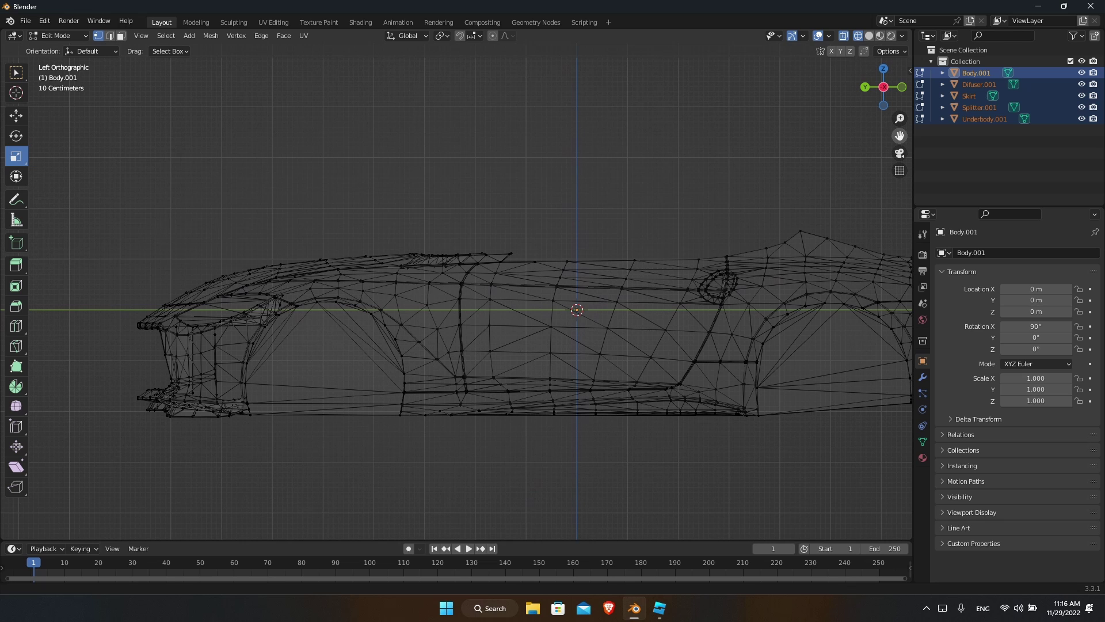
scroll(298, 429, up, 2)
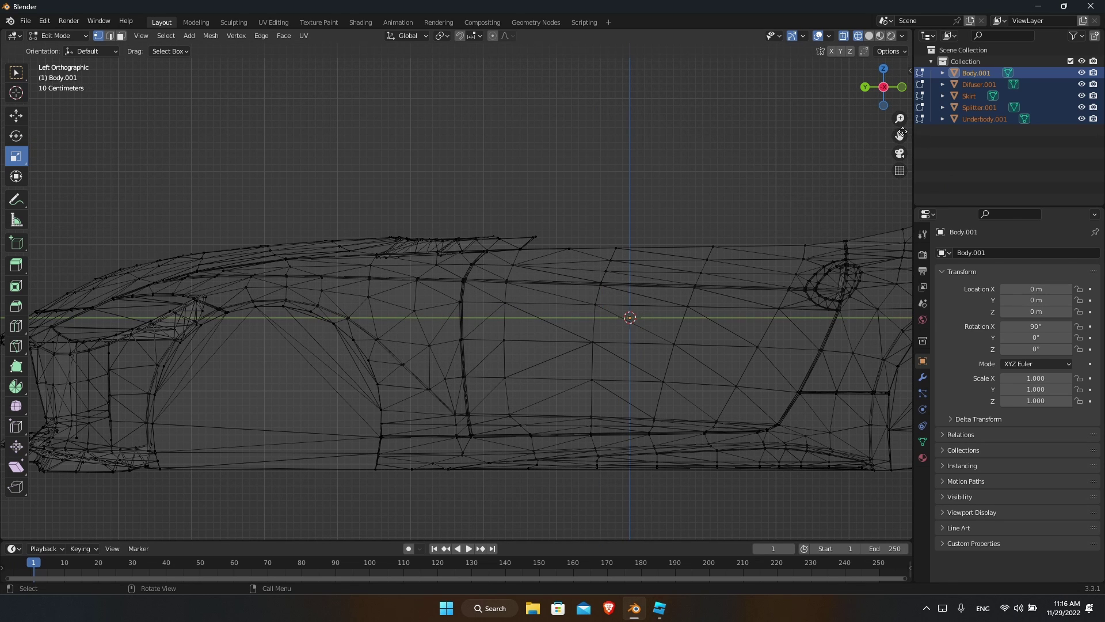
drag(901, 133, 1087, 100)
scroll(330, 394, up, 2)
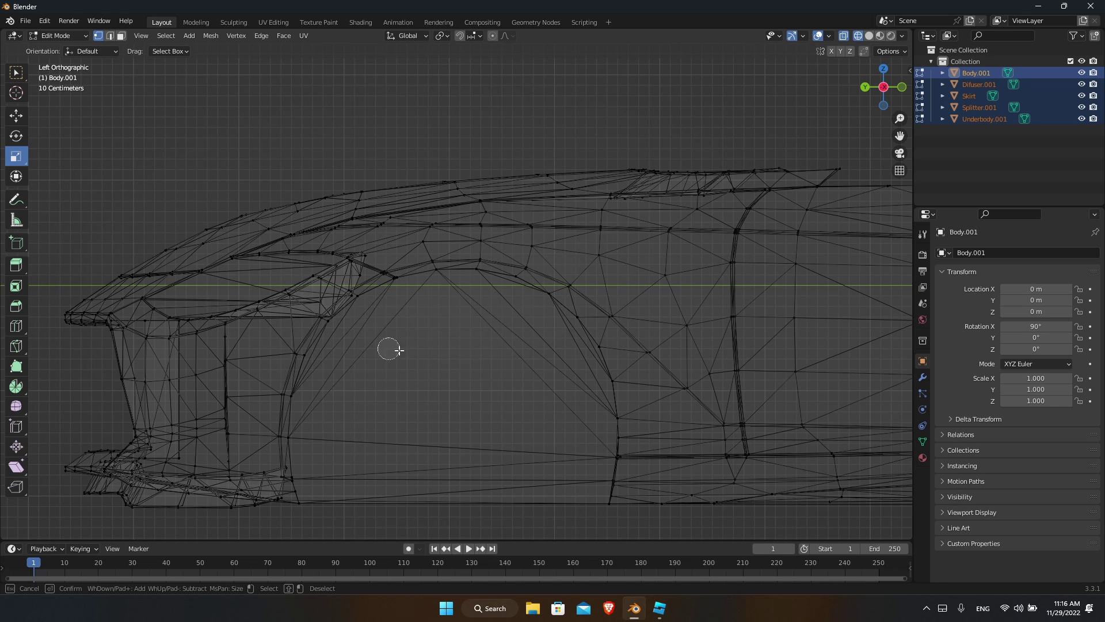
scroll(409, 397, down, 5)
scroll(385, 469, up, 2)
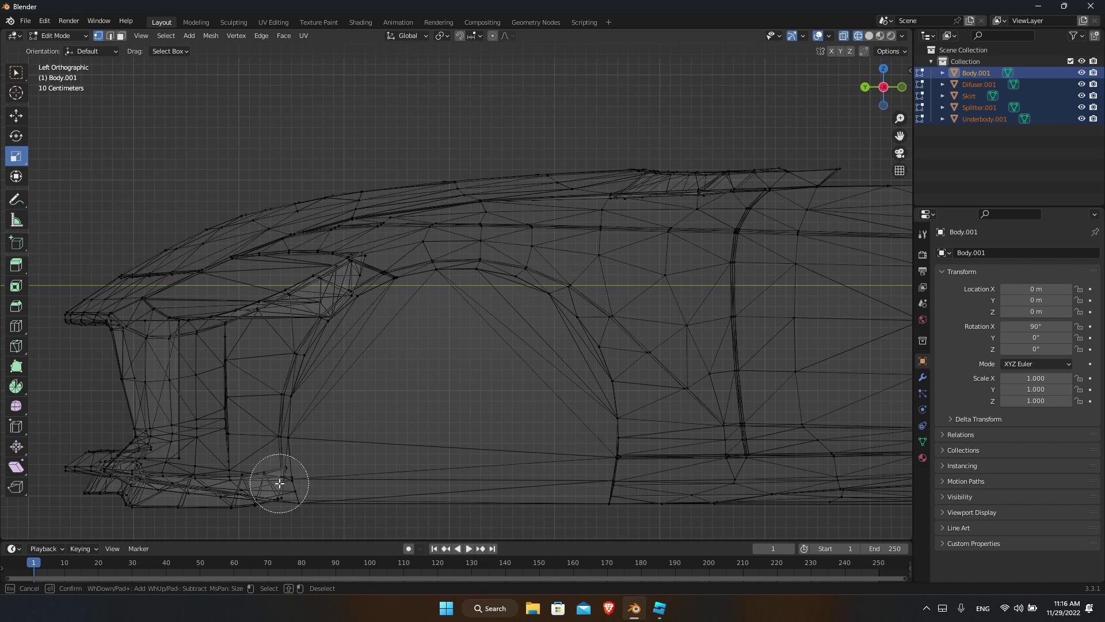
drag(276, 494, 282, 442)
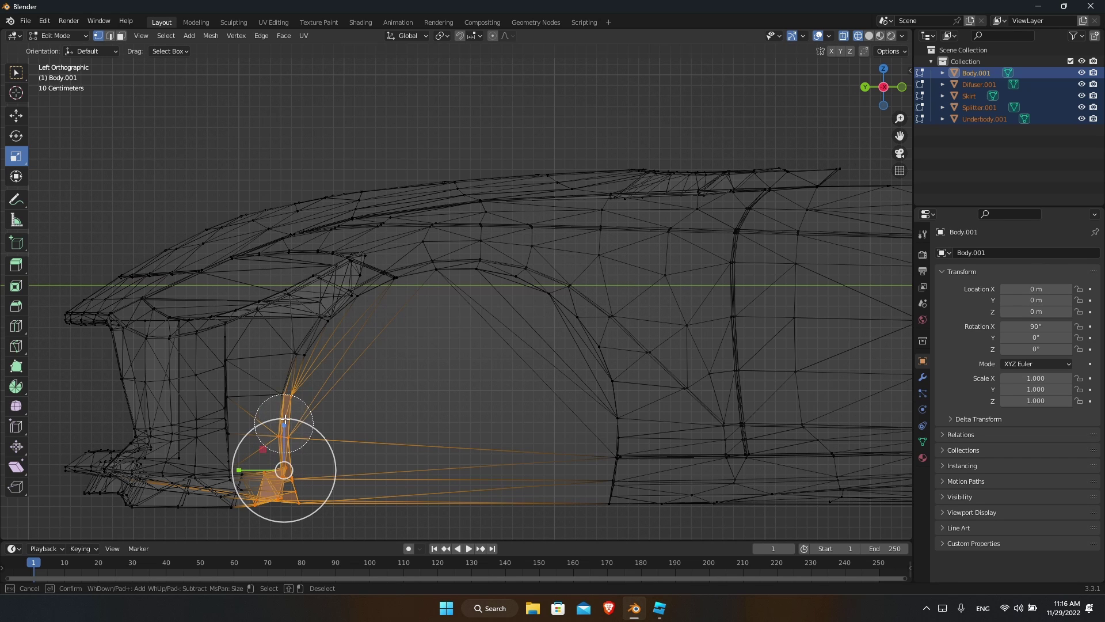
mouse_move(287, 404)
mouse_down()
mouse_move(301, 326)
mouse_move(395, 276)
mouse_move(479, 269)
mouse_move(619, 330)
mouse_move(684, 422)
mouse_up()
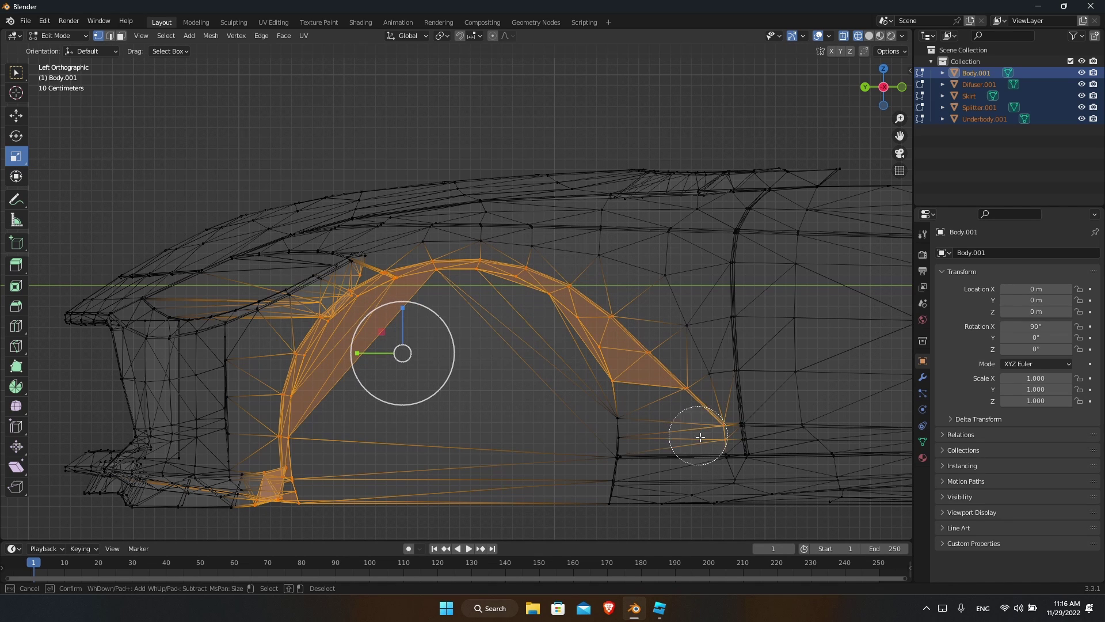
mouse_move(710, 457)
mouse_down()
mouse_move(719, 484)
mouse_move(748, 496)
mouse_move(629, 500)
mouse_move(615, 396)
mouse_up()
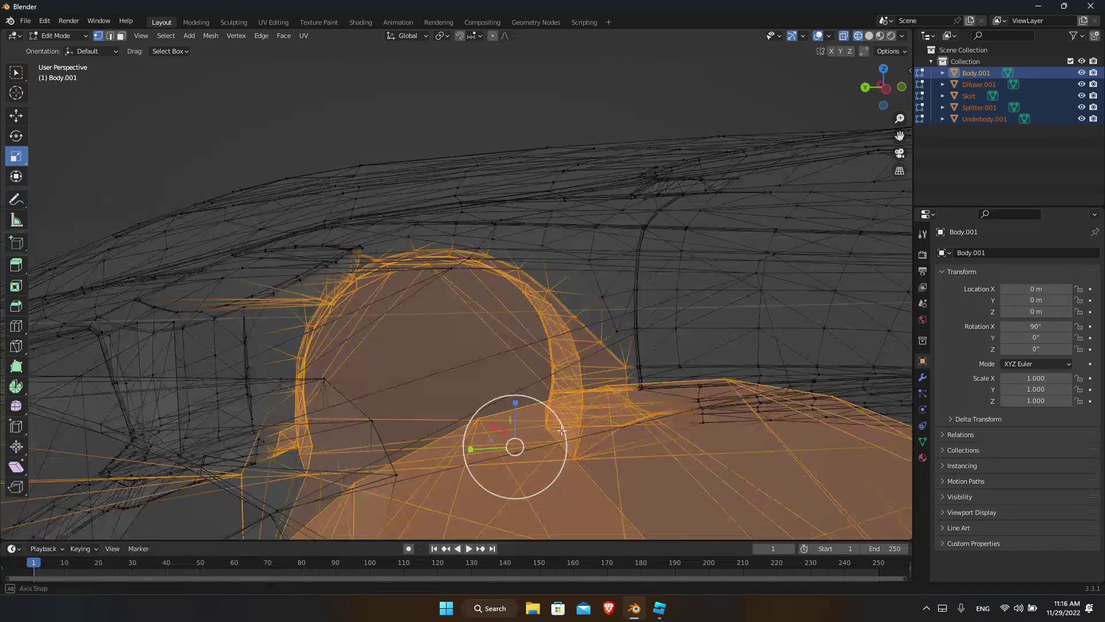
Step: Examine the wheel-arch selection in solid and wireframe shading, checking for stray vertices near the headlight and underbody
mouse_move(561, 430)
middle_down()
mouse_move(661, 425)
mouse_move(665, 412)
mouse_move(639, 430)
middle_up()
scroll(596, 432, down, 4)
key(z)
click(720, 429)
mouse_move(723, 429)
middle_down()
mouse_move(716, 415)
mouse_move(692, 422)
mouse_move(639, 403)
middle_up()
scroll(616, 389, up, 6)
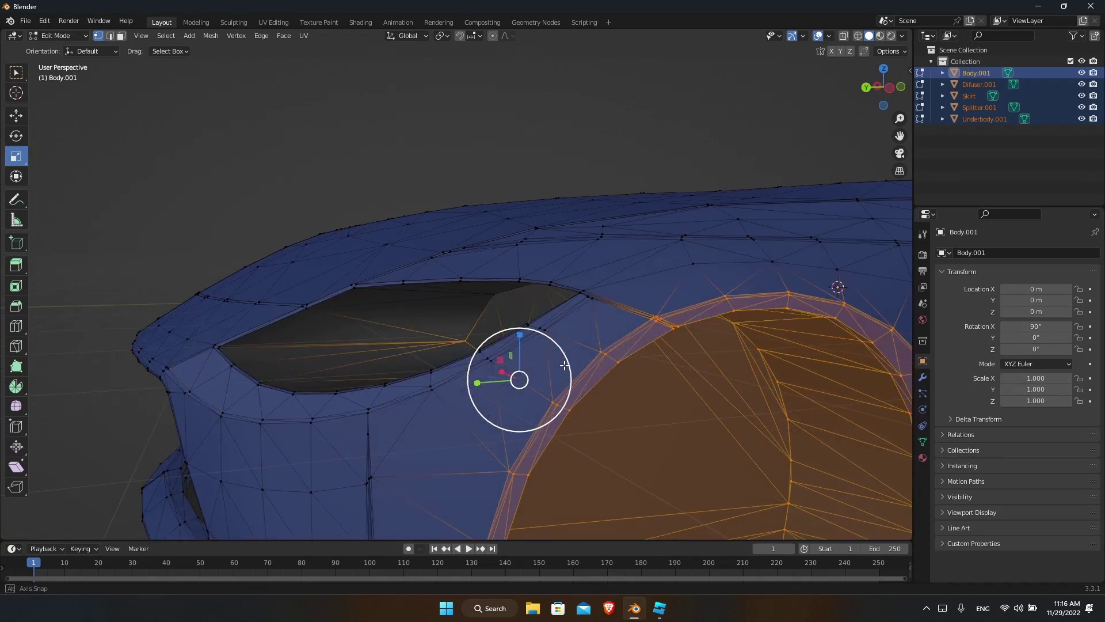
mouse_move(564, 366)
middle_down()
mouse_move(647, 383)
mouse_move(577, 379)
middle_up()
key(z)
click(528, 385)
middle_drag(558, 424, 624, 392)
key(z)
click(639, 402)
Step: Deselect the stray underbody vertex between the front wheel wells in wireframe shading
key(z)
click(501, 382)
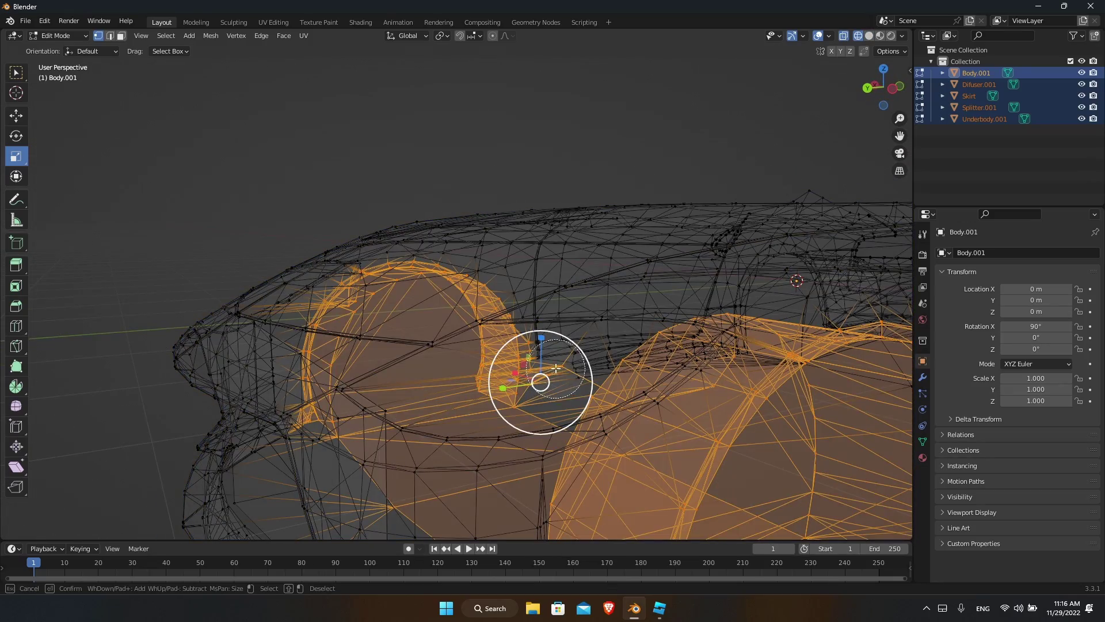
middle_drag(568, 368, 748, 312)
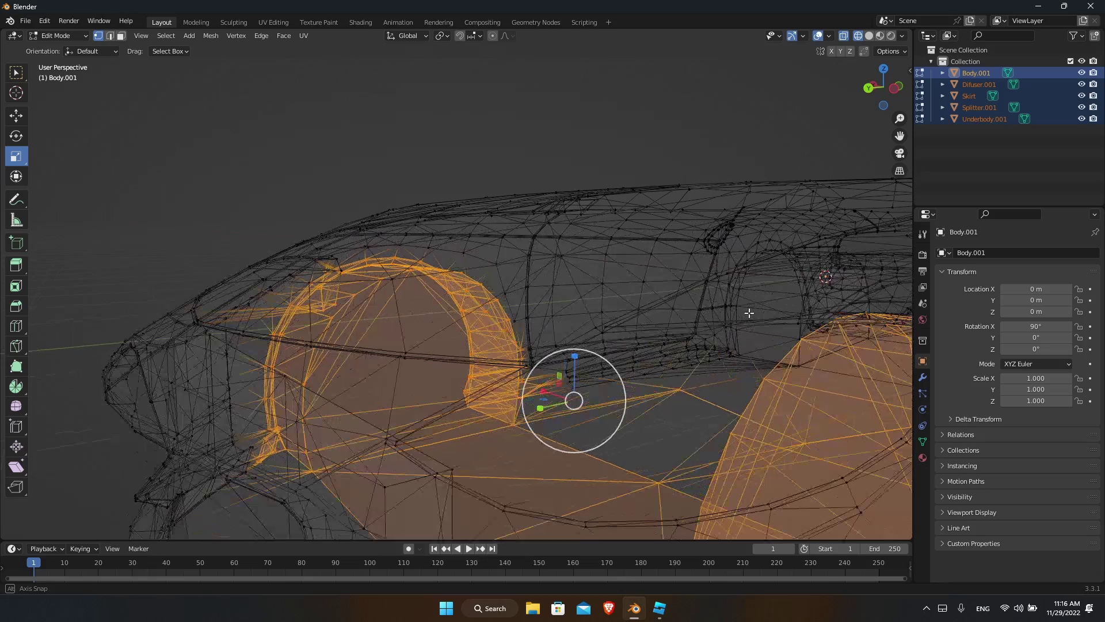
shift+click(686, 388)
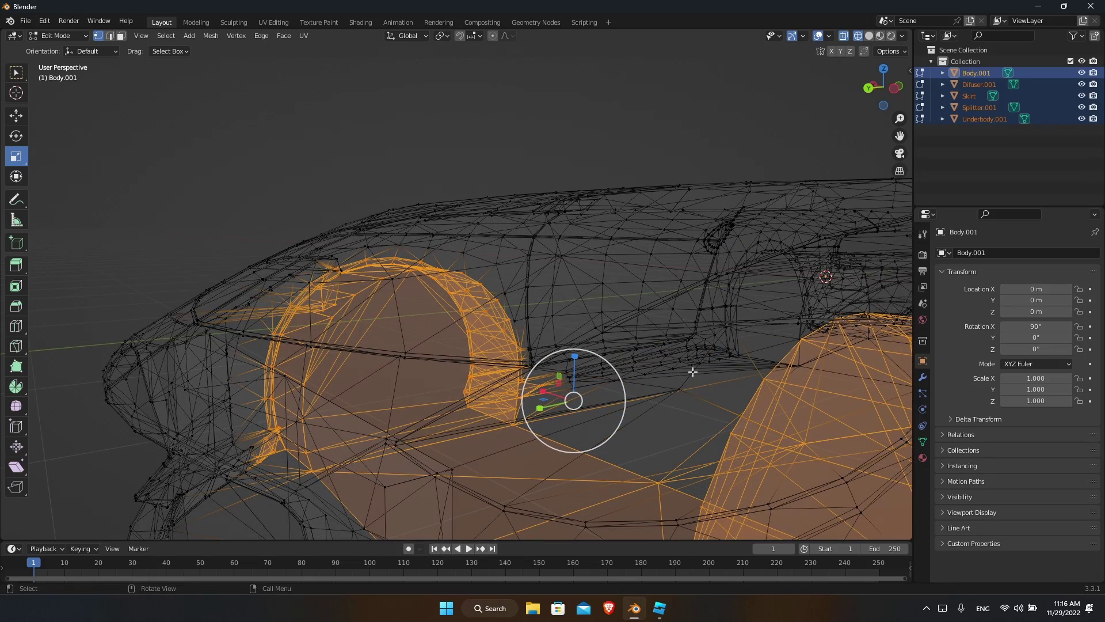
Step: Deselect the stray inner vertices behind the headlight opening on the car's -X side, checking them in solid shading
middle_drag(692, 372, 871, 174)
middle_drag(898, 137, 740, 294)
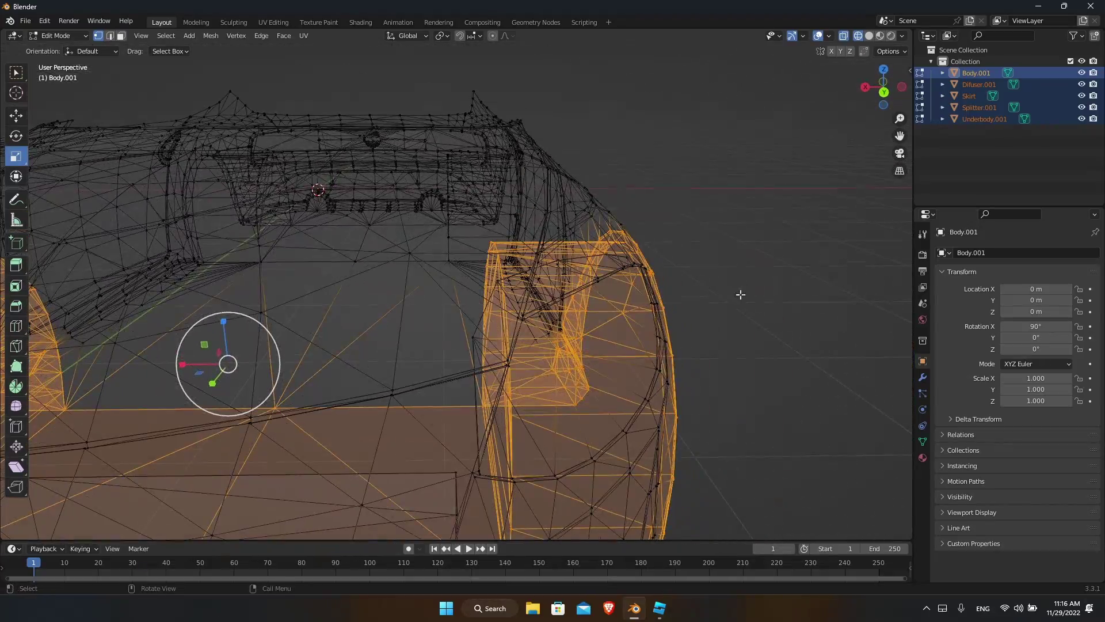
middle_drag(555, 381, 528, 385)
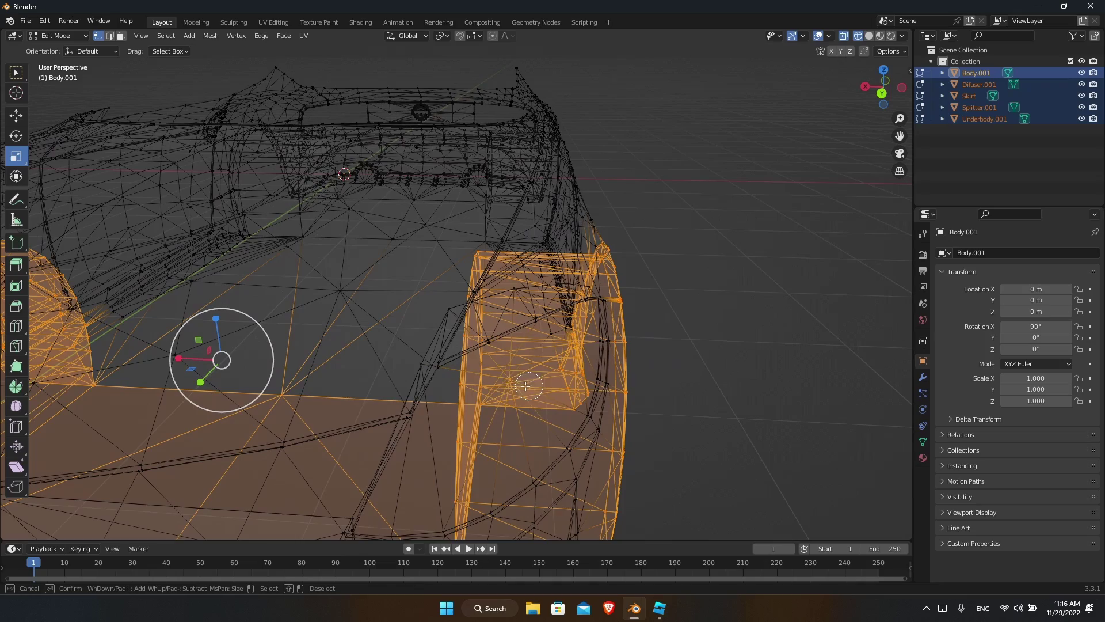
key(Escape)
key(z)
click(678, 378)
middle_drag(681, 378, 693, 362)
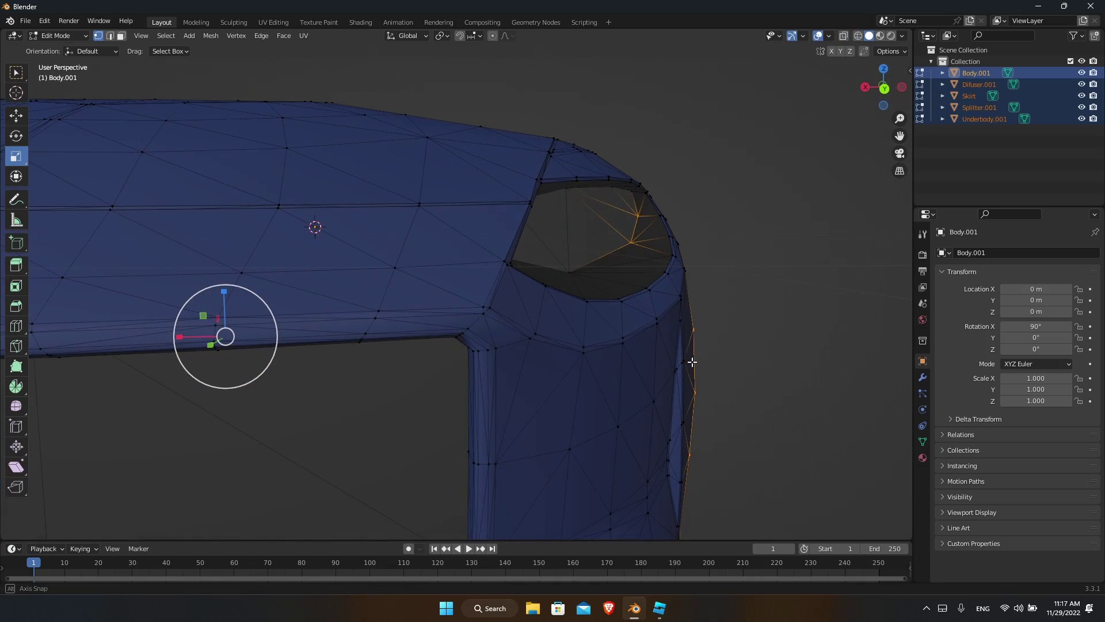
key(z)
click(578, 276)
mouse_move(653, 249)
middle_down()
mouse_move(674, 268)
mouse_move(659, 303)
middle_up()
key(Escape)
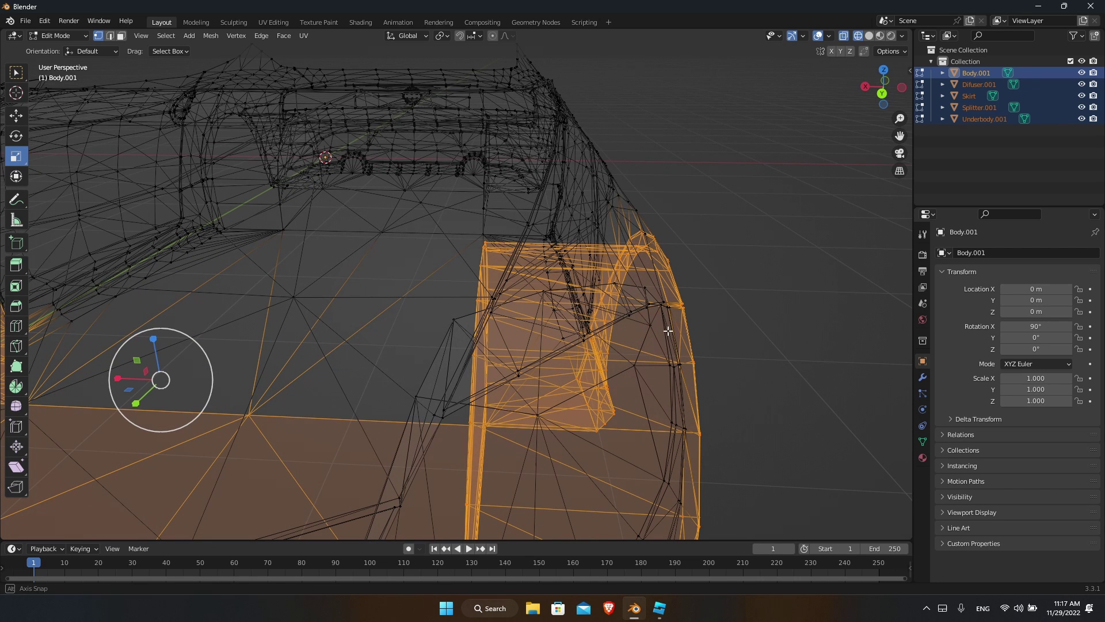
key(shift+z)
mouse_move(727, 330)
middle_down()
mouse_move(735, 321)
mouse_move(717, 321)
middle_up()
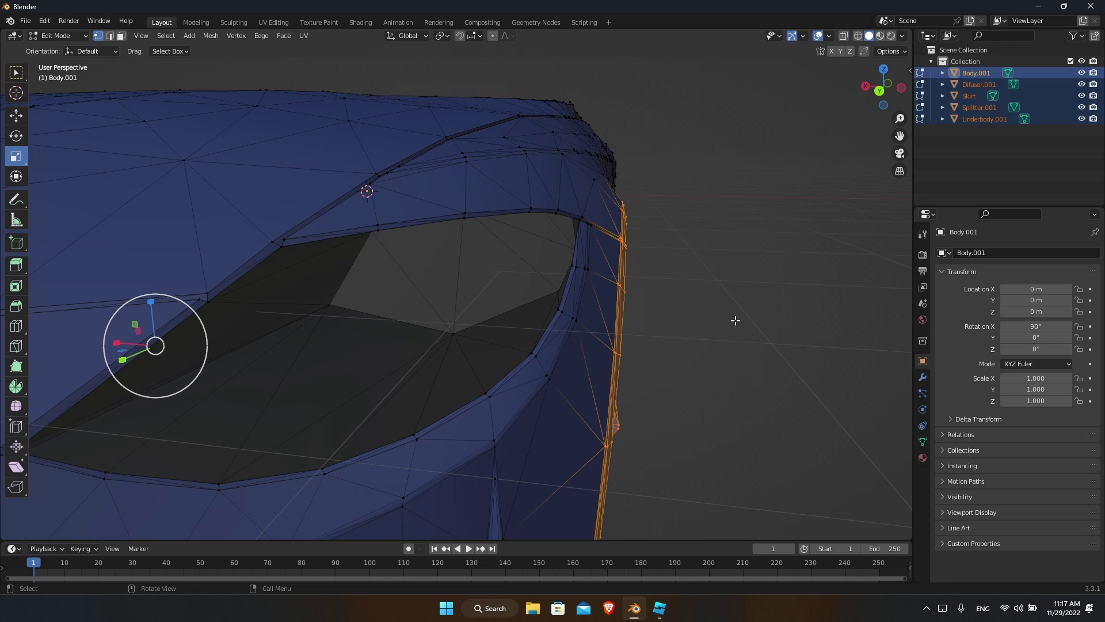
Step: Deselect the stray inner vertices behind the opposite headlight opening, on the car's +X side
scroll(722, 280, down, 5)
middle_drag(728, 309, 780, 240)
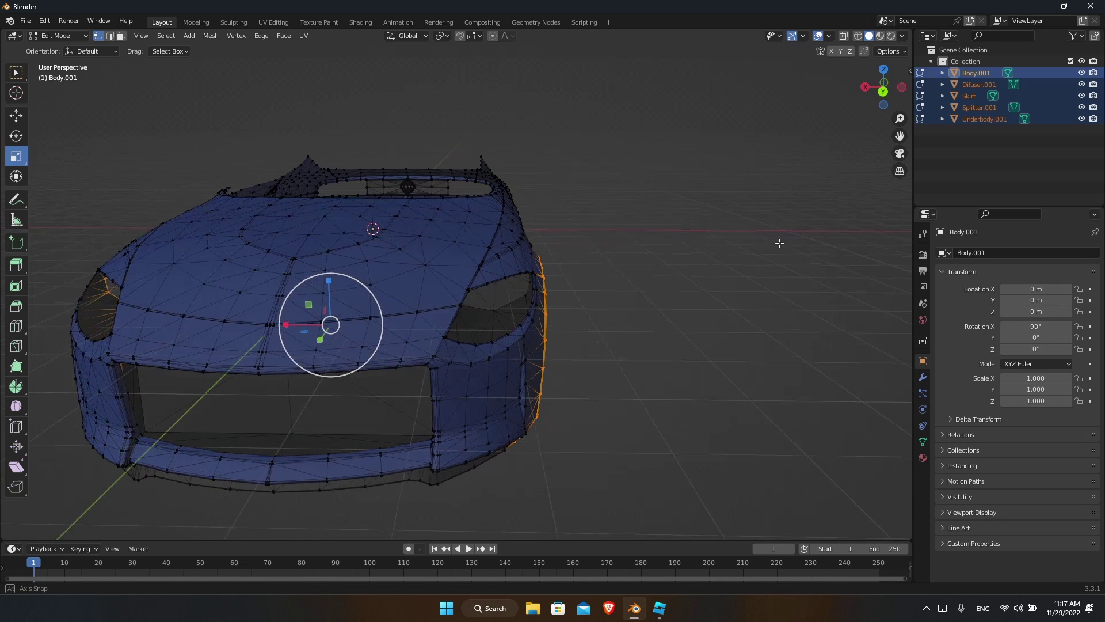
drag(900, 136, 1099, 173)
scroll(688, 371, up, 3)
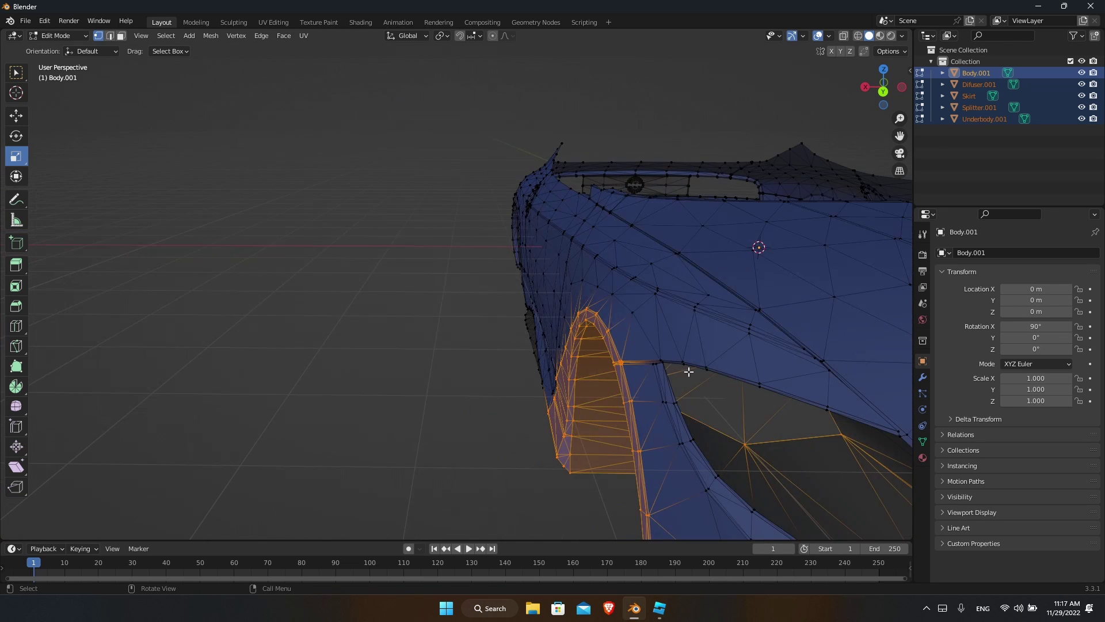
middle_drag(786, 351, 808, 343)
drag(899, 136, 734, 123)
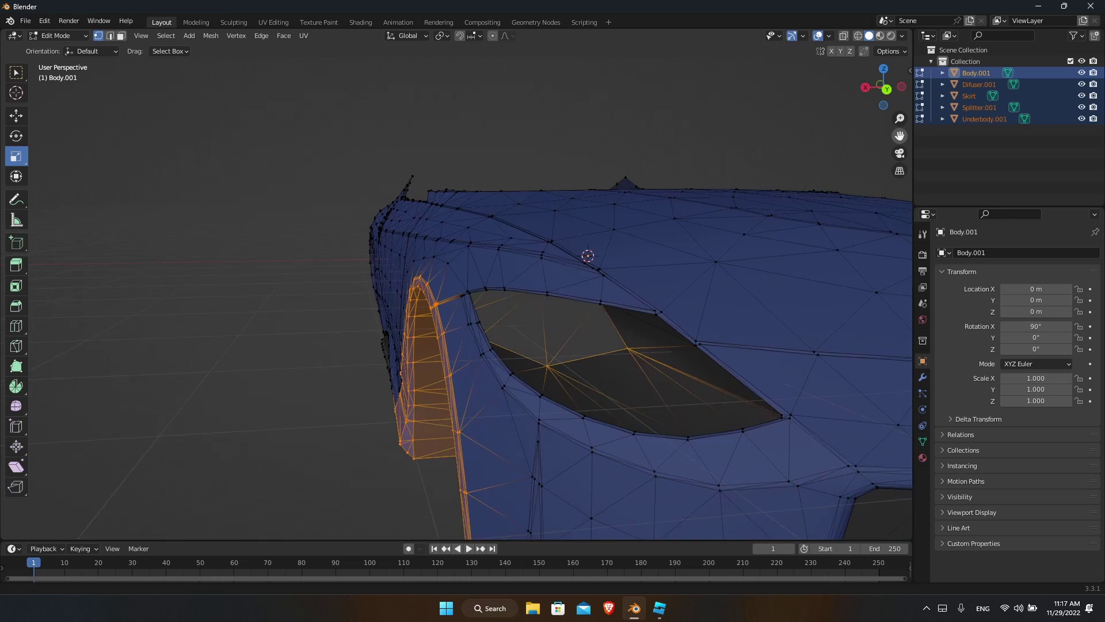
key(c)
key(alt+z)
key(c)
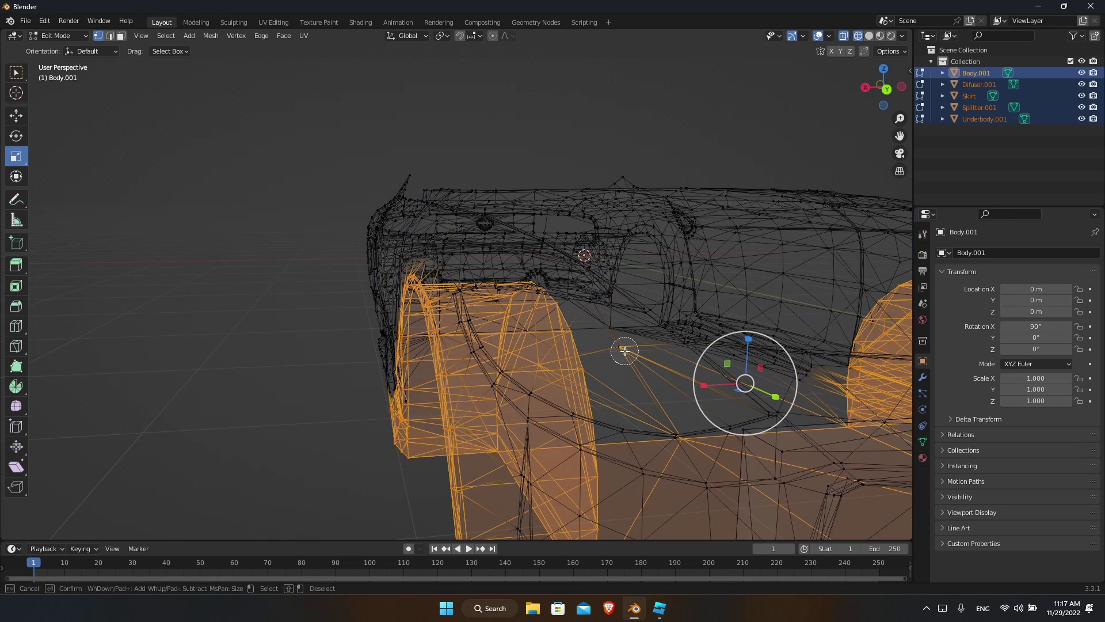
mouse_move(674, 344)
middle_down()
mouse_move(507, 396)
mouse_move(518, 374)
middle_up()
key(c)
middle_click(493, 398)
key(Escape)
Step: Examine the +X front corner in solid and wireframe shading for inner vertices that are still selected
key(shift+z)
middle_drag(614, 374, 589, 372)
key(shift+z)
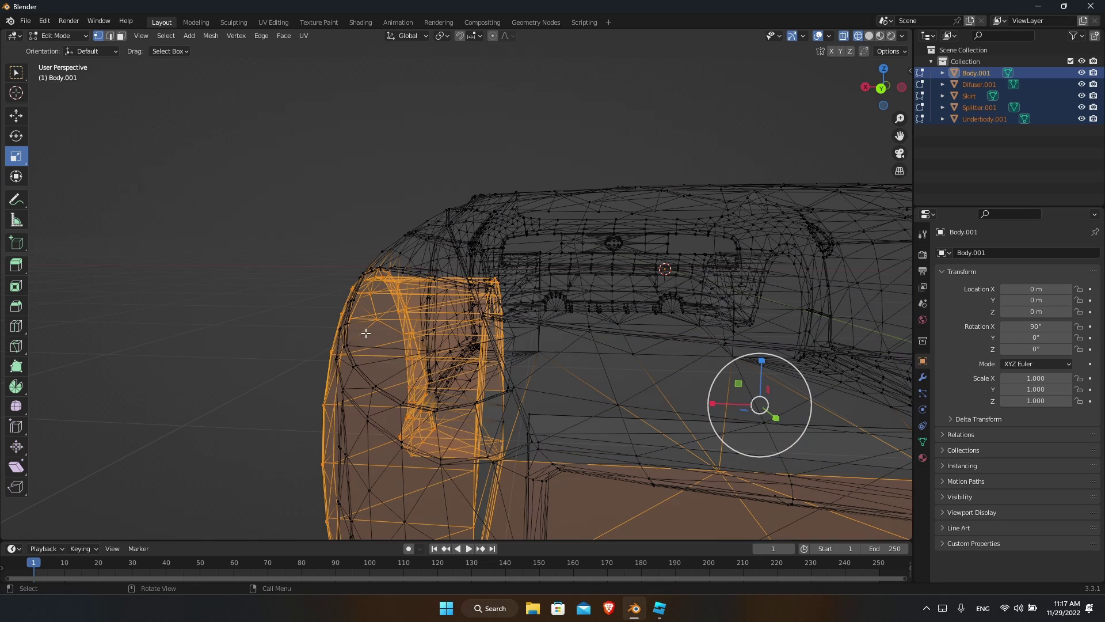
key(Escape)
scroll(437, 327, up, 1)
middle_drag(437, 327, 423, 347)
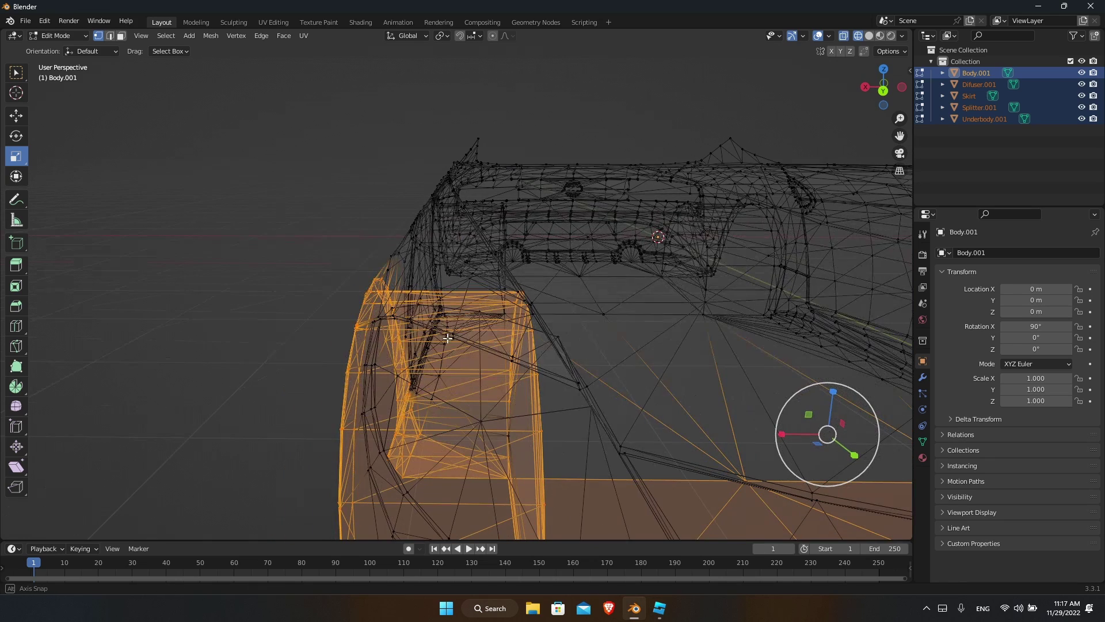
key(z)
click(374, 349)
scroll(410, 349, up, 1)
scroll(409, 349, up, 1)
key(z)
click(489, 360)
middle_drag(489, 360, 502, 353)
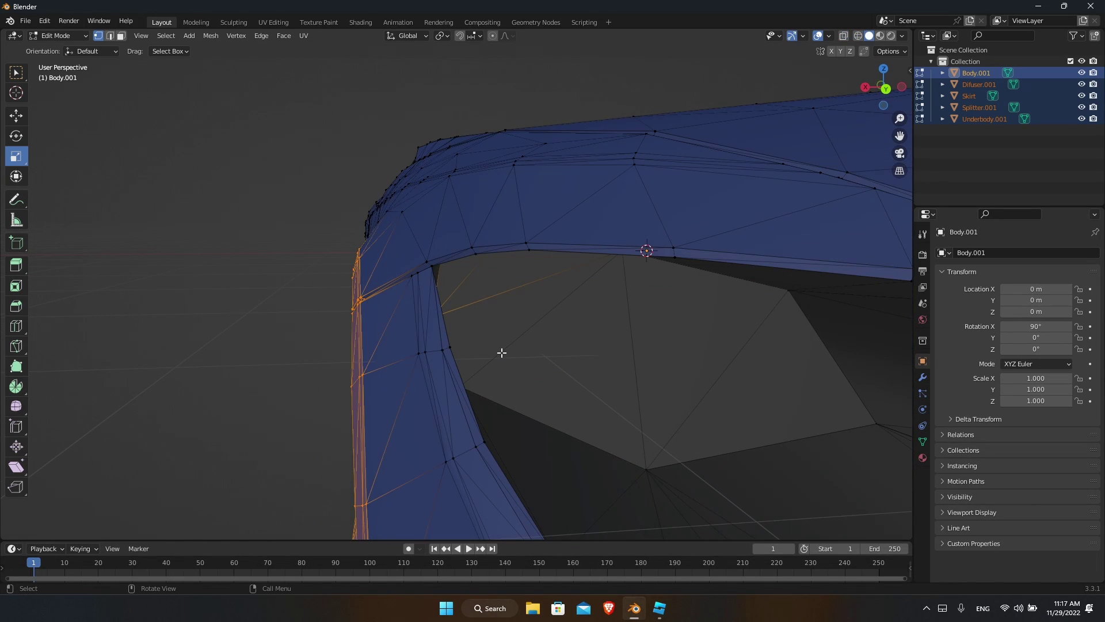
key(z)
click(451, 330)
key(Escape)
key(z)
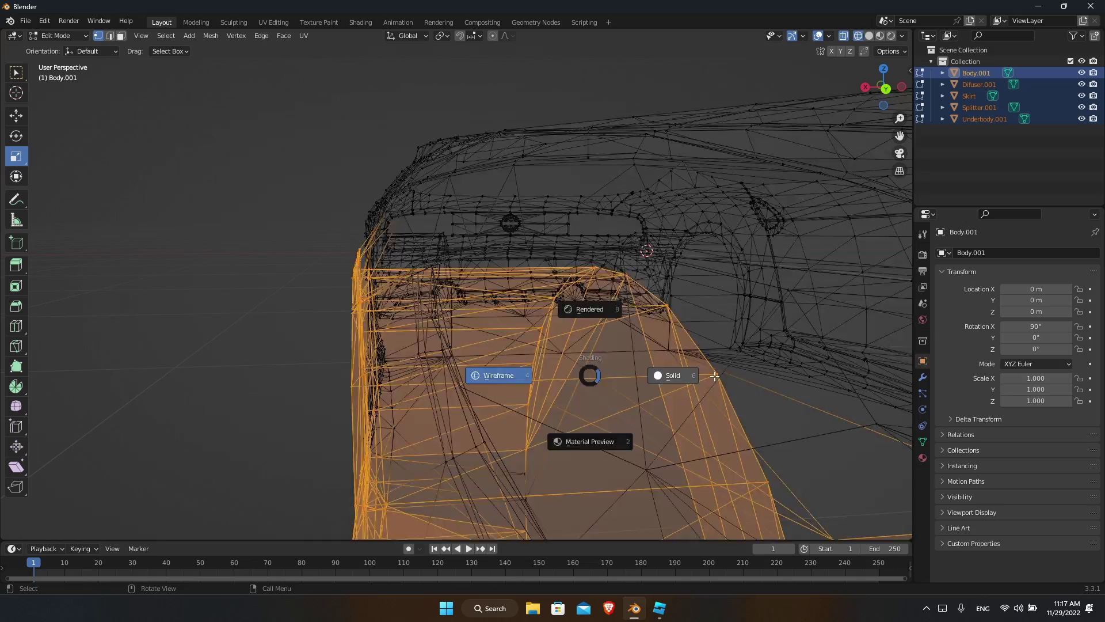
click(713, 376)
mouse_move(708, 378)
middle_down()
mouse_move(814, 384)
mouse_move(844, 402)
mouse_move(807, 346)
mouse_move(659, 410)
mouse_move(816, 439)
mouse_move(838, 395)
mouse_move(728, 396)
middle_up()
click(700, 314)
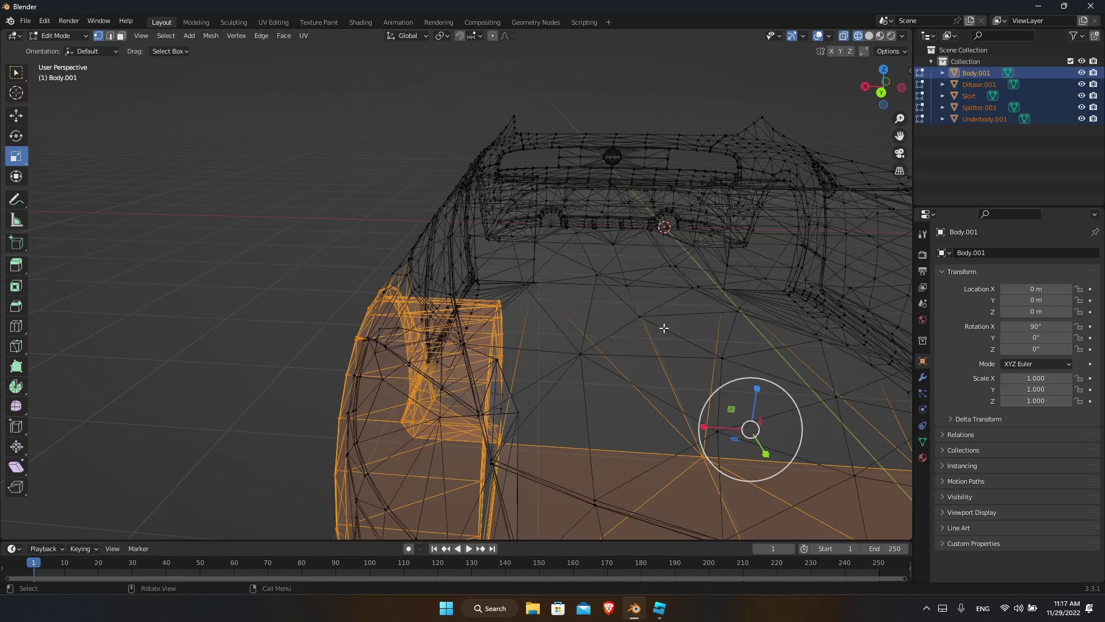
Step: Circle-deselect the underbody centre and the inner wheel-well vertices on both sides in the top orthographic view, keeping only the outer arches selected
mouse_move(662, 322)
middle_down()
mouse_move(670, 270)
mouse_move(682, 368)
middle_up()
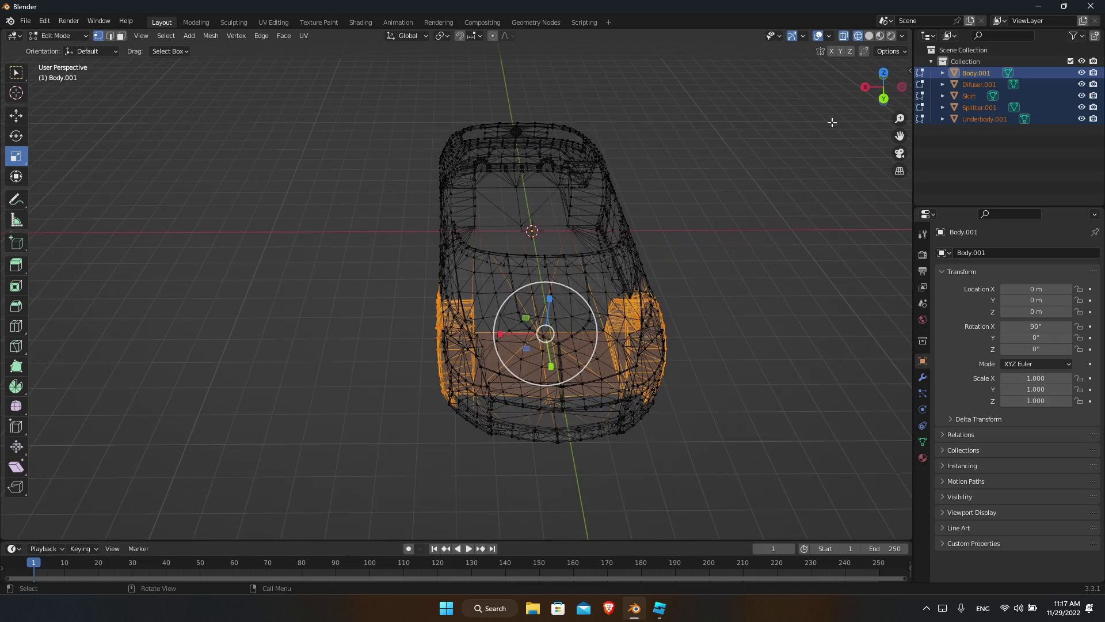
click(883, 72)
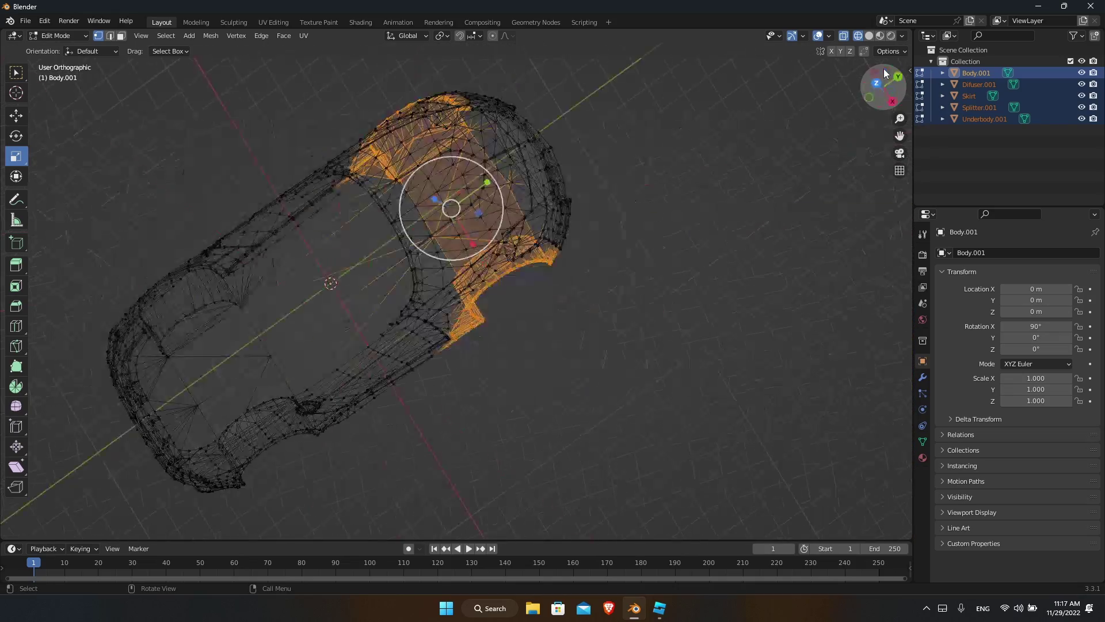
scroll(583, 182, up, 5)
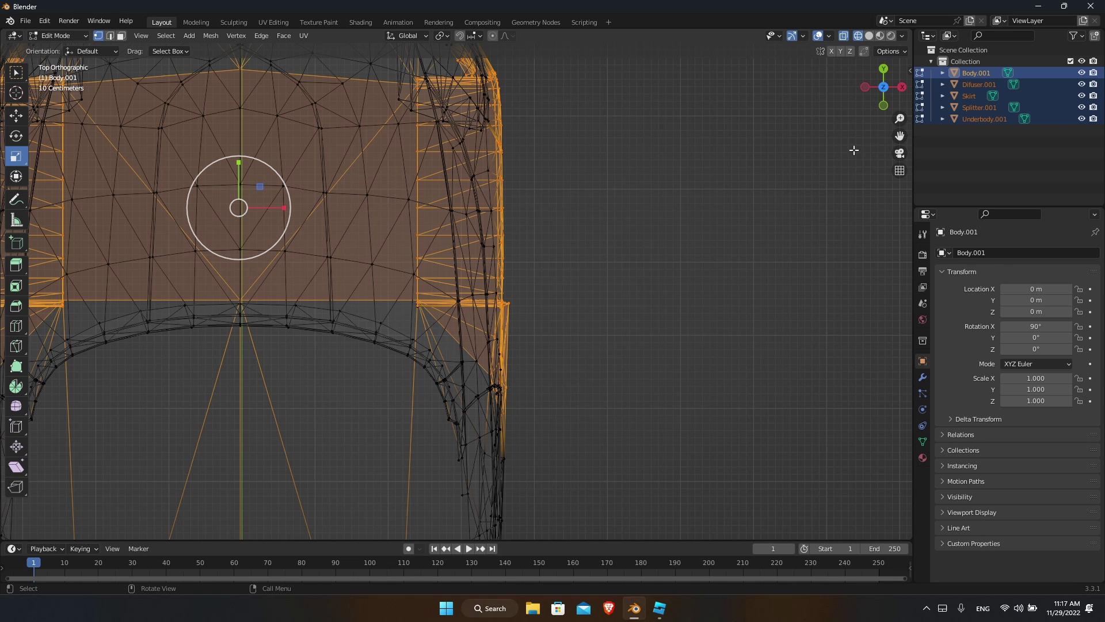
scroll(539, 126, down, 2)
key(c)
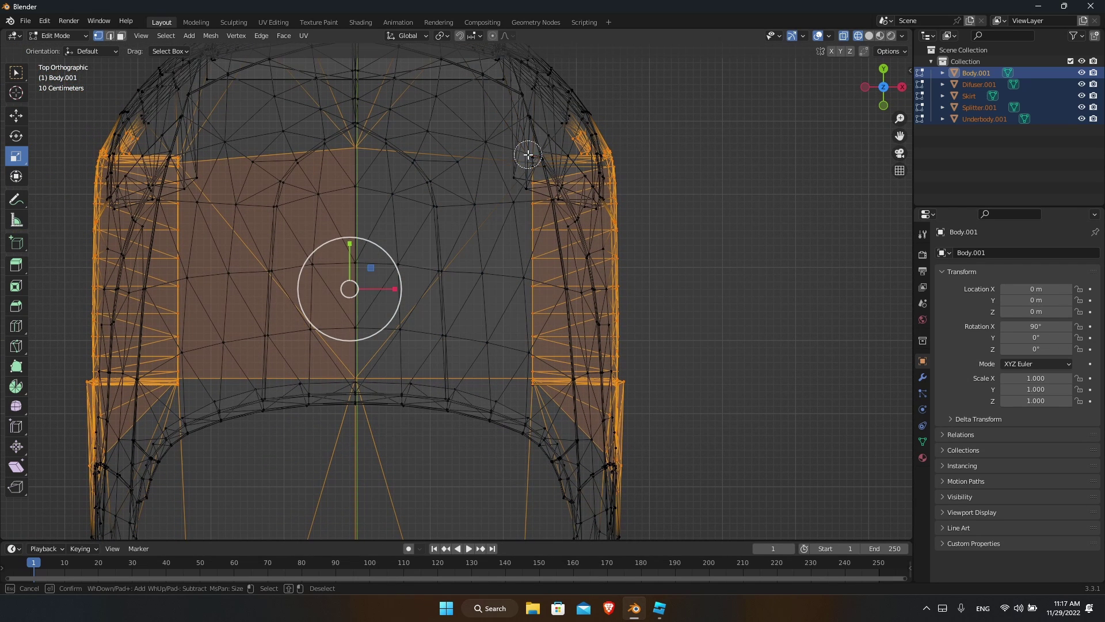
shift+drag(537, 337, 545, 417)
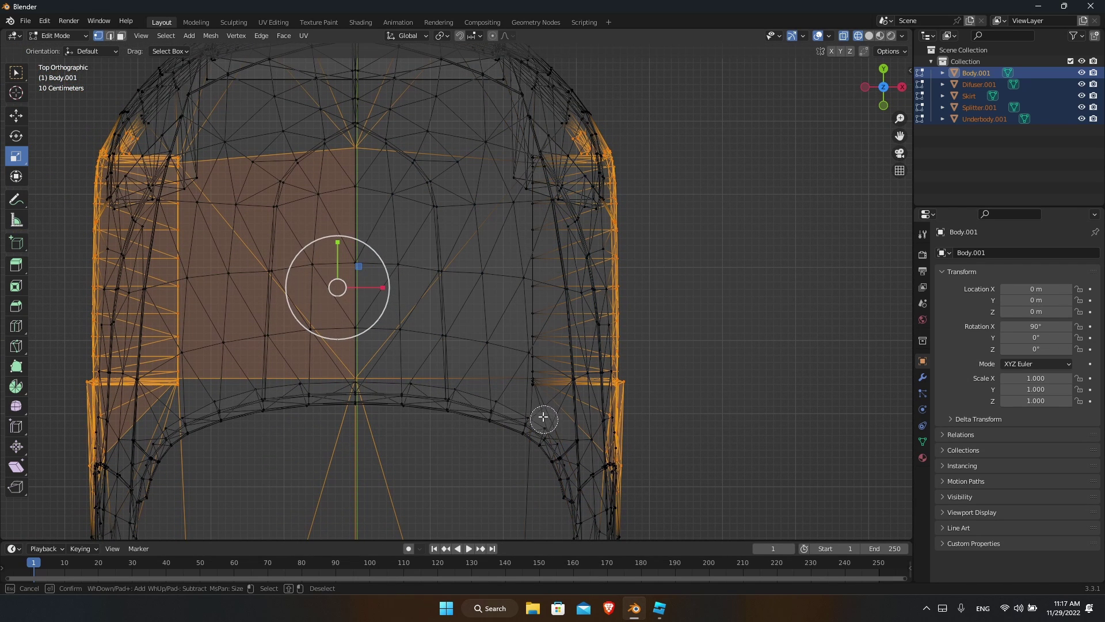
shift+drag(413, 397, 298, 382)
shift+drag(181, 401, 176, 216)
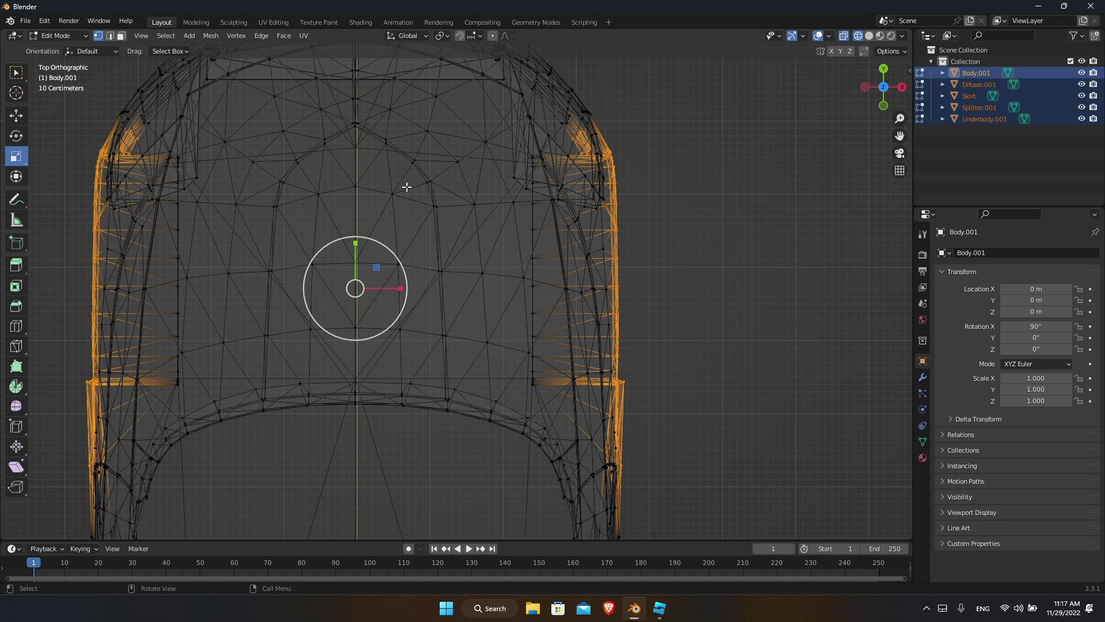
Step: Examine the outer wheel-arch selection in solid shading from the side, the front and below, including the lower bumper corner
key(shift+z)
mouse_move(541, 185)
middle_down()
mouse_move(535, 169)
mouse_move(376, 102)
mouse_move(316, 62)
mouse_move(243, 52)
mouse_move(249, 503)
mouse_move(358, 89)
mouse_move(446, 277)
mouse_move(474, 248)
mouse_move(419, 254)
mouse_move(495, 256)
mouse_move(383, 285)
mouse_move(446, 290)
mouse_move(403, 276)
mouse_move(495, 241)
mouse_move(554, 184)
mouse_move(578, 179)
middle_up()
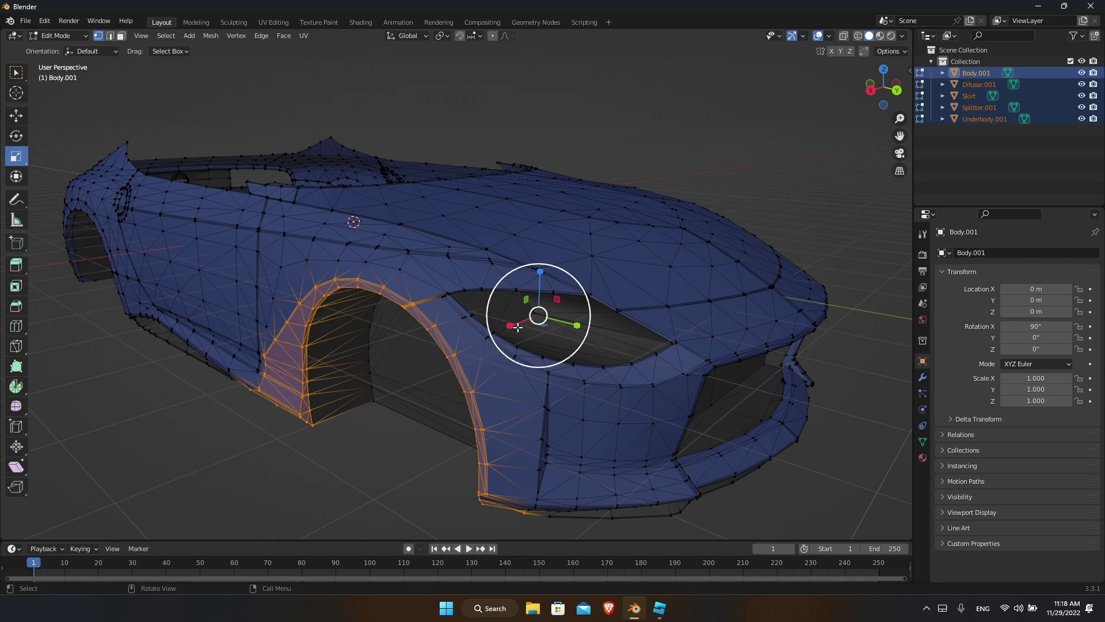
middle_drag(518, 327, 649, 357)
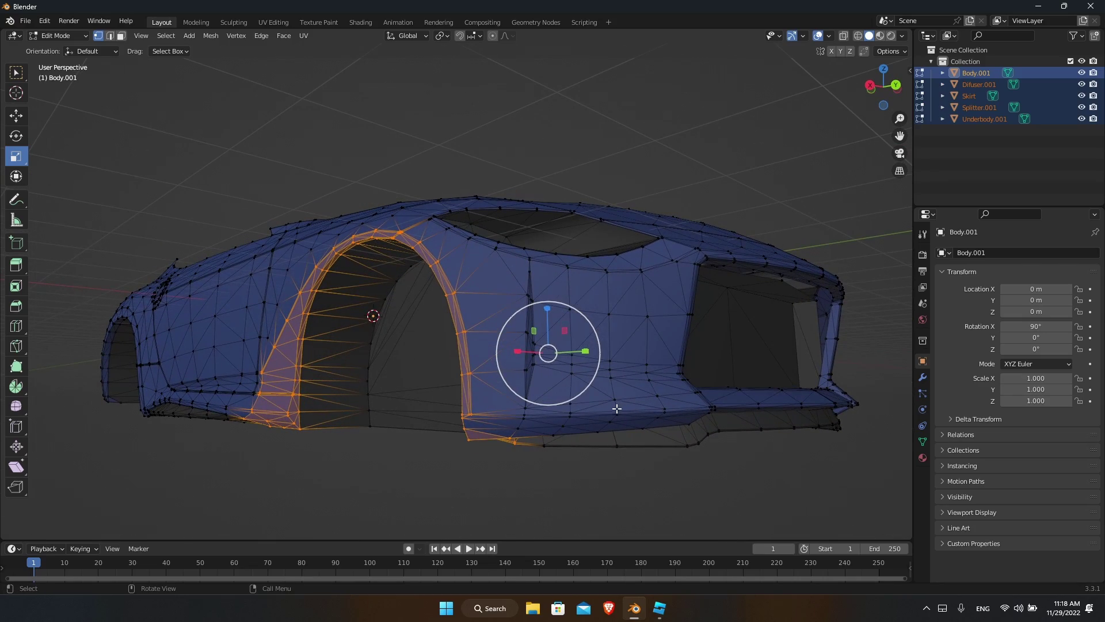
middle_drag(616, 408, 463, 444)
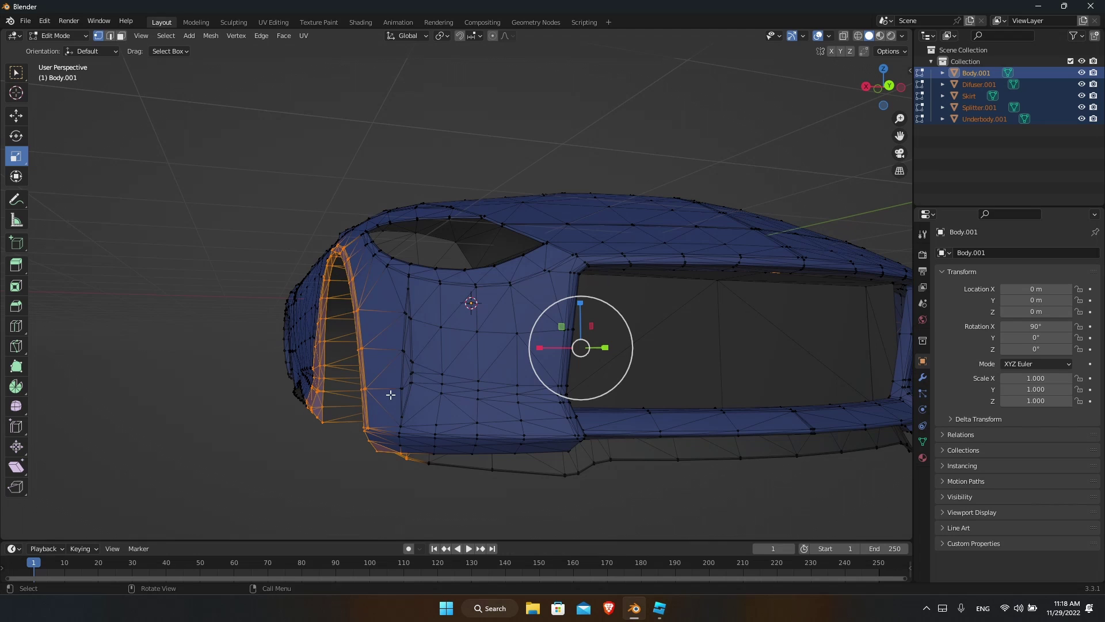
middle_drag(391, 394, 375, 415)
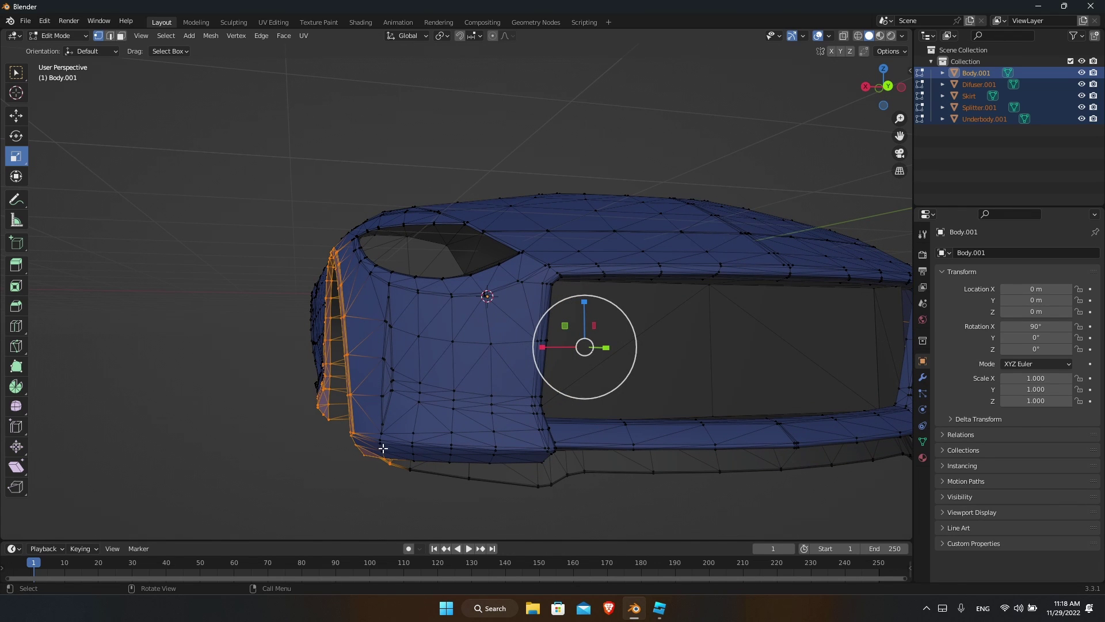
middle_drag(372, 300, 498, 324)
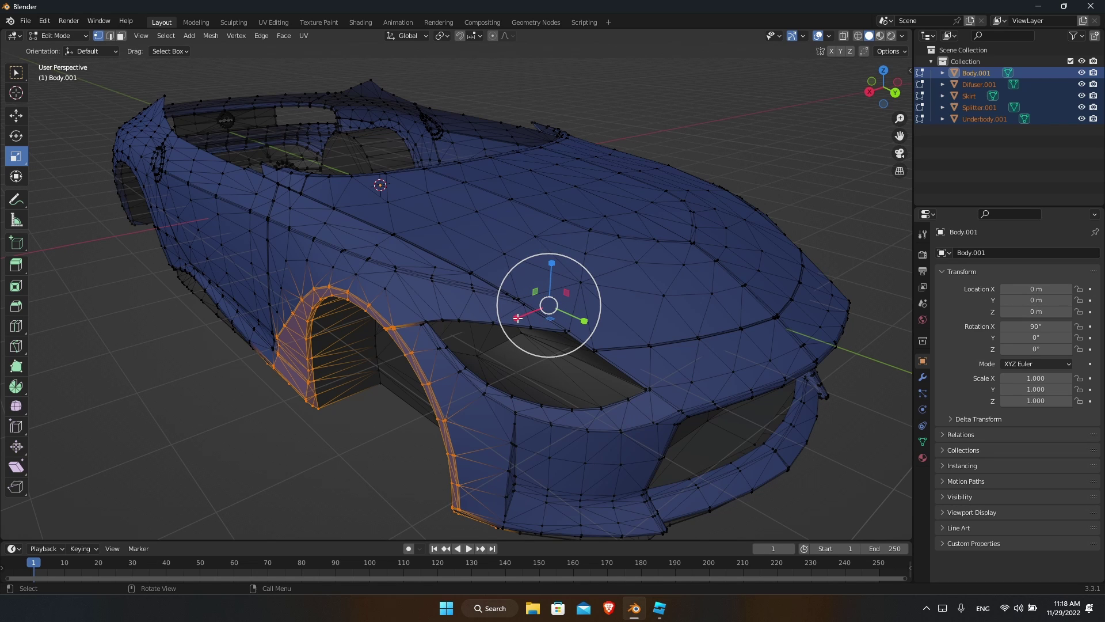
Step: Try widening the front wheel arches by scaling the selection along the X axis, and undo the scaling
mouse_move(516, 318)
mouse_down()
mouse_move(504, 316)
mouse_move(509, 306)
mouse_up()
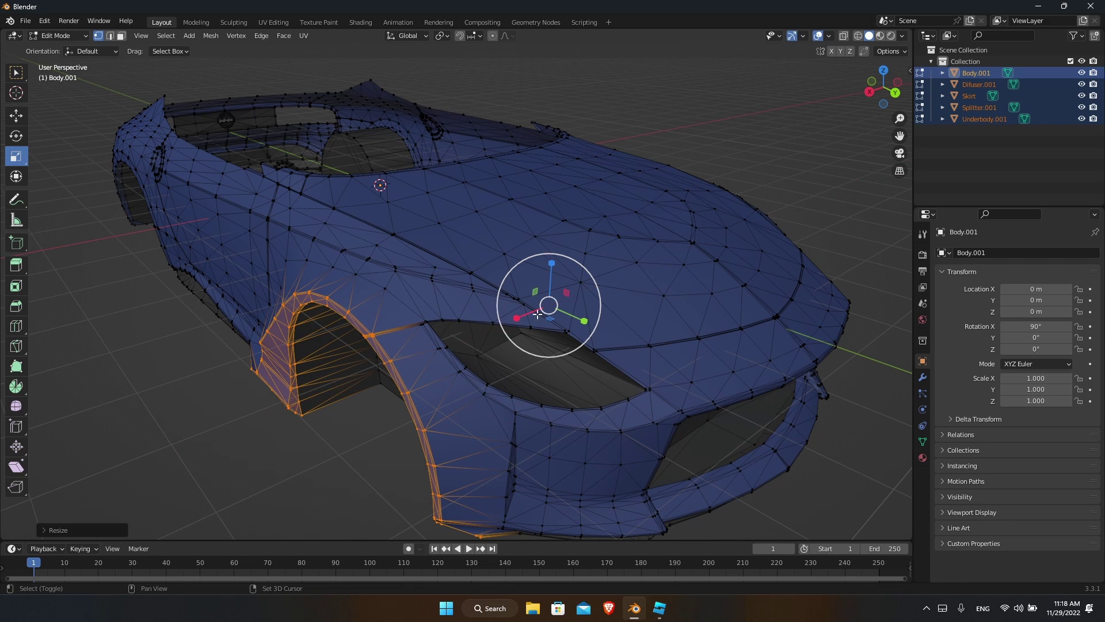
middle_drag(509, 306, 594, 312)
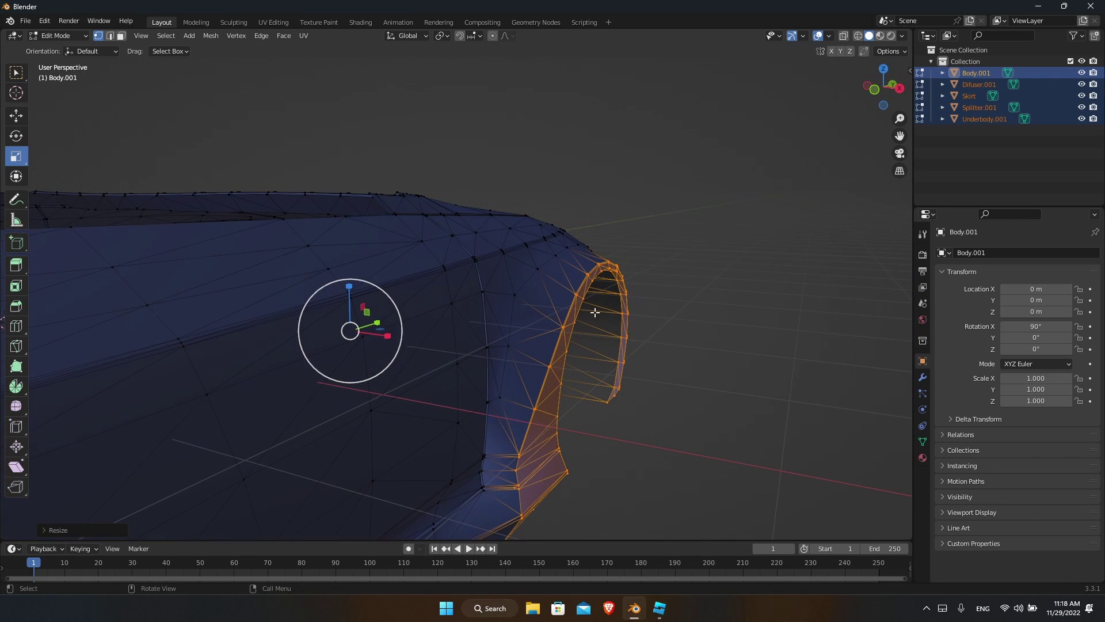
drag(390, 341, 423, 326)
middle_drag(610, 340, 483, 415)
key(ctrl+z)
key(ctrl+z)
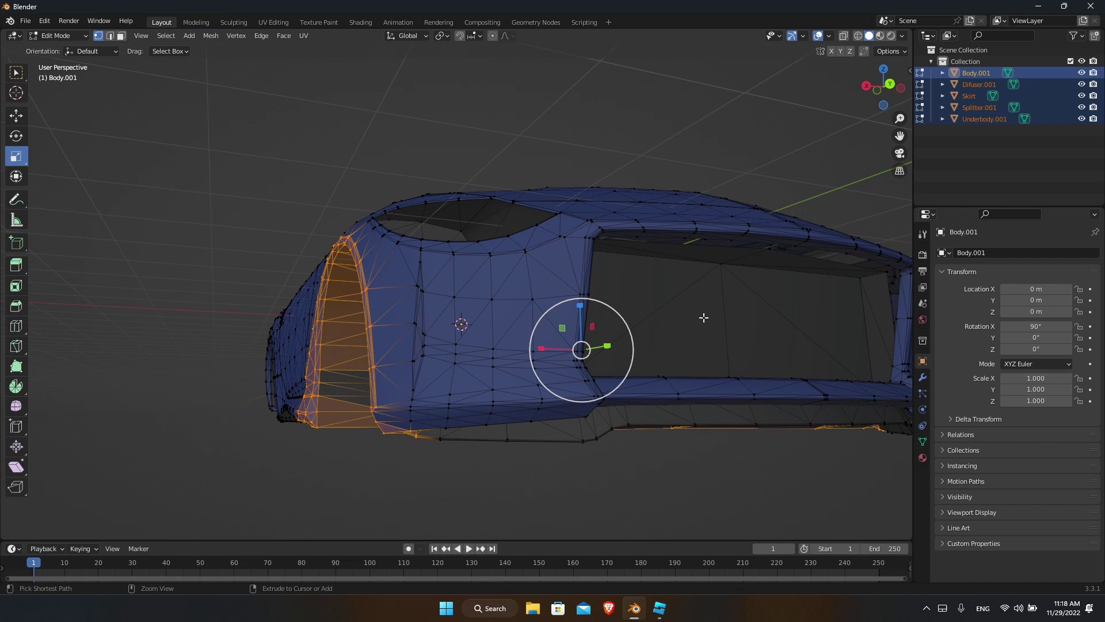
key(ctrl+shift+z)
Step: Examine the front wheel-arch selection in the back orthographic wireframe view and from the side for stray vertices at the lower bumper corner
click(889, 87)
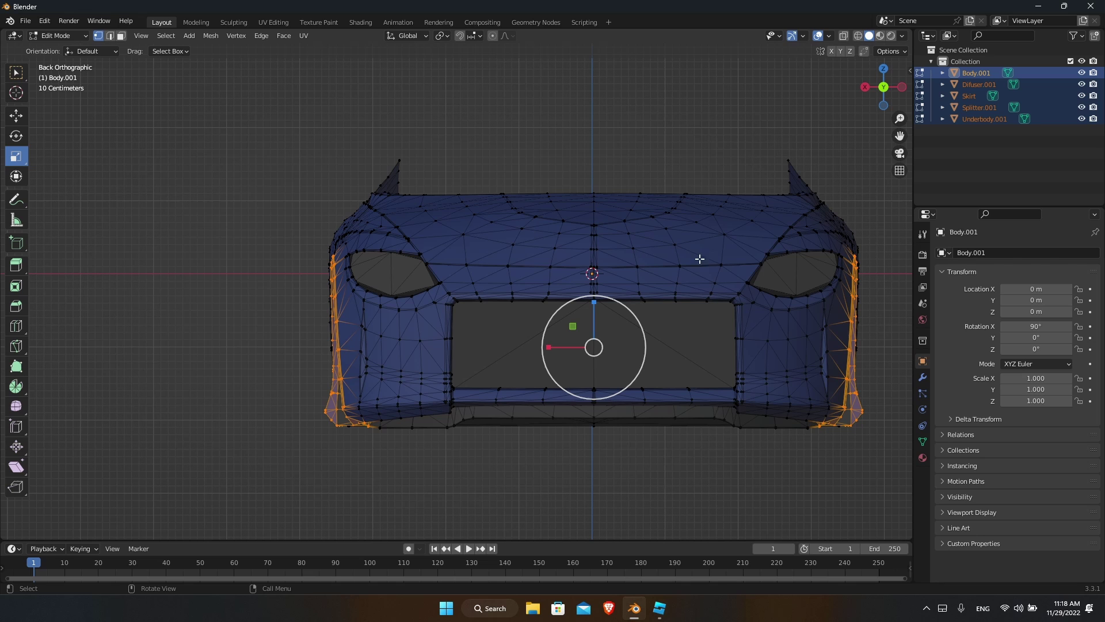
key(z)
click(359, 360)
key(z)
click(753, 436)
scroll(907, 206, up, 2)
drag(899, 136, 360, 69)
click(514, 506)
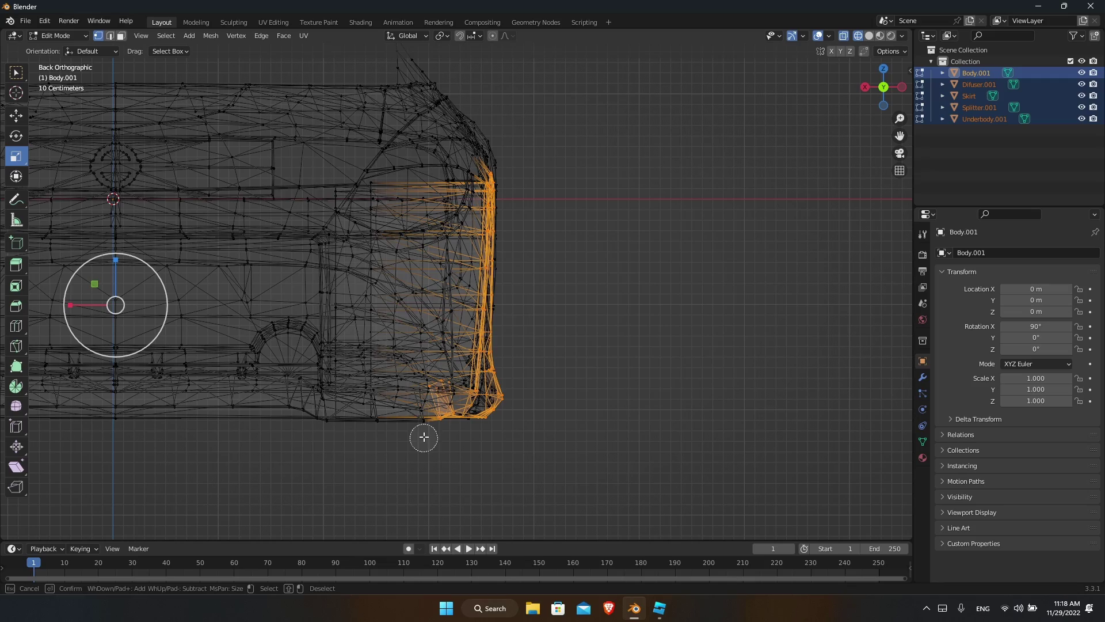
key(Escape)
middle_drag(516, 437, 454, 436)
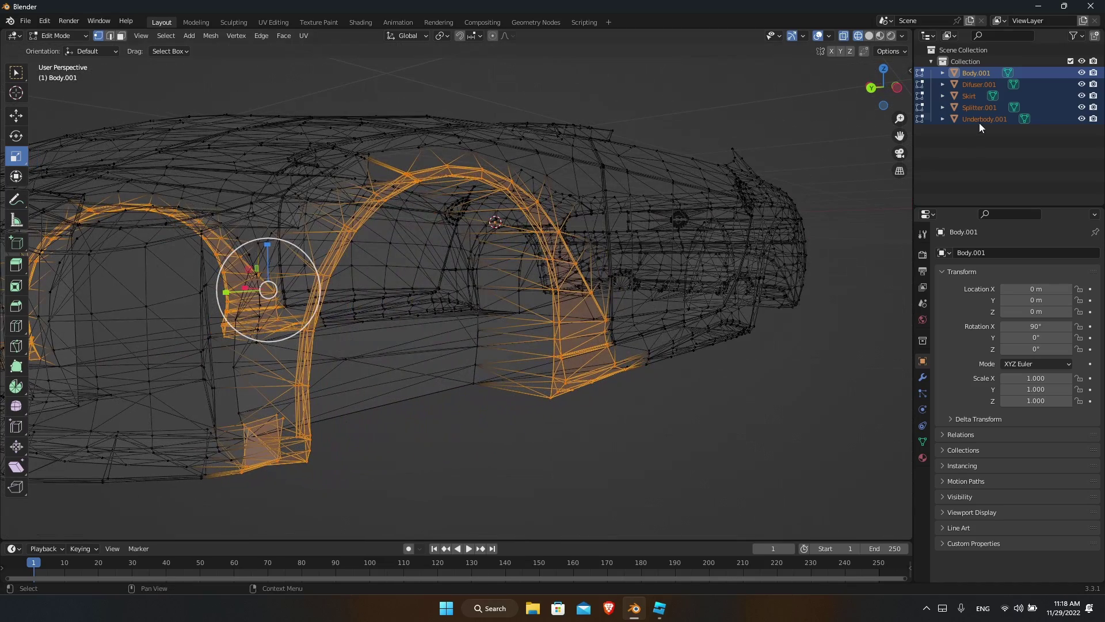
Step: Circle-deselect the stray lower bumper-corner vertices ahead of the front wheel arch in the left orthographic wireframe view
click(900, 87)
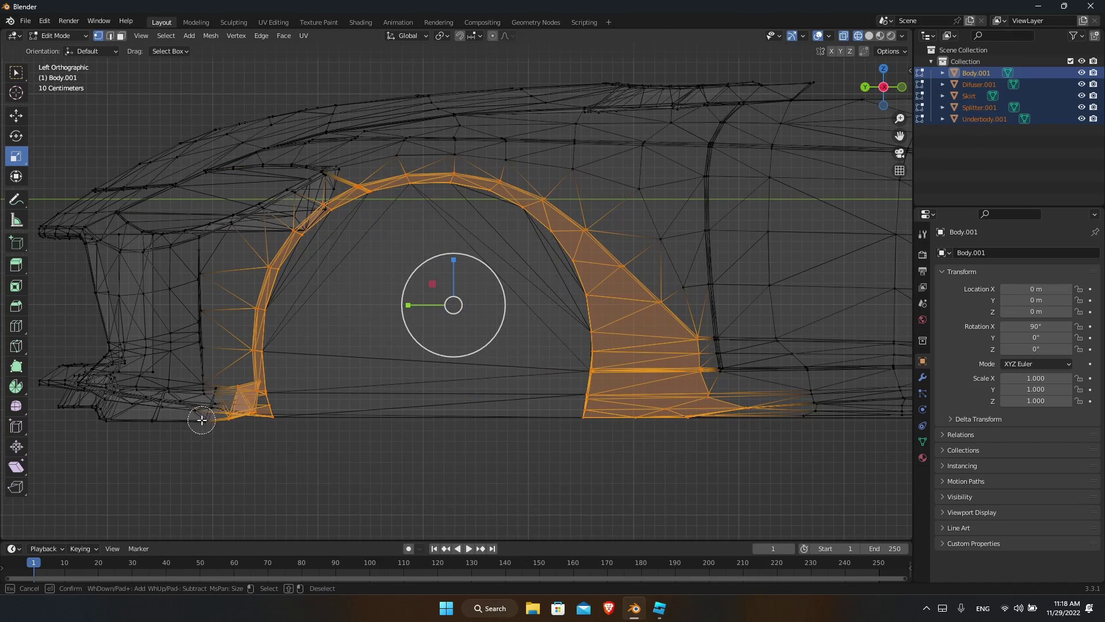
mouse_move(202, 419)
shift+mouse_down()
mouse_move(231, 390)
mouse_move(245, 408)
shift+mouse_up()
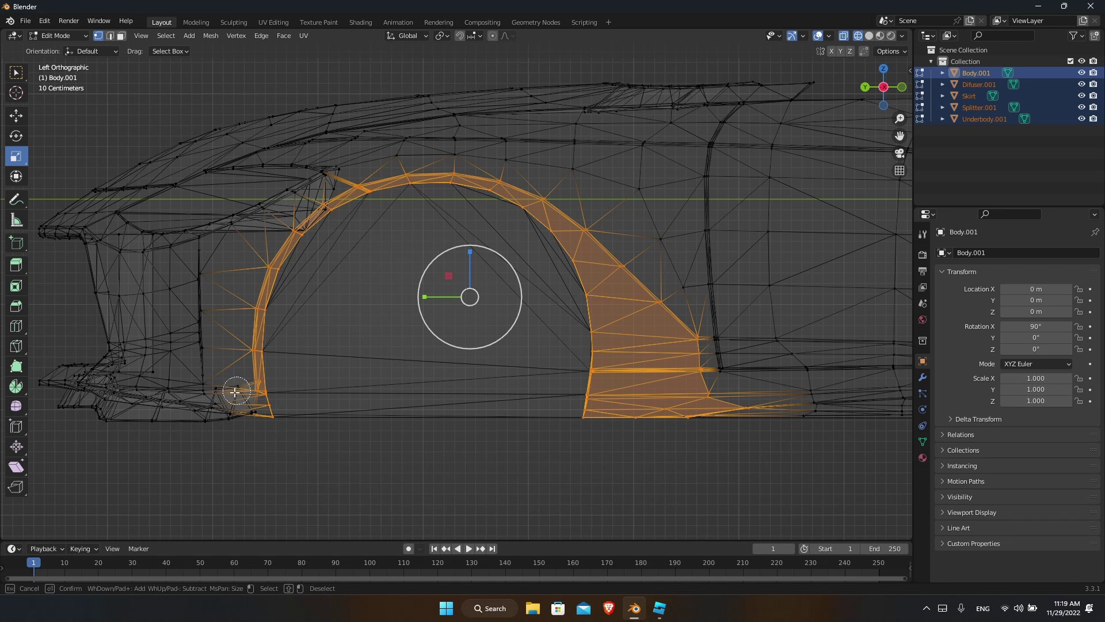
key(z)
click(344, 412)
key(z)
click(624, 442)
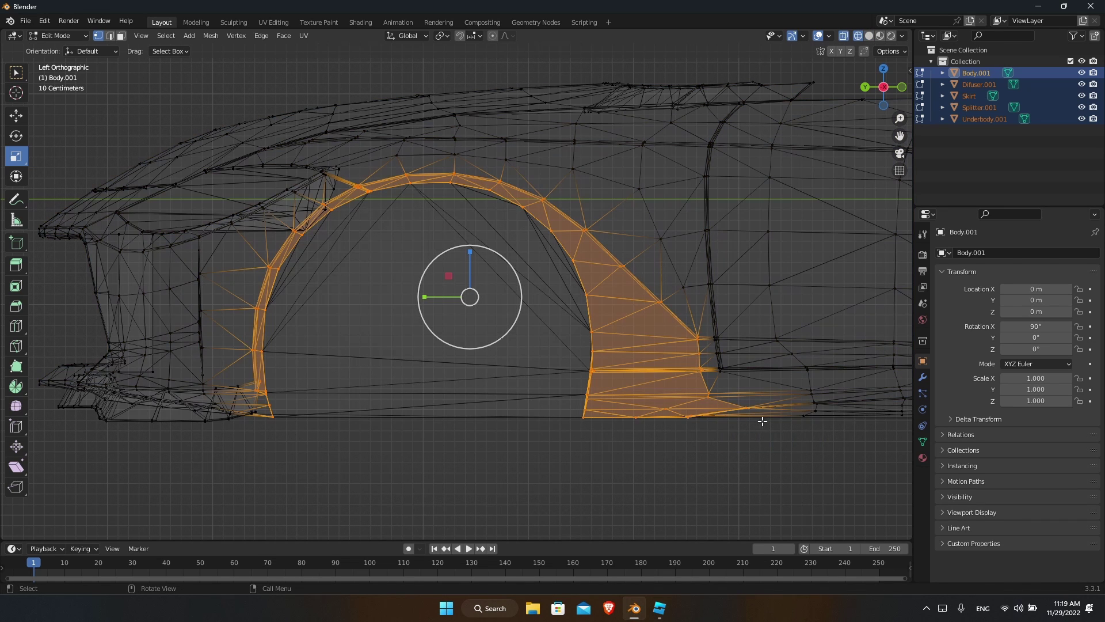
Step: Circle-deselect the stray side-skirt vertices trailing behind the front wheel arch, keeping the fender panel behind the wheel selected
mouse_move(789, 409)
shift+mouse_down()
mouse_move(705, 398)
mouse_move(713, 361)
mouse_move(706, 368)
mouse_move(695, 315)
shift+mouse_up()
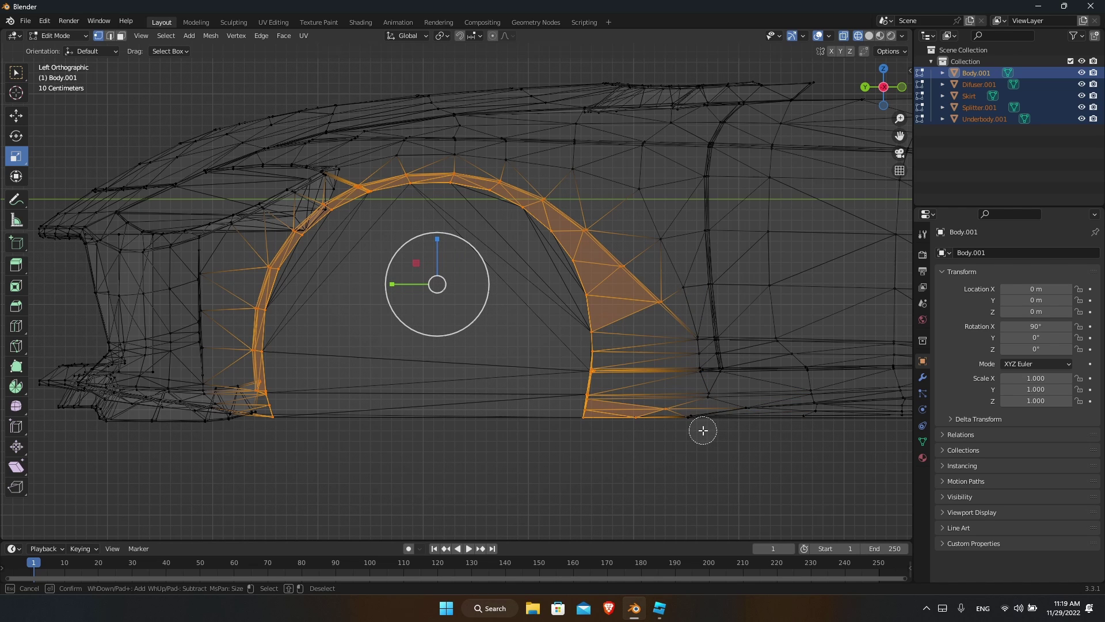
mouse_move(692, 424)
mouse_down()
mouse_move(671, 412)
mouse_move(695, 400)
mouse_move(689, 326)
mouse_up()
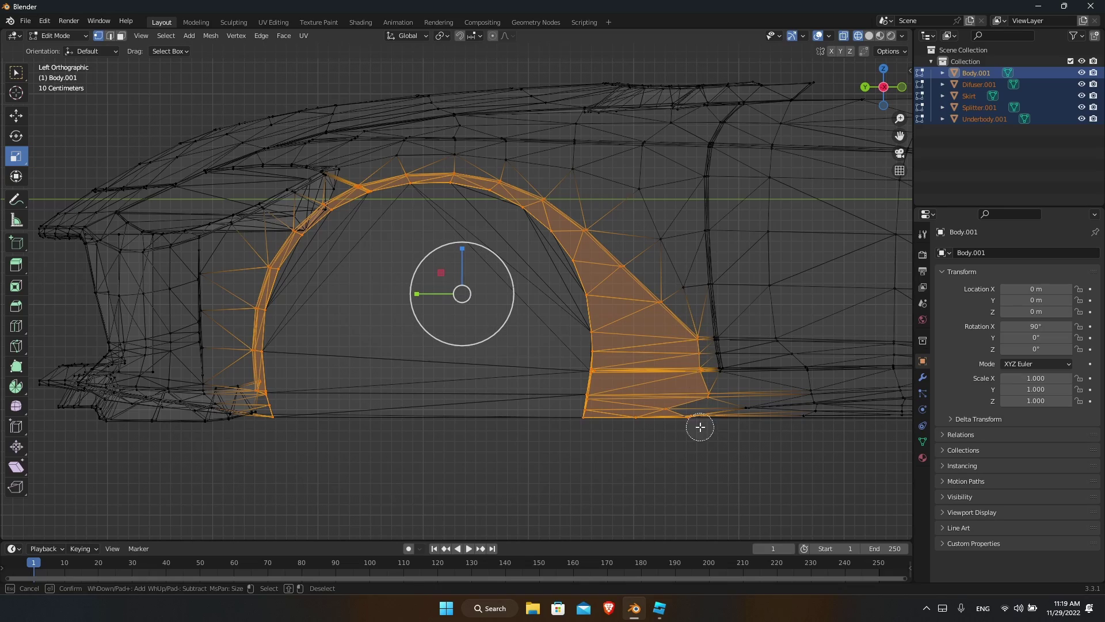
middle_drag(732, 420, 615, 441)
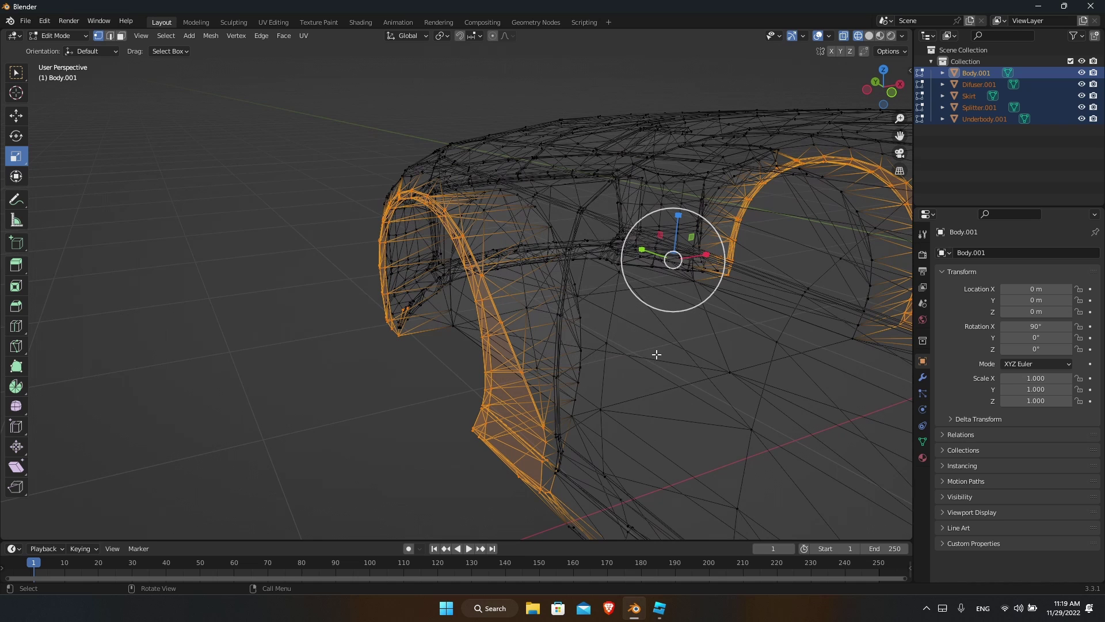
Step: Widen both front wheel arches in solid shading by scaling the selection along the X axis in two small passes, the second about 1.01
key(shift+z)
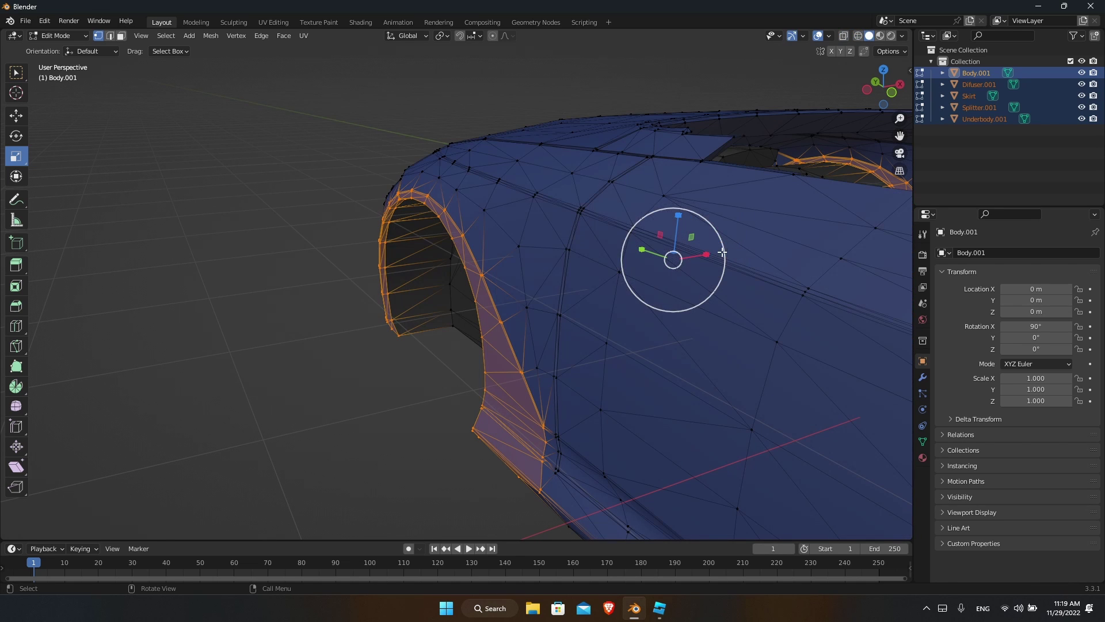
drag(696, 256, 674, 260)
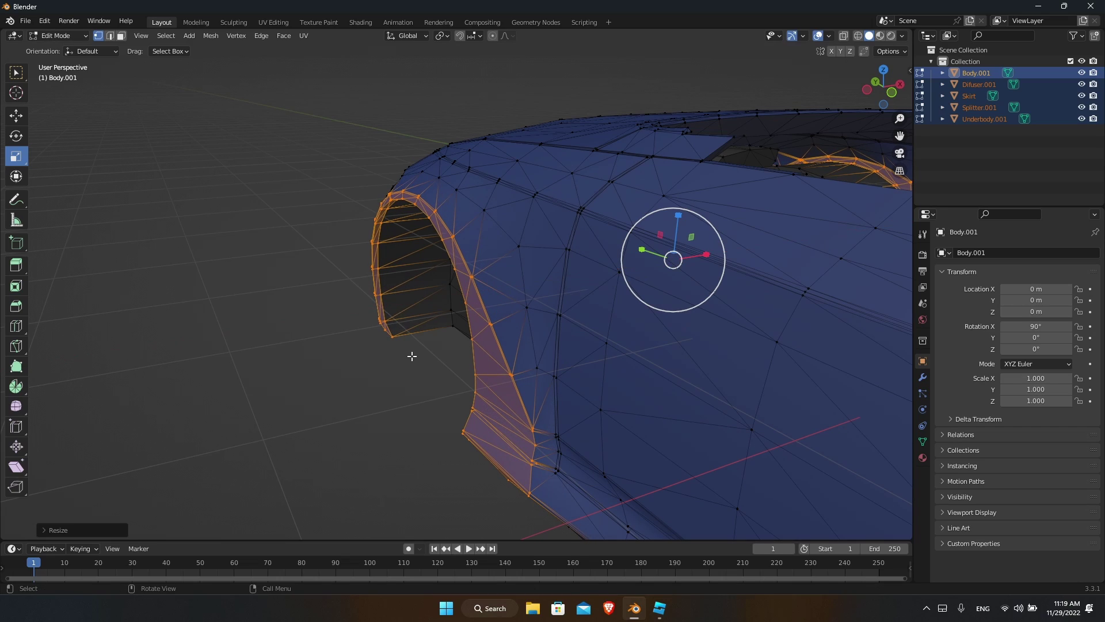
middle_drag(409, 355, 629, 381)
scroll(606, 385, down, 3)
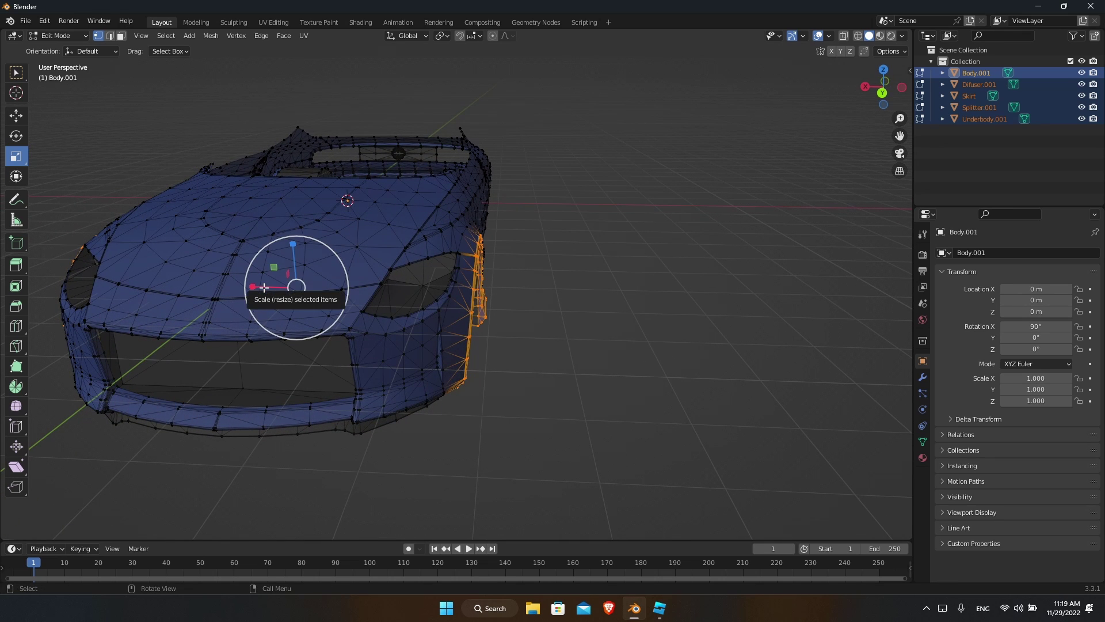
drag(264, 287, 260, 286)
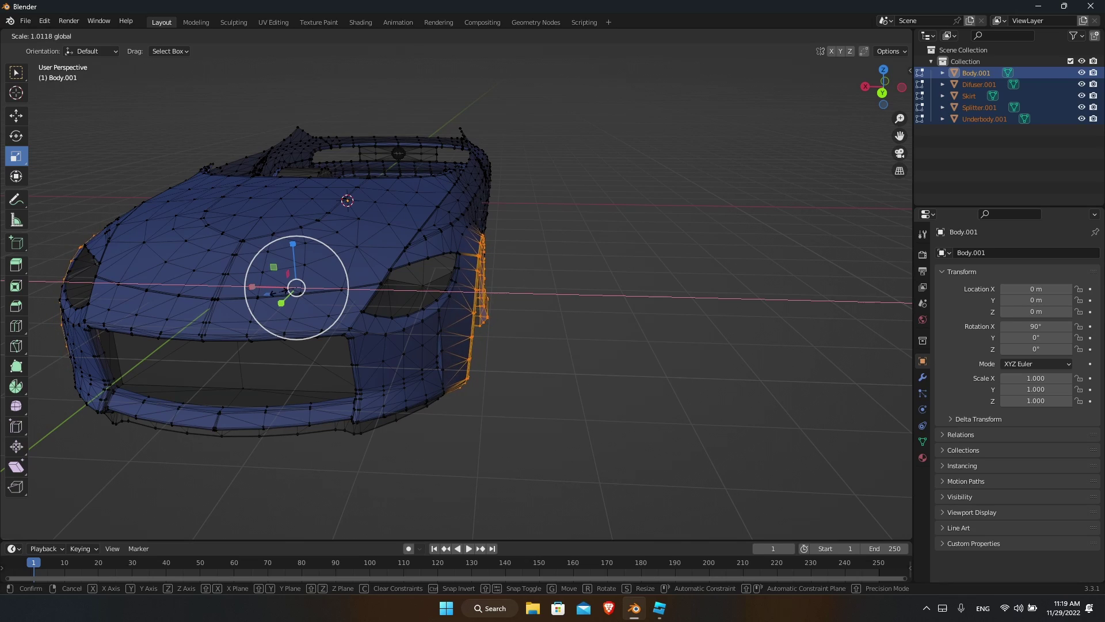
drag(280, 294, 281, 294)
Step: Clear the vertex selection and examine the widened front wheel arches from the front and along the side of the body
middle_drag(636, 256, 610, 276)
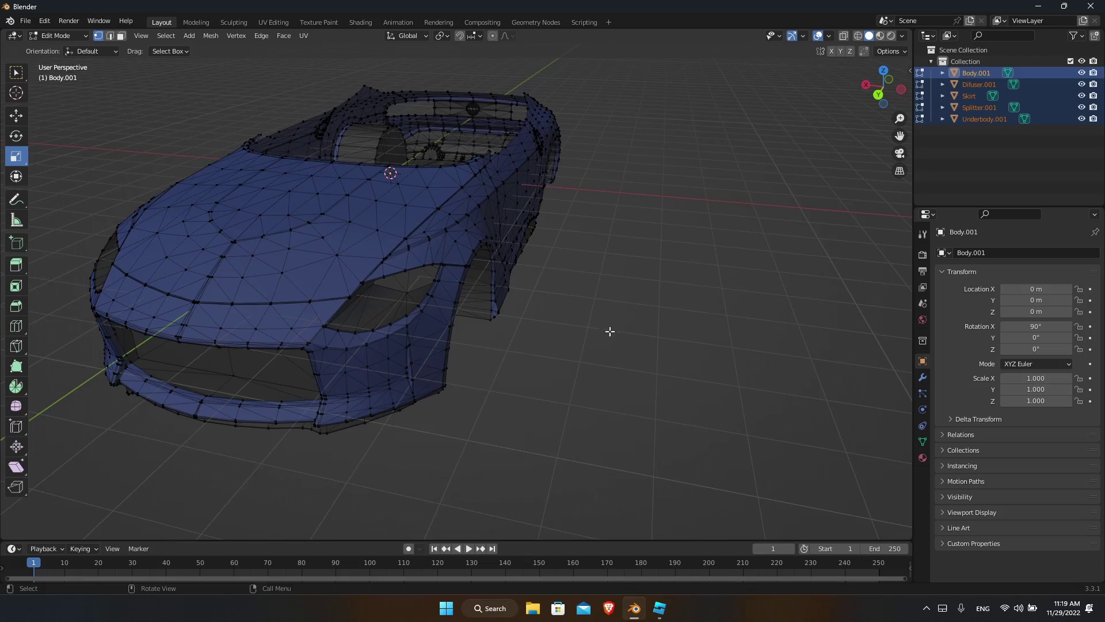
middle_drag(610, 331, 743, 274)
scroll(804, 173, up, 1)
middle_drag(804, 173, 650, 179)
scroll(687, 180, down, 4)
drag(899, 136, 805, 144)
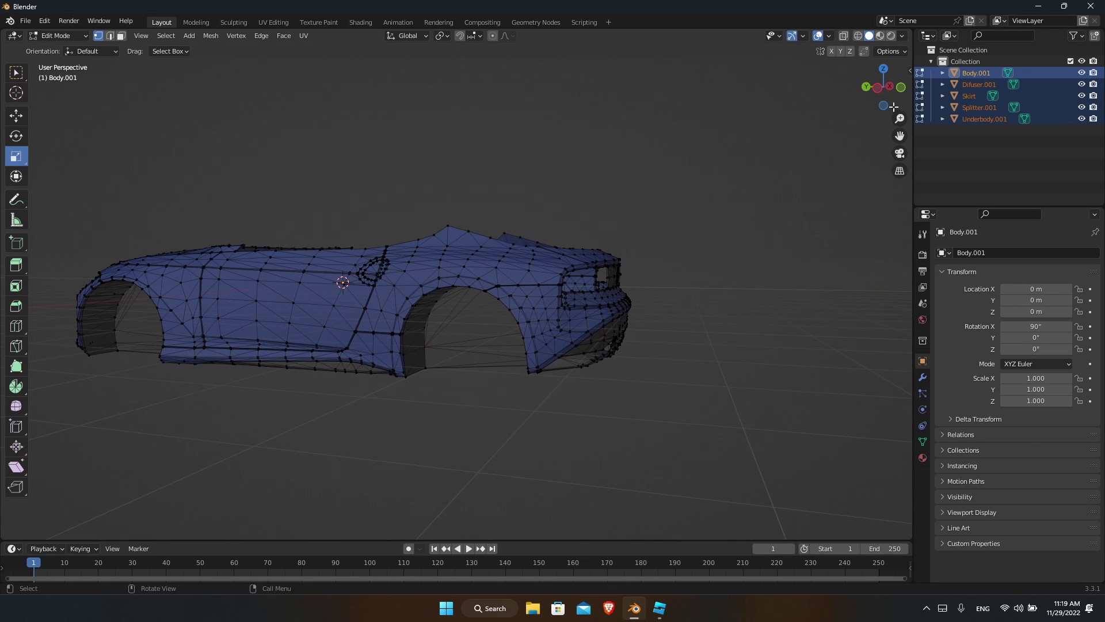
Step: Circle-select all vertices around the rear wheel arch in the left orthographic wireframe view, including both lower ends
click(878, 88)
scroll(684, 303, up, 5)
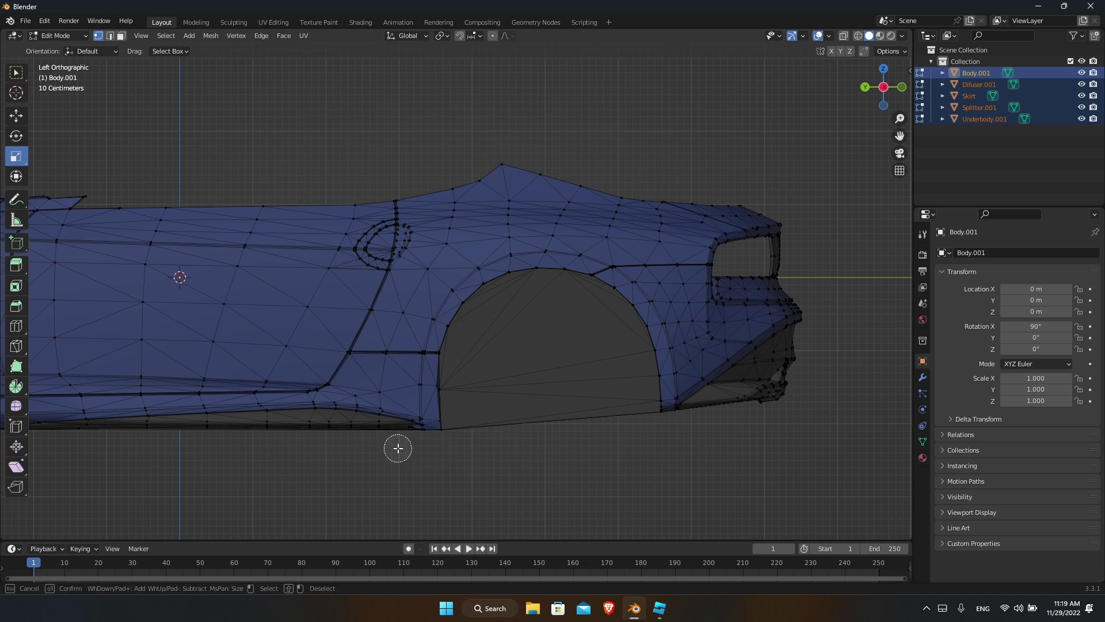
key(Escape)
key(z)
click(351, 449)
scroll(435, 448, down, 1)
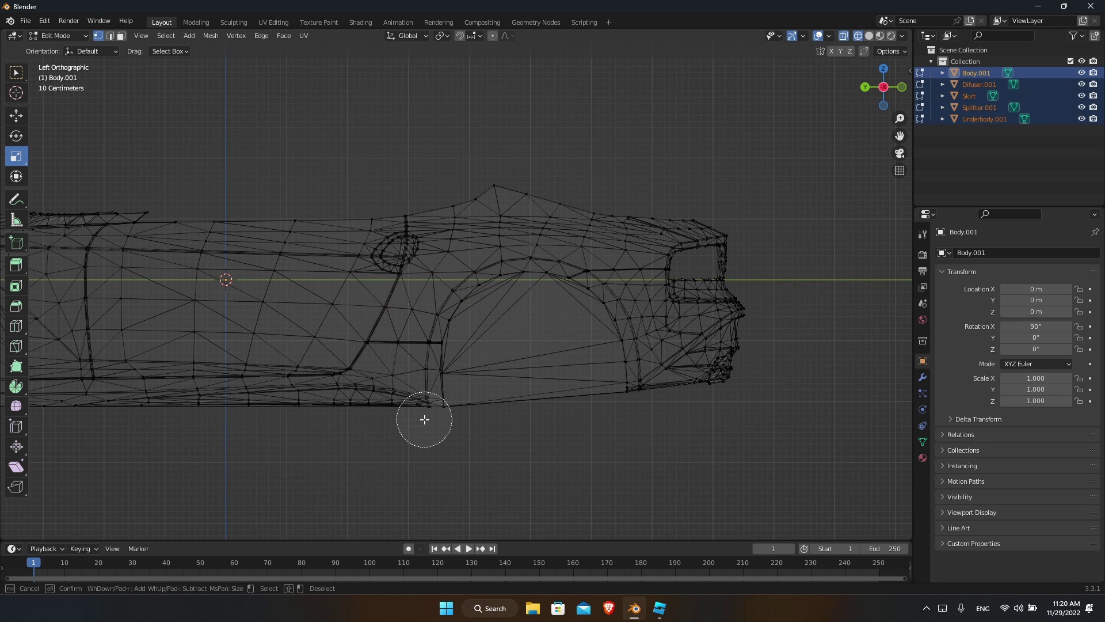
mouse_move(424, 419)
mouse_down()
mouse_move(451, 314)
mouse_move(505, 262)
mouse_move(550, 258)
mouse_move(572, 273)
mouse_move(626, 390)
mouse_up()
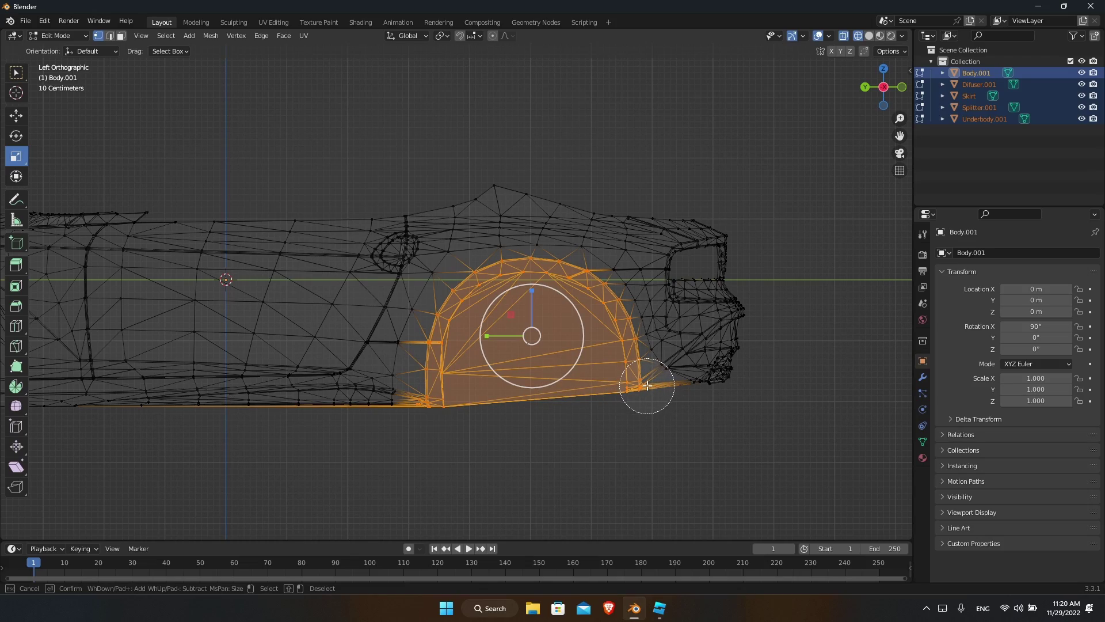
key(Escape)
Step: Circle-deselect the underbody centre and inner rear wheel-well vertices in the top orthographic wireframe view, keeping only the outer arches selected
mouse_move(634, 399)
middle_down()
mouse_move(569, 426)
mouse_move(683, 437)
mouse_move(668, 477)
mouse_move(632, 503)
mouse_move(636, 520)
mouse_move(683, 399)
mouse_move(646, 439)
mouse_move(723, 377)
mouse_move(684, 395)
mouse_move(604, 478)
middle_up()
key(z)
click(610, 428)
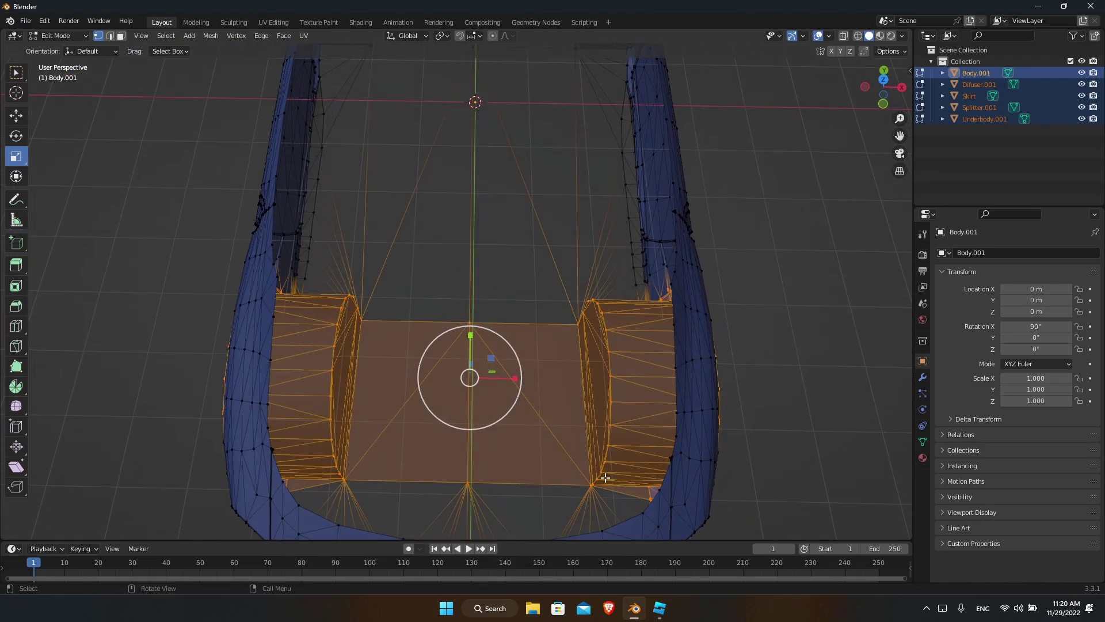
click(884, 83)
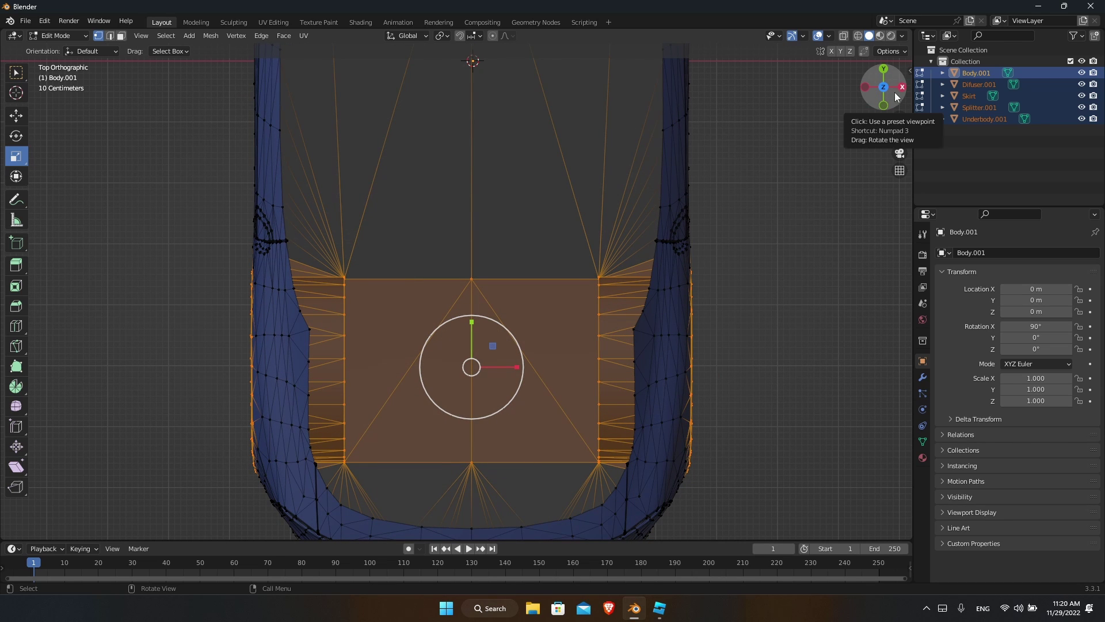
key(z)
click(444, 244)
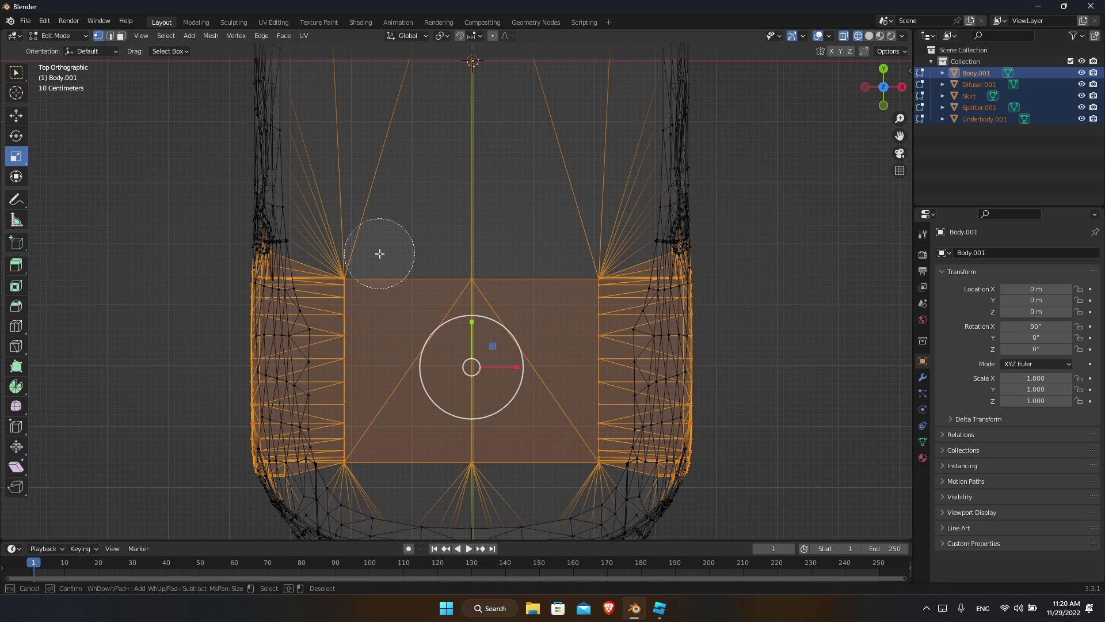
mouse_move(376, 244)
middle_down()
mouse_move(365, 267)
mouse_move(365, 427)
mouse_move(424, 490)
mouse_move(563, 458)
mouse_move(585, 420)
mouse_move(572, 325)
mouse_move(524, 271)
mouse_move(420, 292)
middle_up()
key(Escape)
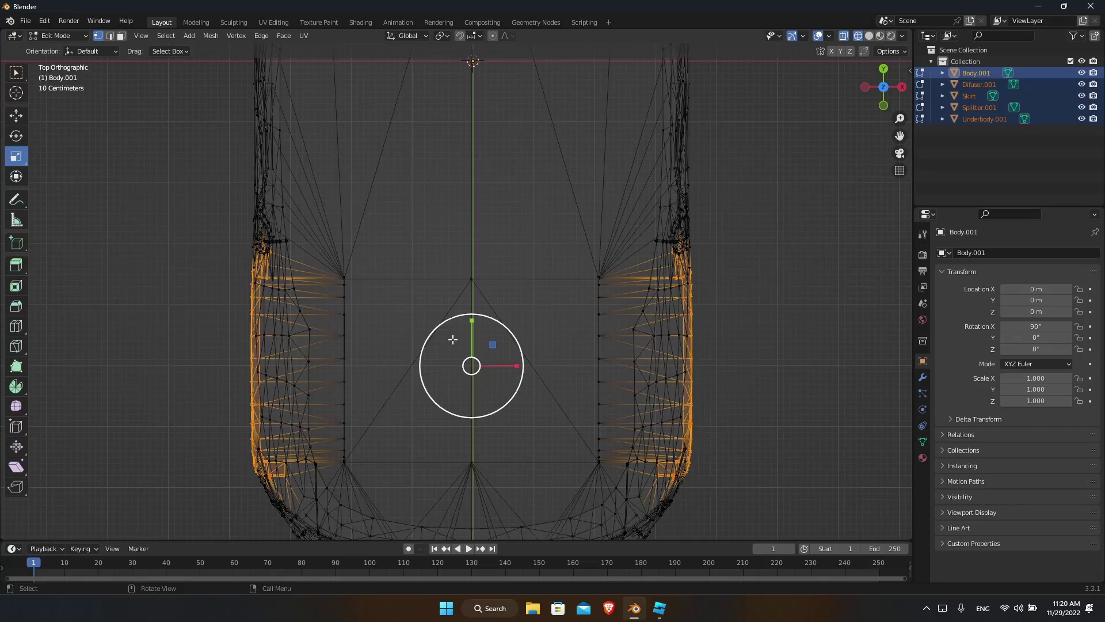
Step: Widen both rear wheel arches in solid shading by scaling the selection along the X axis, and clear the selection
mouse_move(461, 343)
middle_down()
mouse_move(391, 230)
mouse_move(468, 255)
mouse_move(510, 248)
mouse_move(522, 265)
mouse_move(818, 269)
middle_up()
scroll(397, 232, down, 3)
key(alt+z)
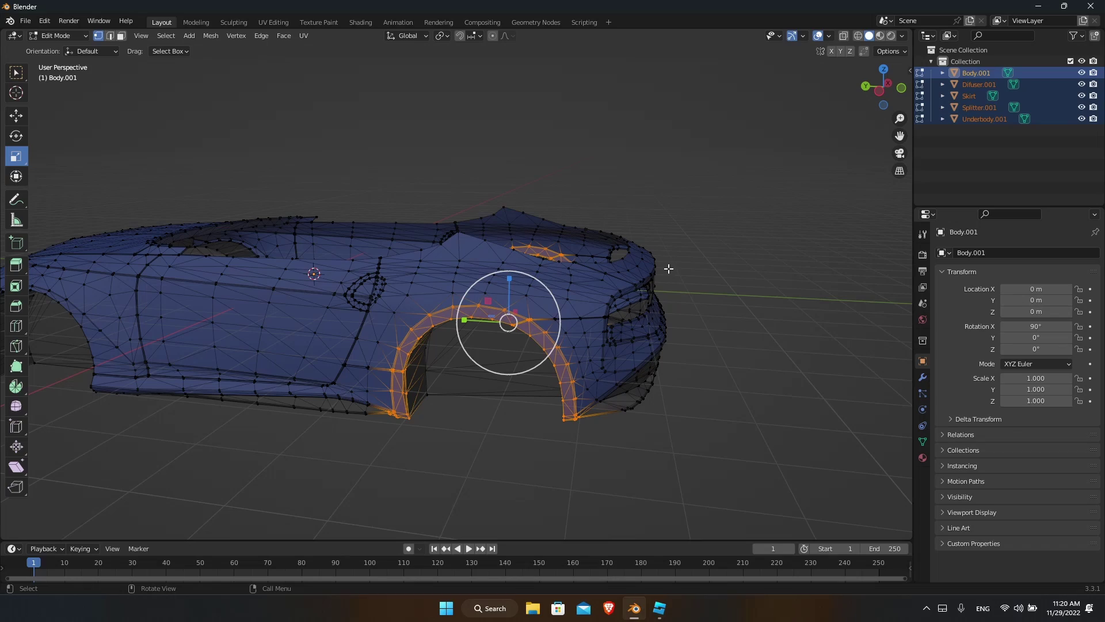
middle_drag(741, 269, 699, 337)
key(s)
key(x)
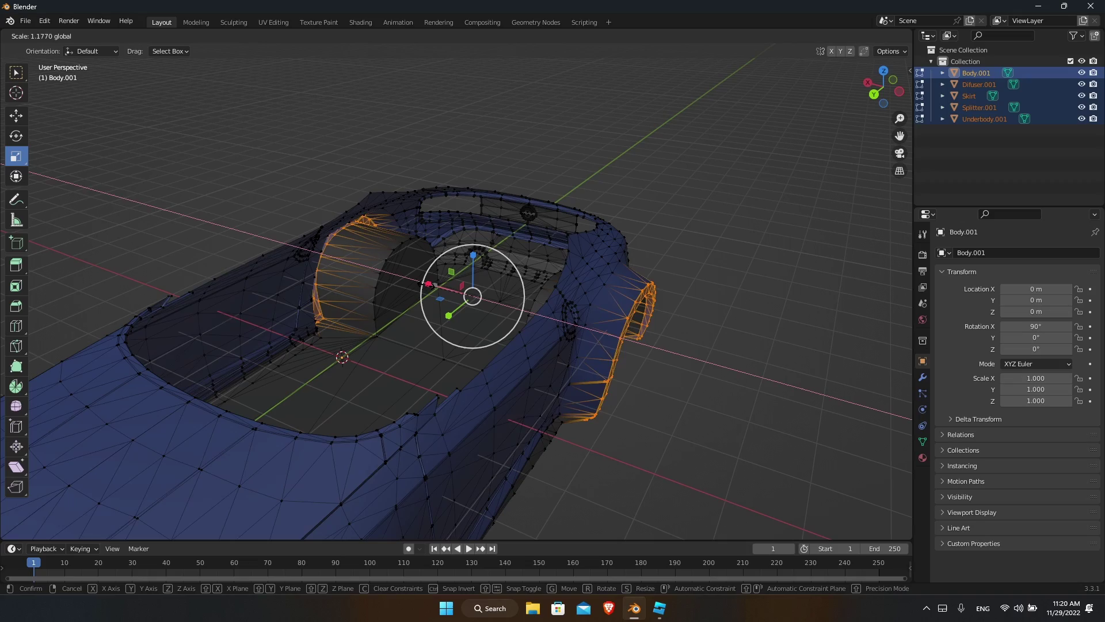
drag(430, 285, 429, 285)
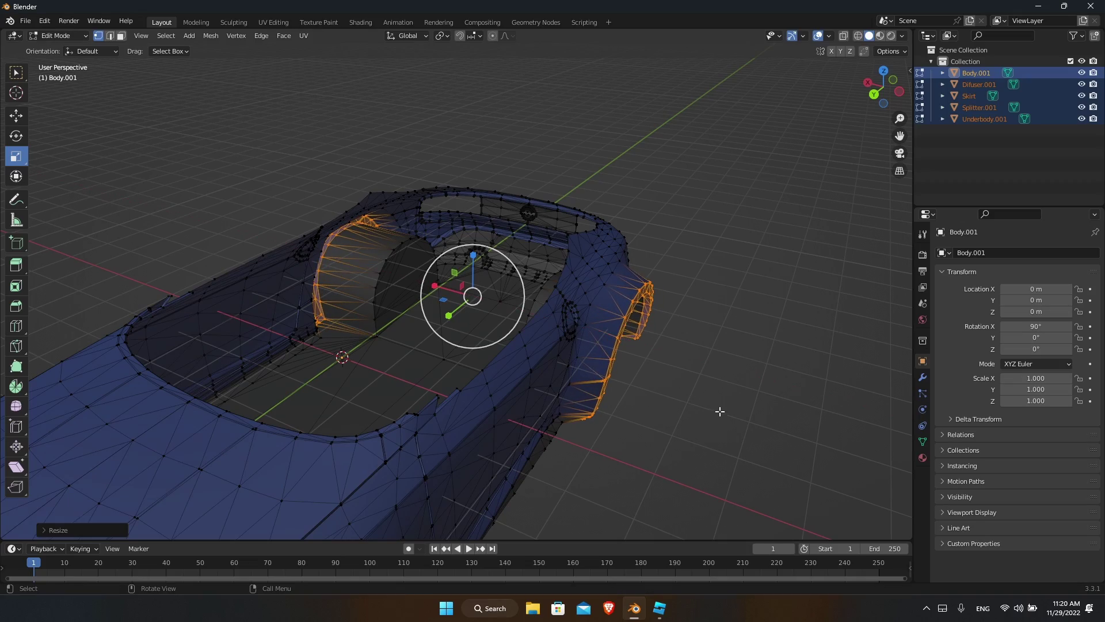
click(720, 411)
Step: Examine the widened rear quarter and its panel seam up close, and the whole body from behind
middle_drag(719, 410, 556, 360)
scroll(568, 380, up, 5)
scroll(580, 373, up, 2)
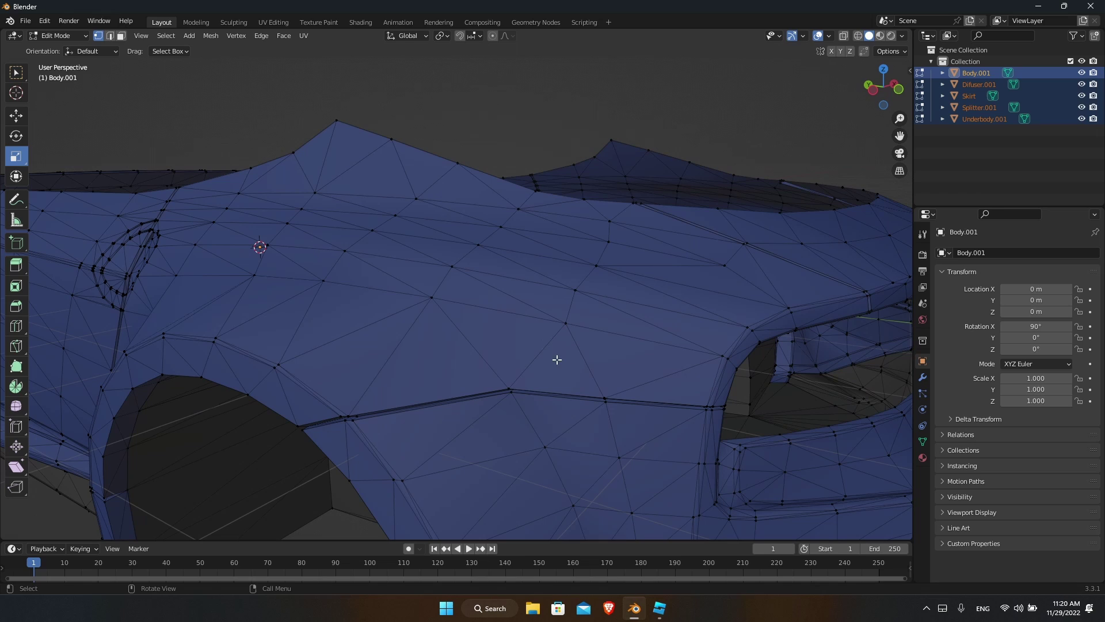
scroll(591, 394, up, 2)
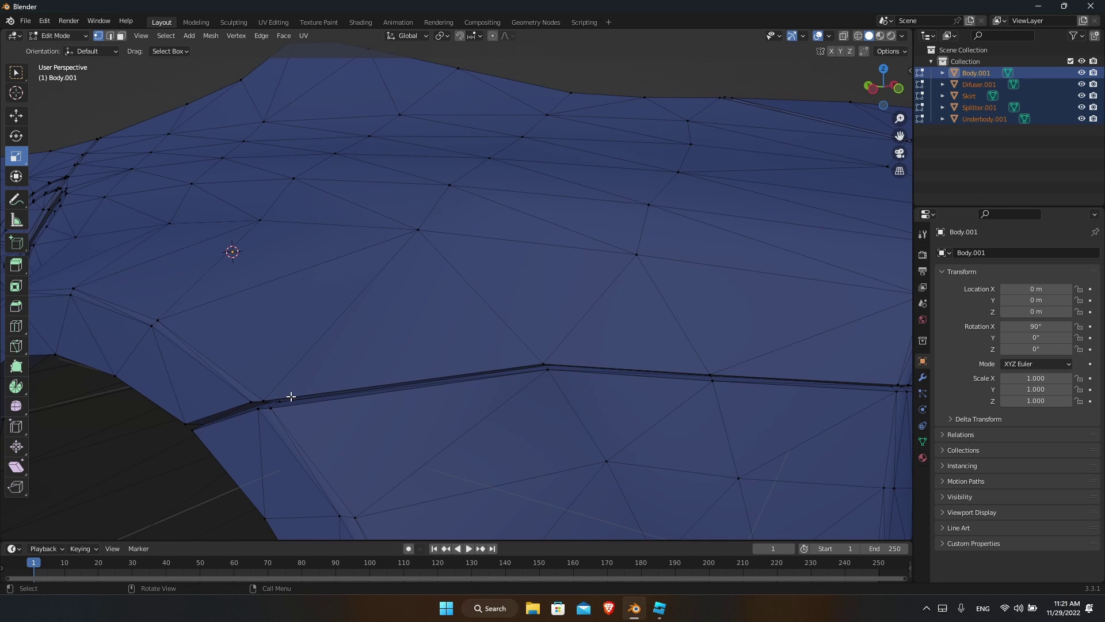
middle_drag(776, 355, 738, 378)
scroll(659, 357, down, 8)
scroll(588, 356, down, 2)
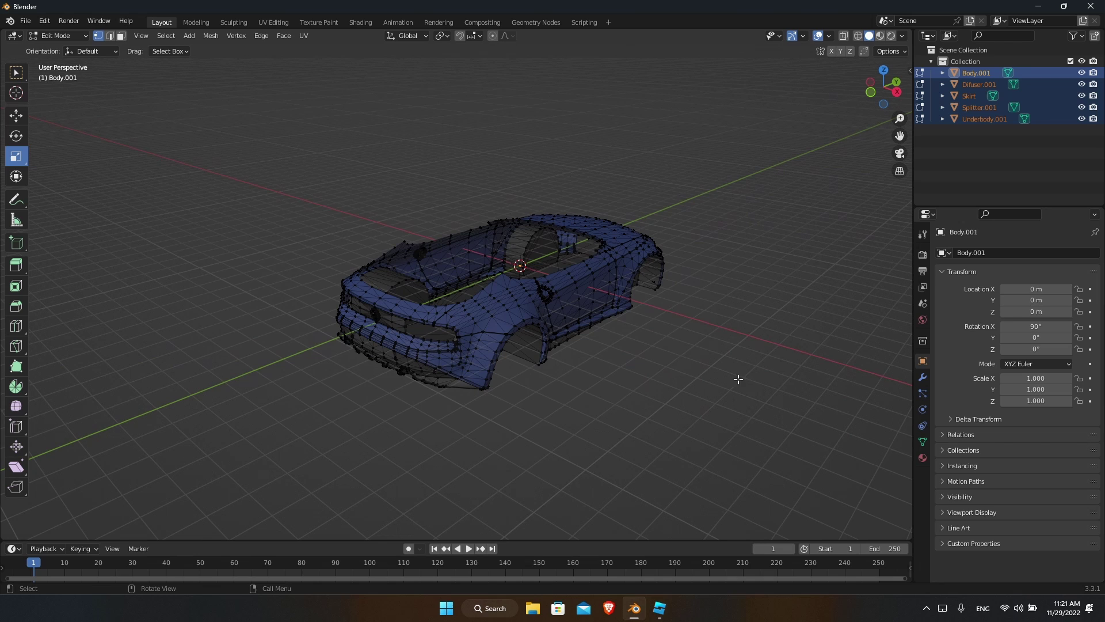
Step: Return to Object Mode and select only the Body.001 mesh
click(936, 187)
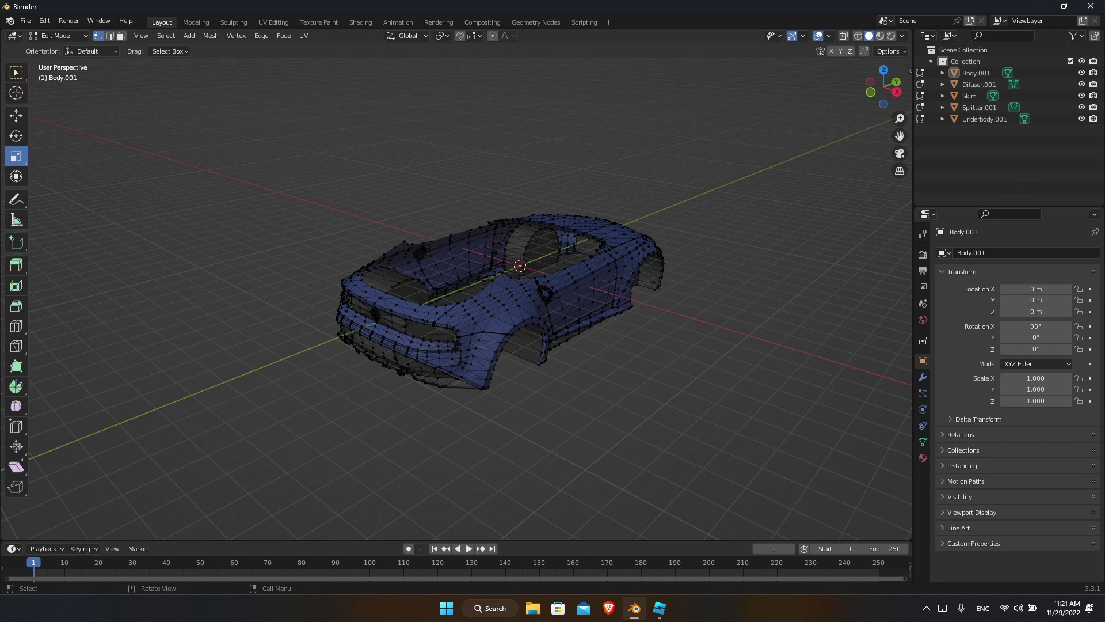
click(57, 40)
click(56, 44)
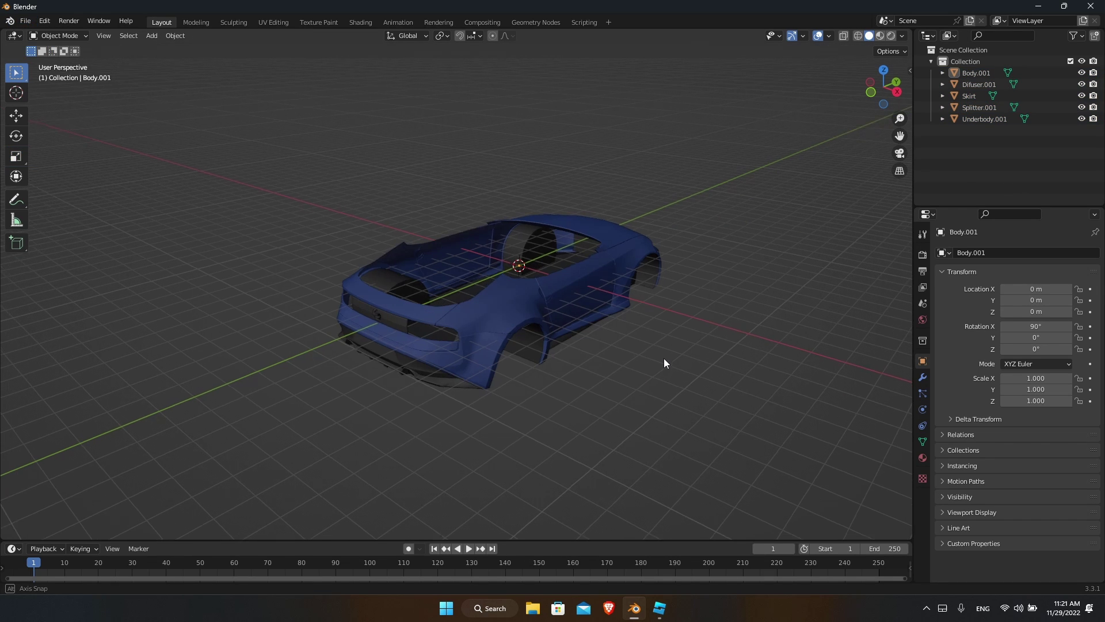
middle_drag(664, 357, 623, 341)
click(571, 297)
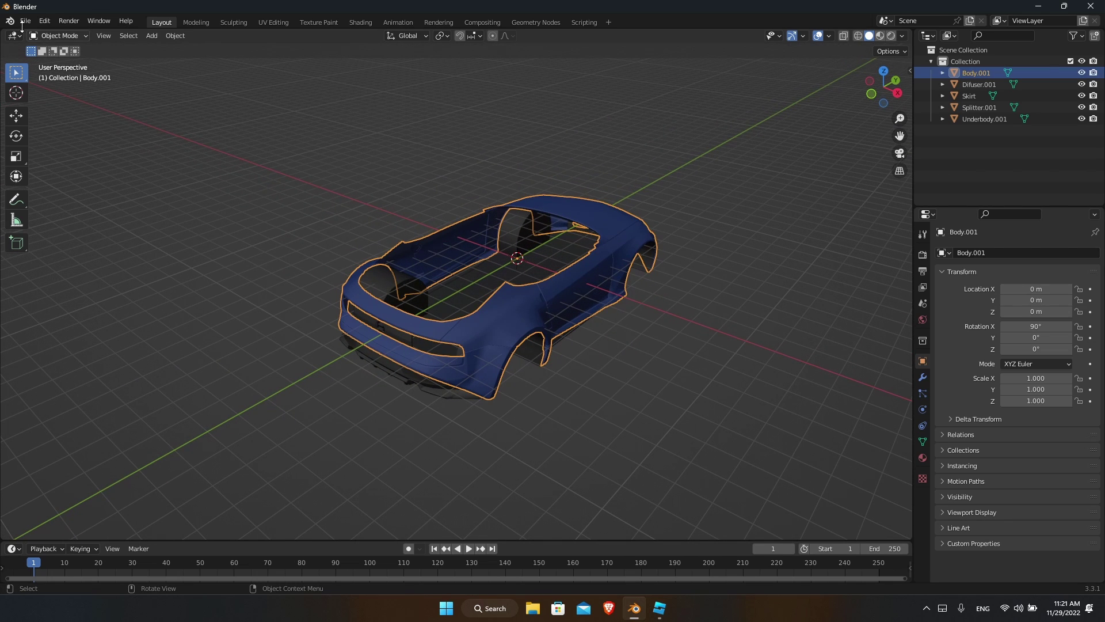
Step: Export only the selected body mesh with the legacy Wavefront OBJ exporter to the Fairlady folder as Body2.obj
click(23, 22)
click(28, 22)
mouse_move(65, 196)
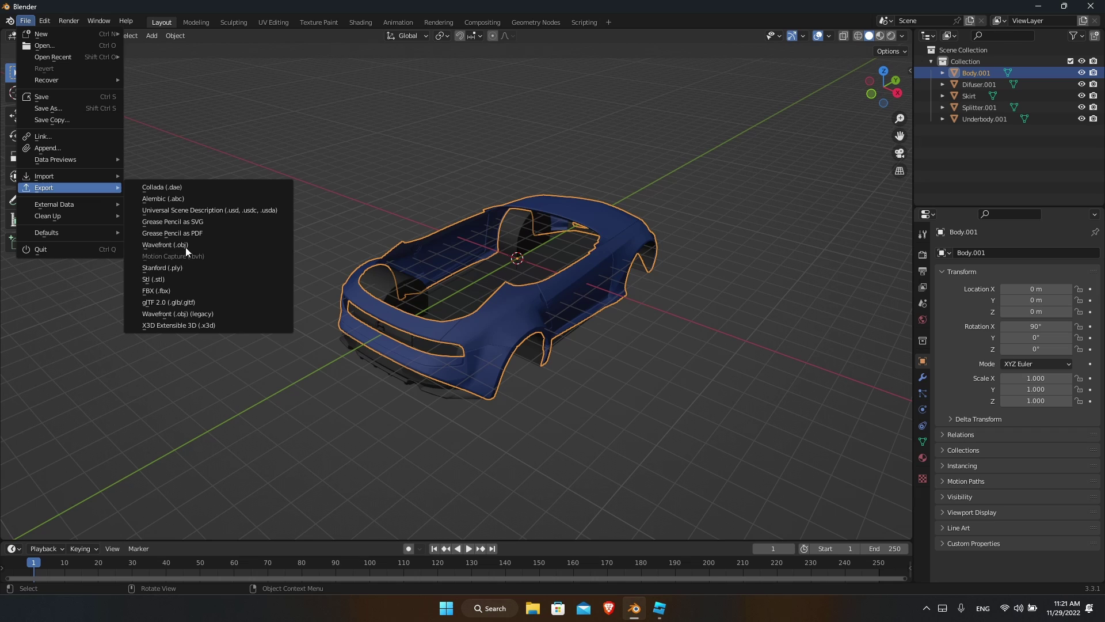
click(205, 312)
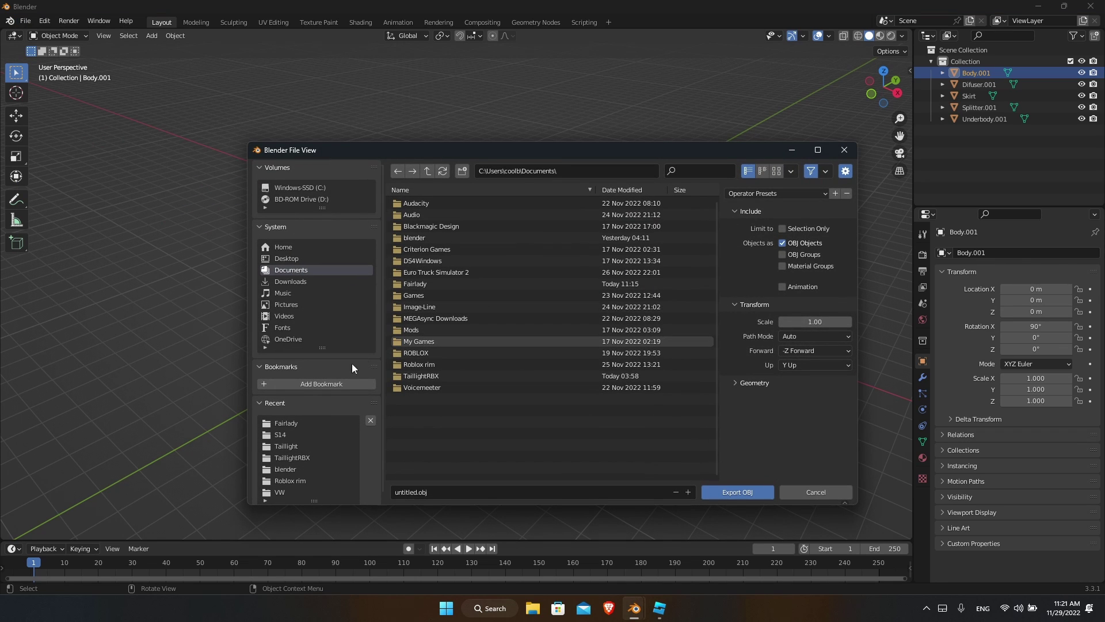
click(277, 426)
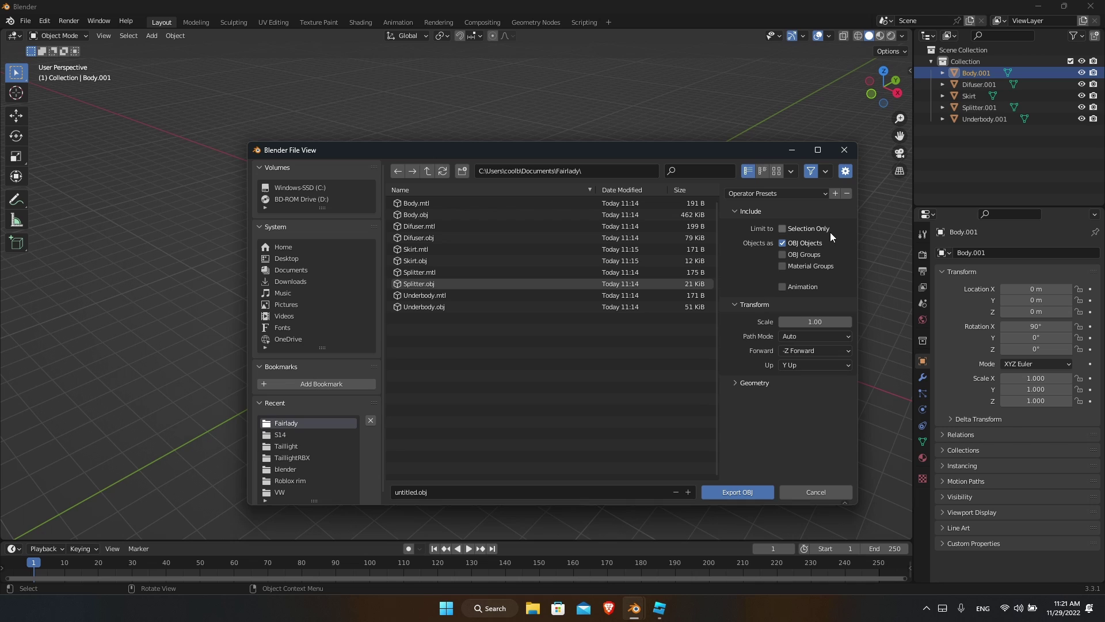
click(782, 228)
click(460, 492)
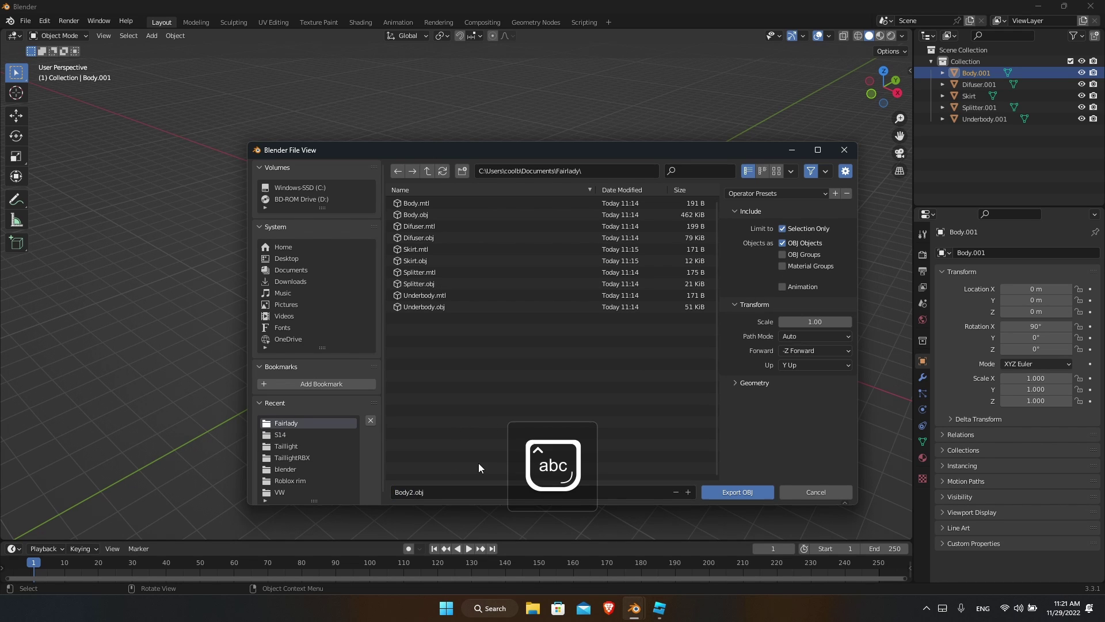
click(750, 492)
Step: Select the Difuser.001 mesh and export it as Difuser2.obj with the legacy Wavefront OBJ exporter
click(965, 86)
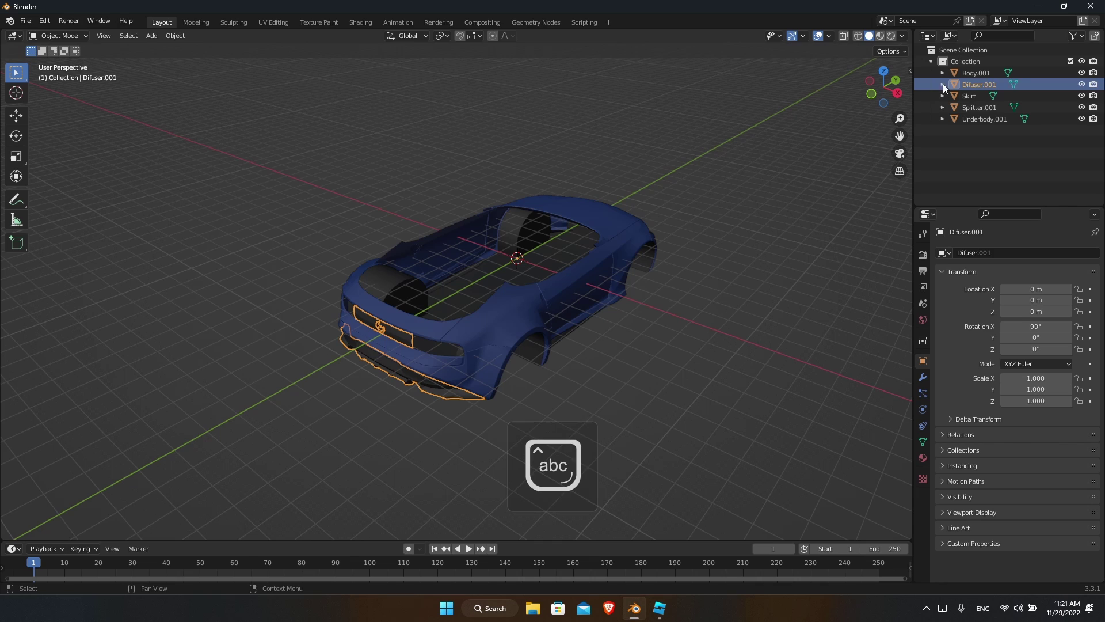
click(26, 21)
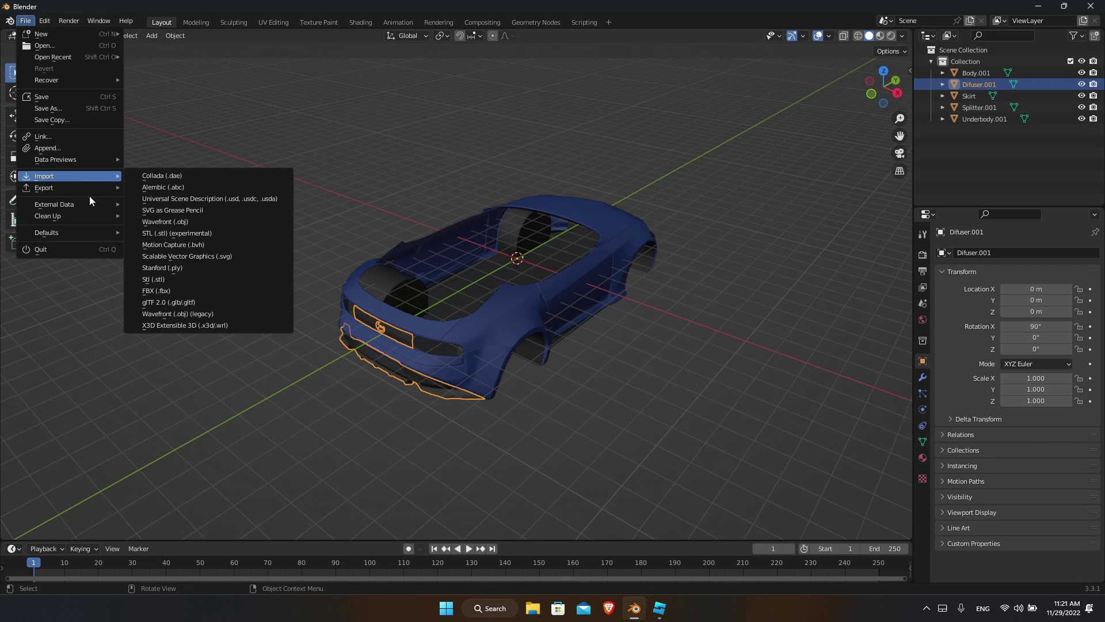
mouse_move(75, 188)
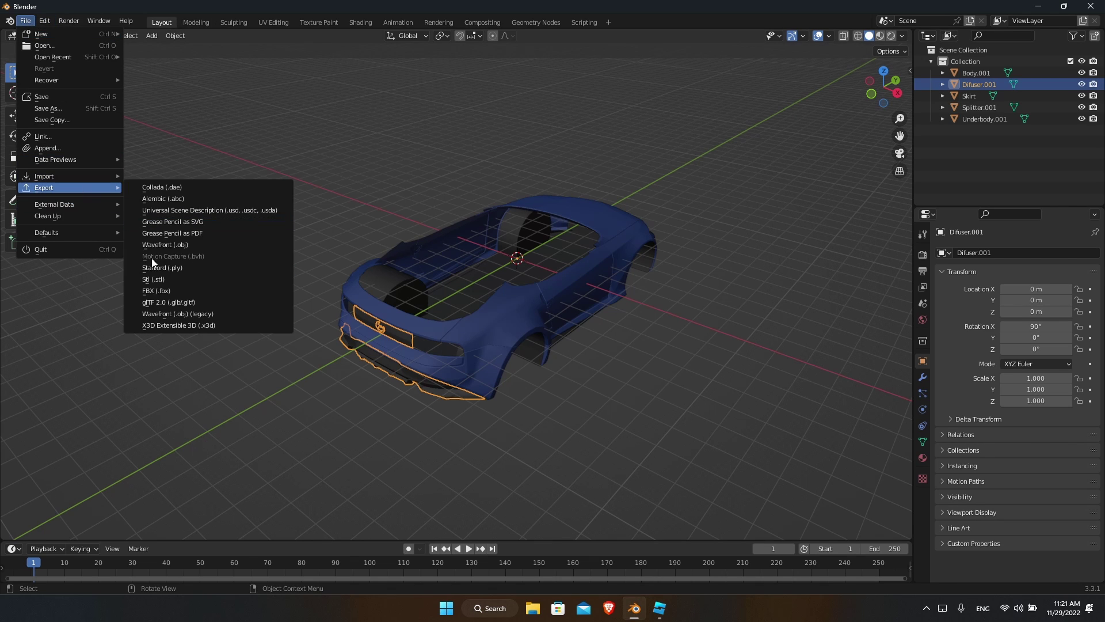
click(173, 313)
click(417, 248)
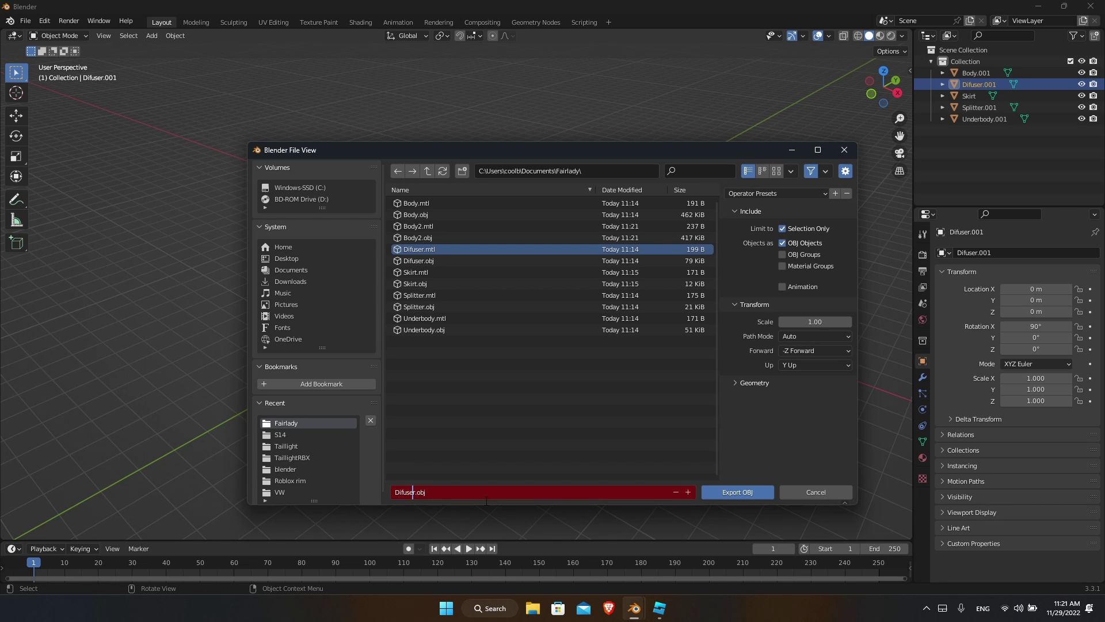
click(740, 491)
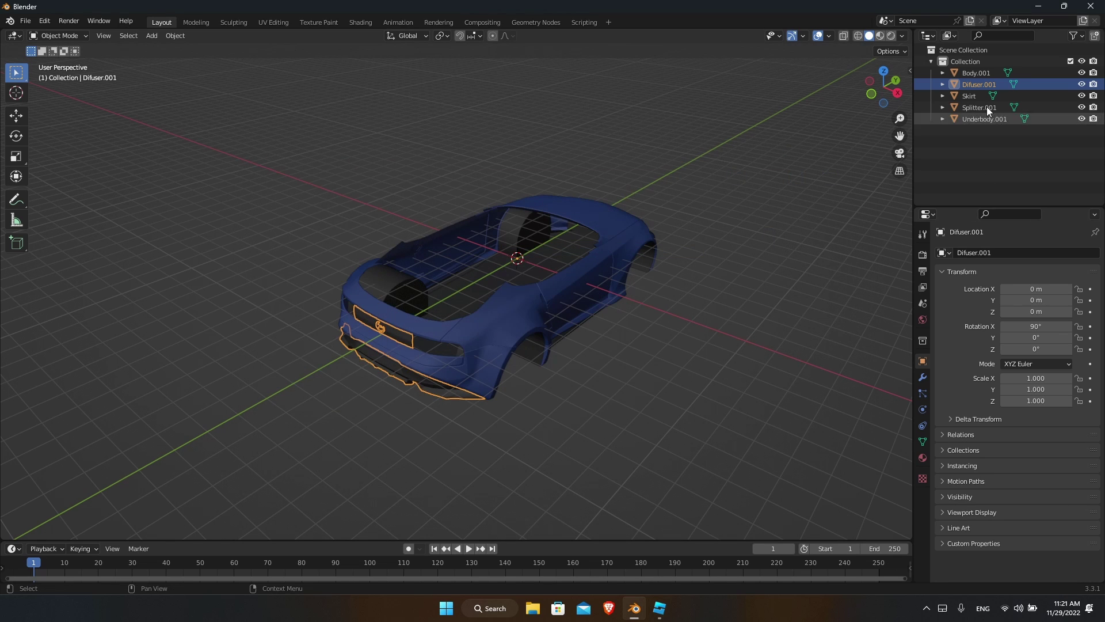
Step: Select the Skirt mesh and export it as Skirt2.obj with the legacy Wavefront OBJ exporter
click(971, 96)
click(25, 21)
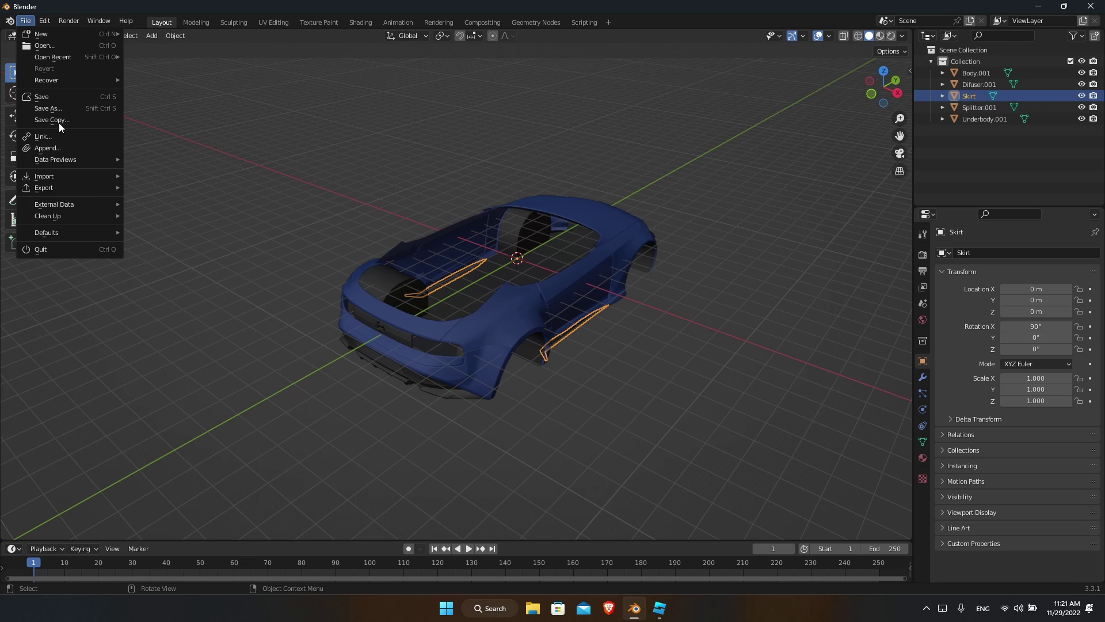
mouse_move(85, 188)
click(184, 315)
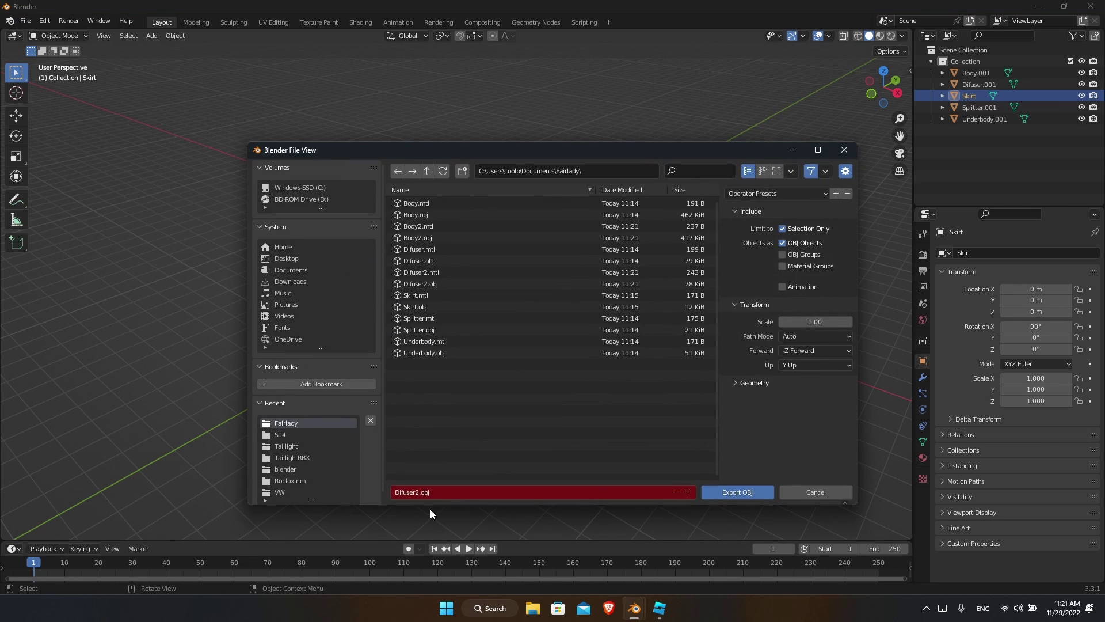
key(Caps_Lock)
text(Skirt)
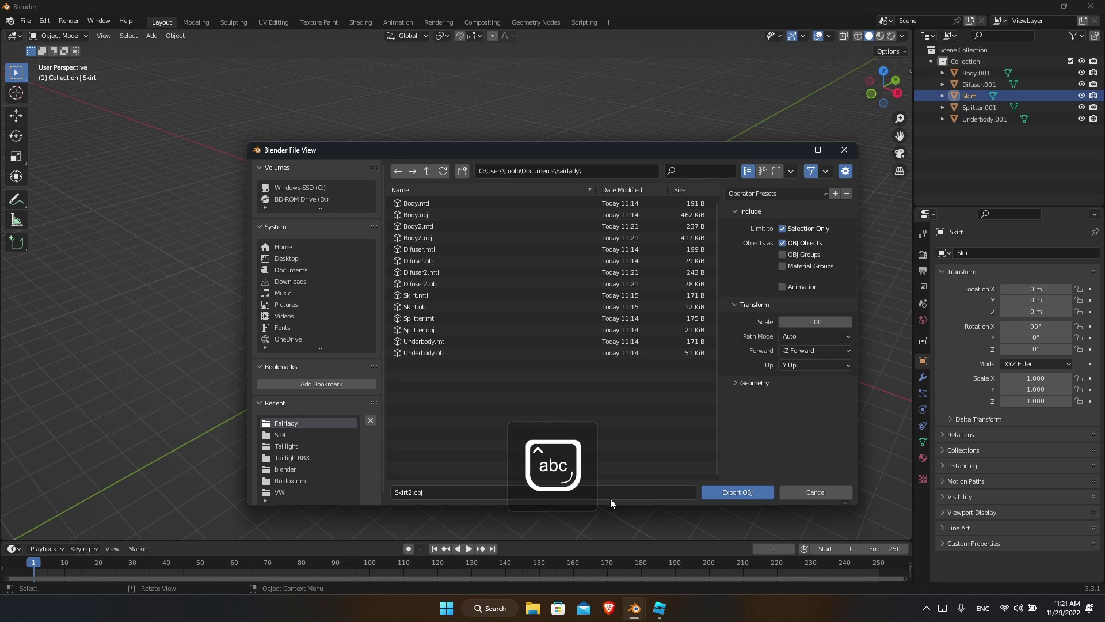
click(740, 492)
Step: Select the Splitter.001 mesh and export it as Splitter2.obj with the legacy Wavefront OBJ exporter
click(961, 107)
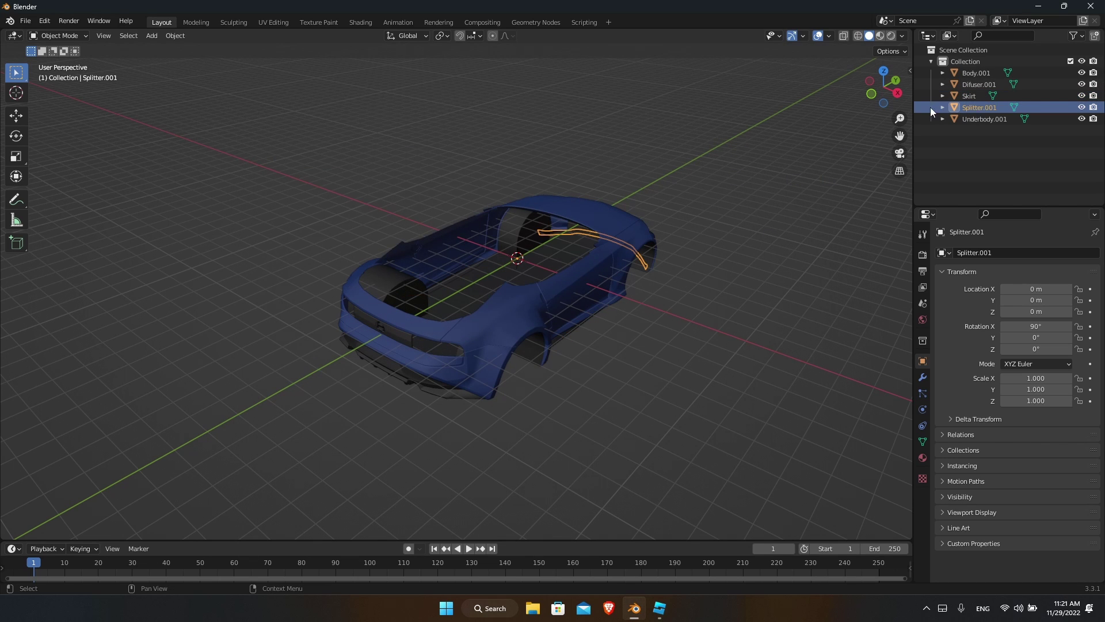
click(26, 21)
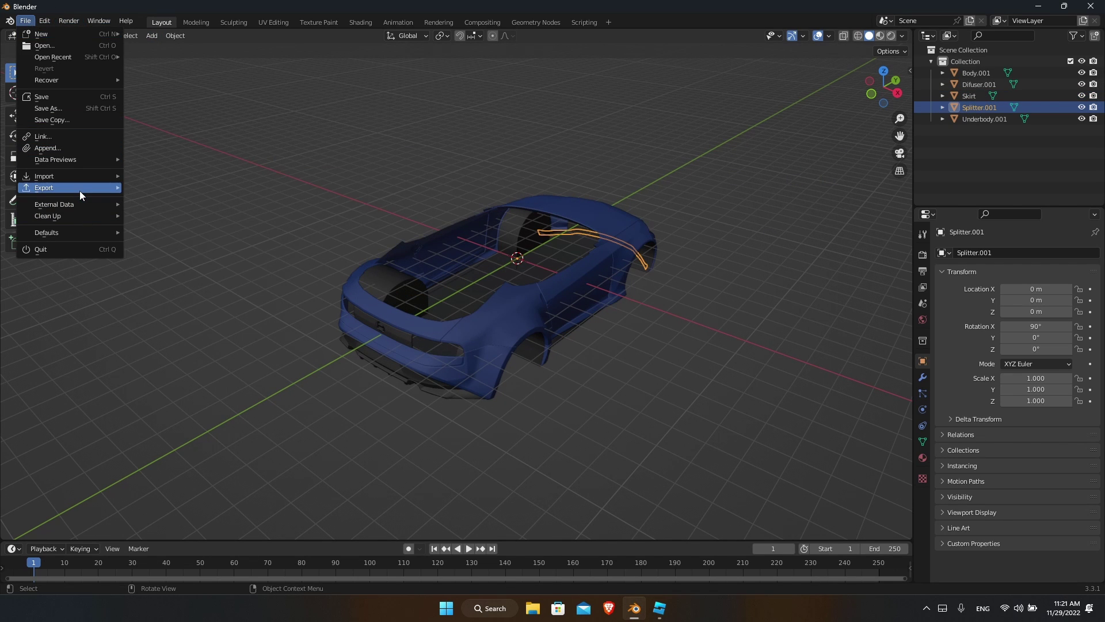
mouse_move(80, 191)
click(276, 314)
click(478, 492)
text(Splitter2.obj)
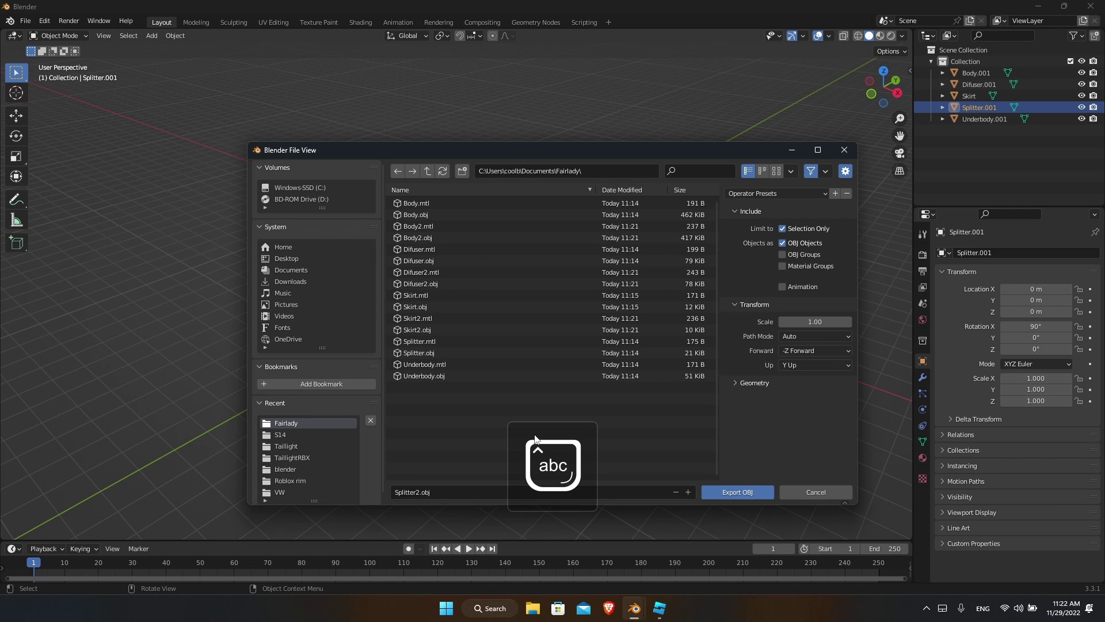
key(Return)
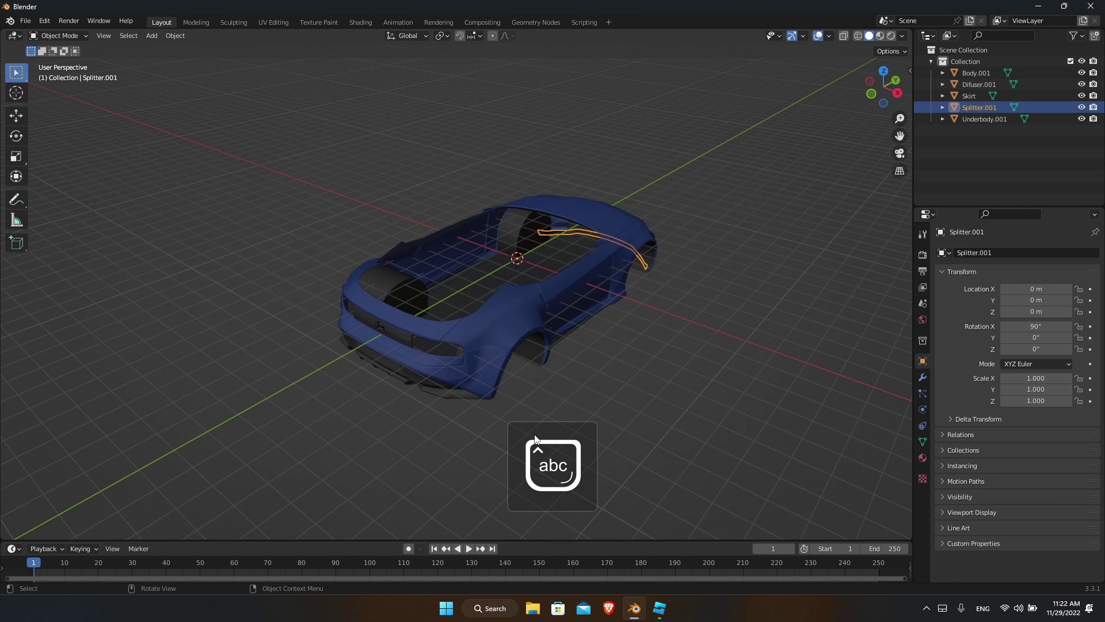
Step: Select the Underbody.001 mesh and export it as Underbody2.obj with the legacy Wavefront OBJ exporter
click(965, 117)
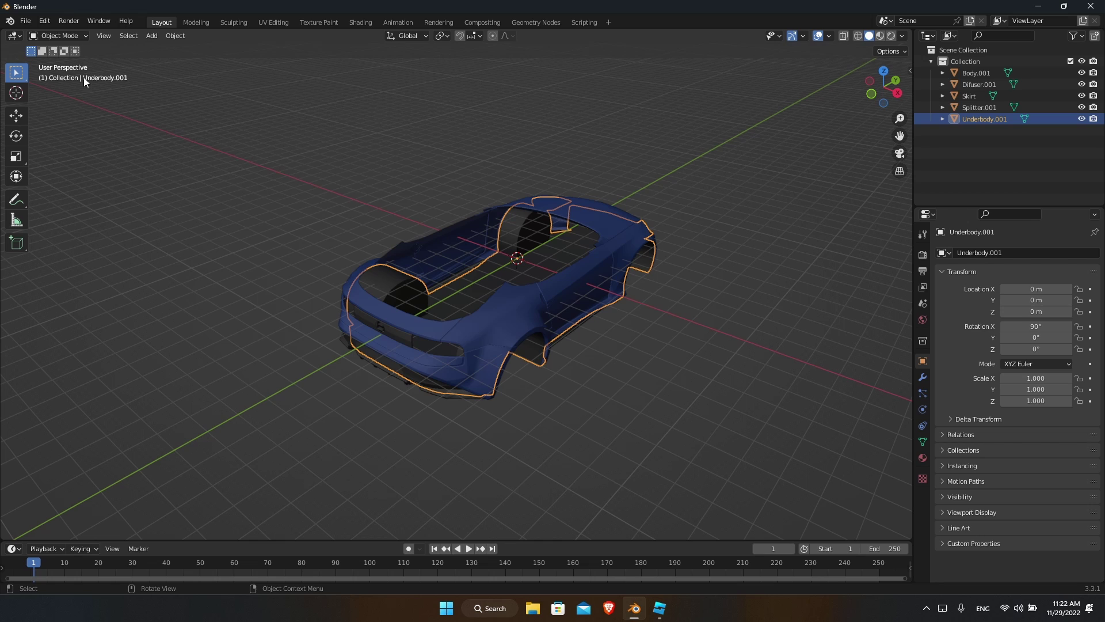
click(26, 22)
mouse_move(54, 188)
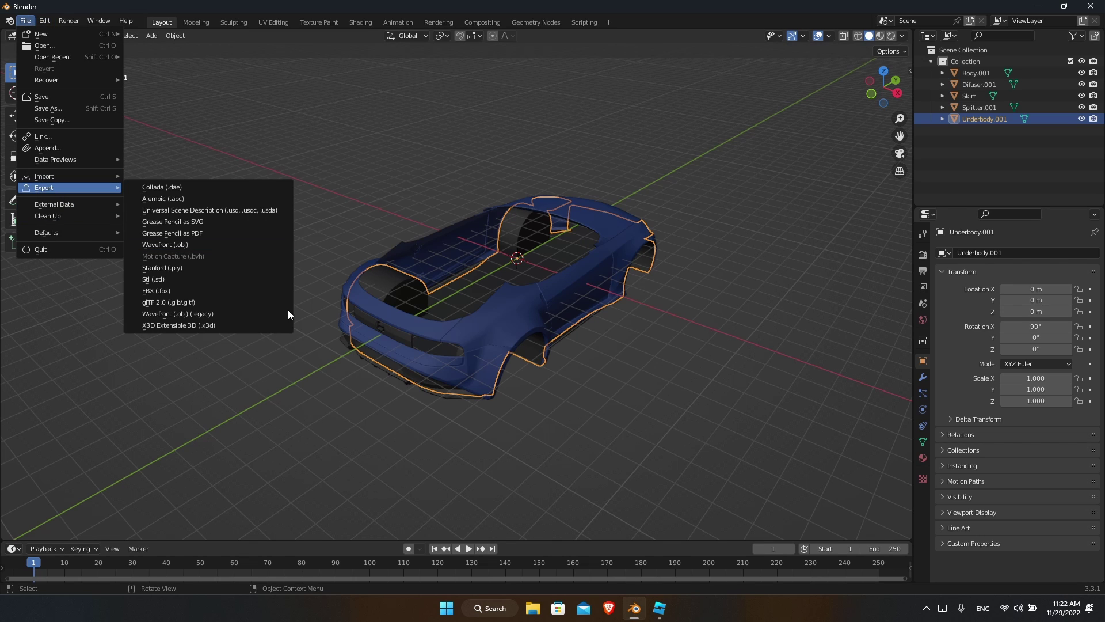
click(238, 316)
click(496, 492)
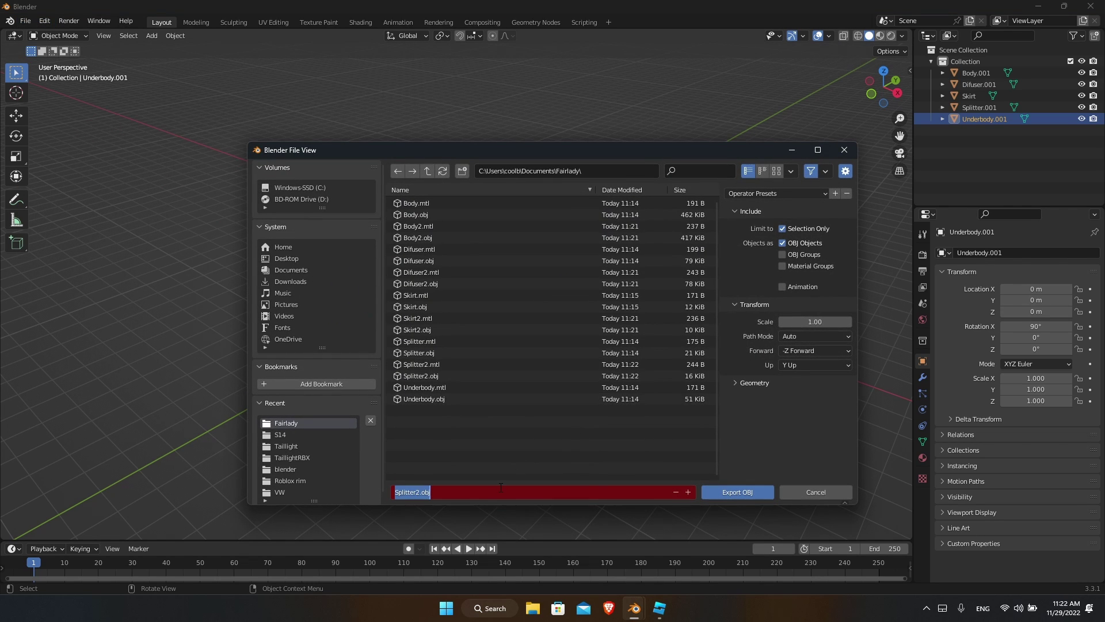
key(Caps_Lock)
text(Underbody)
key(Return)
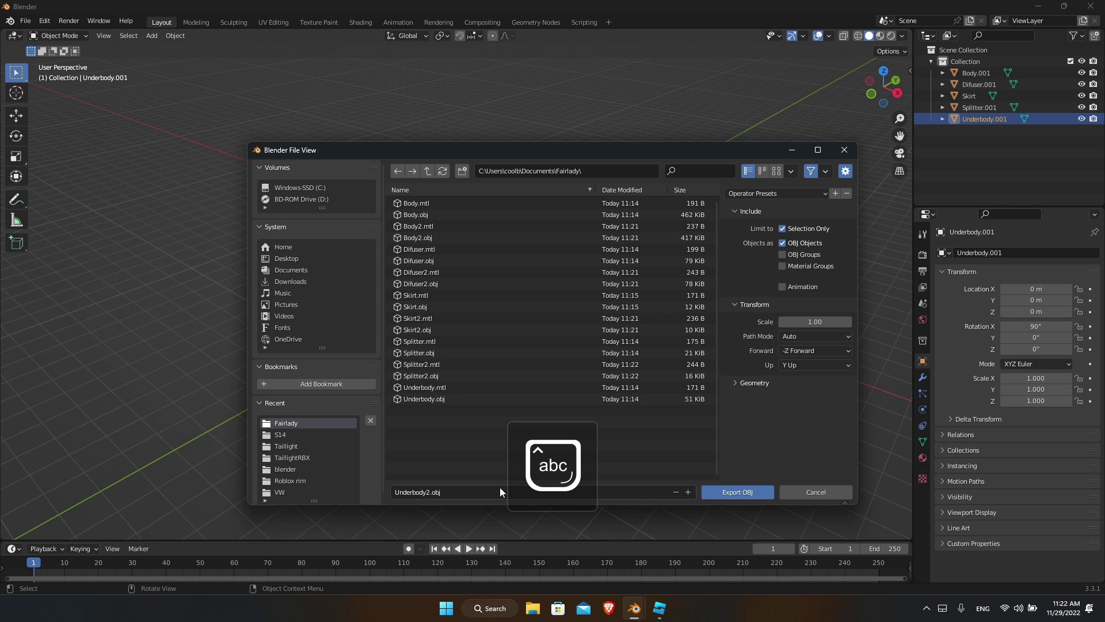
click(737, 492)
scroll(678, 403, down, 2)
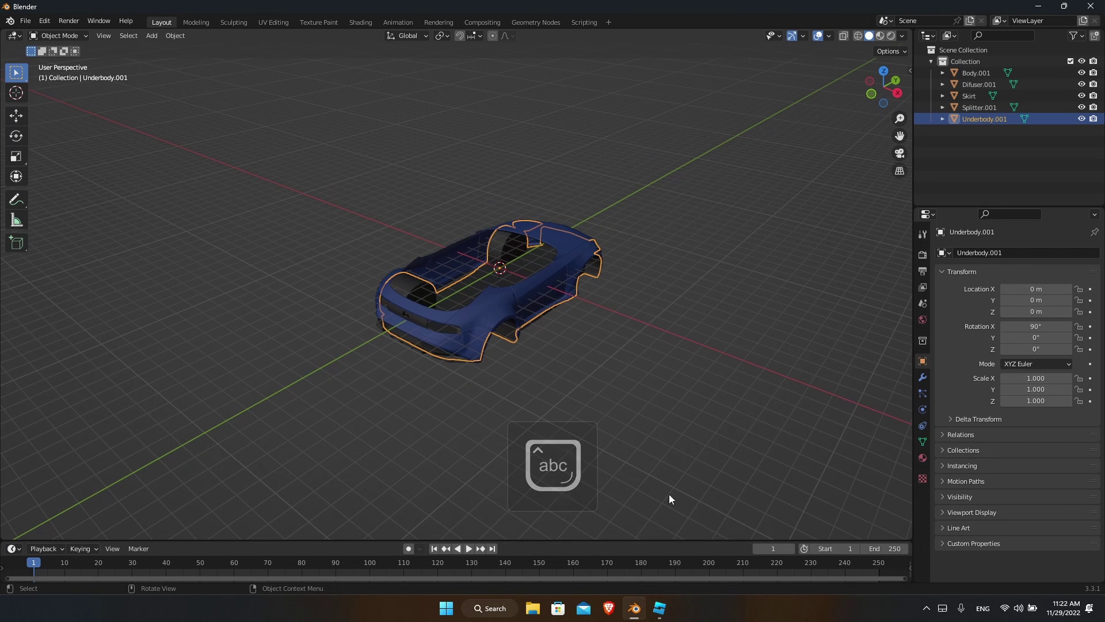
Step: Switch to Roblox Studio and select the car's body paint 1 mesh part
click(657, 618)
scroll(680, 388, down, 5)
click(668, 401)
right_drag(667, 401, 573, 375)
scroll(668, 401, up, 2)
key(d)
key(w)
click(573, 378)
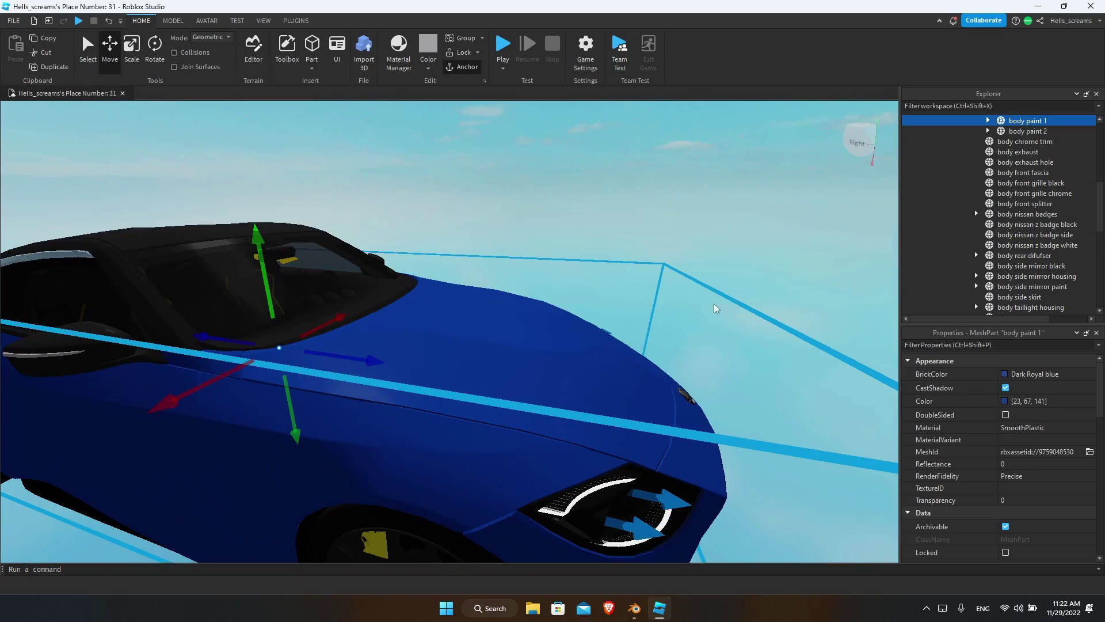
Step: Replace the MeshId of body paint 1 with Body2.obj from the Fairlady folder, declining to move it to the file's location
click(1090, 452)
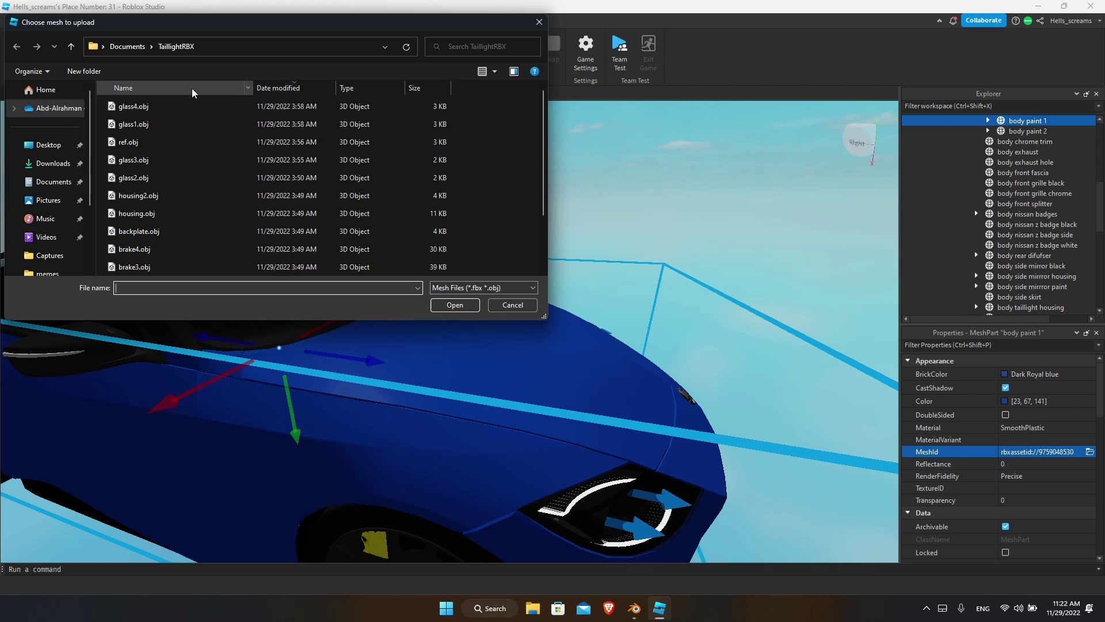
click(55, 182)
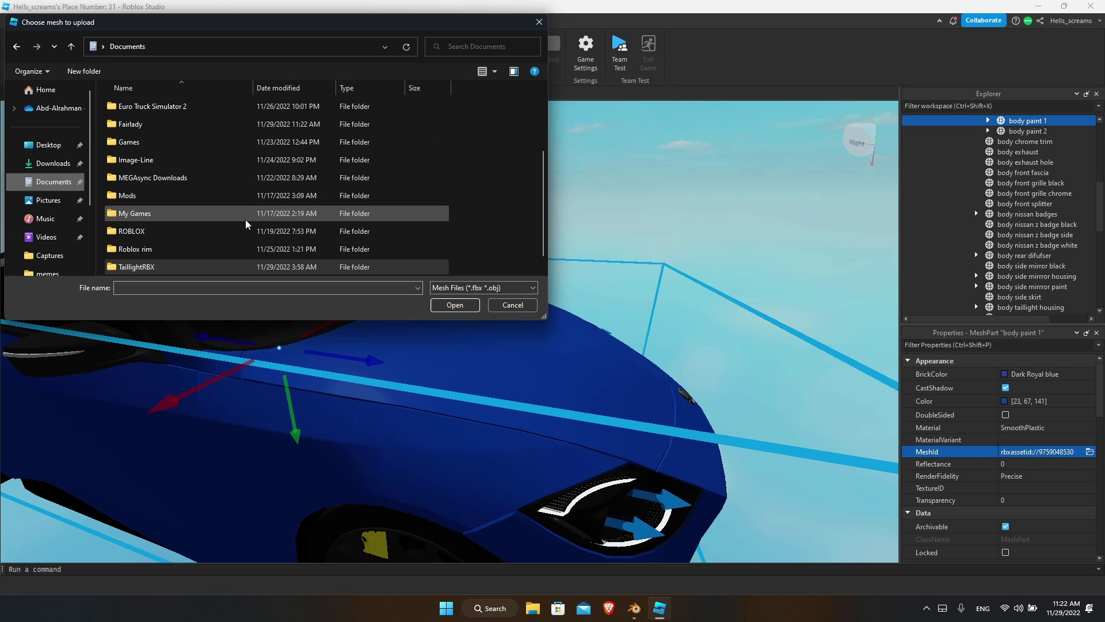
scroll(192, 224, up, 2)
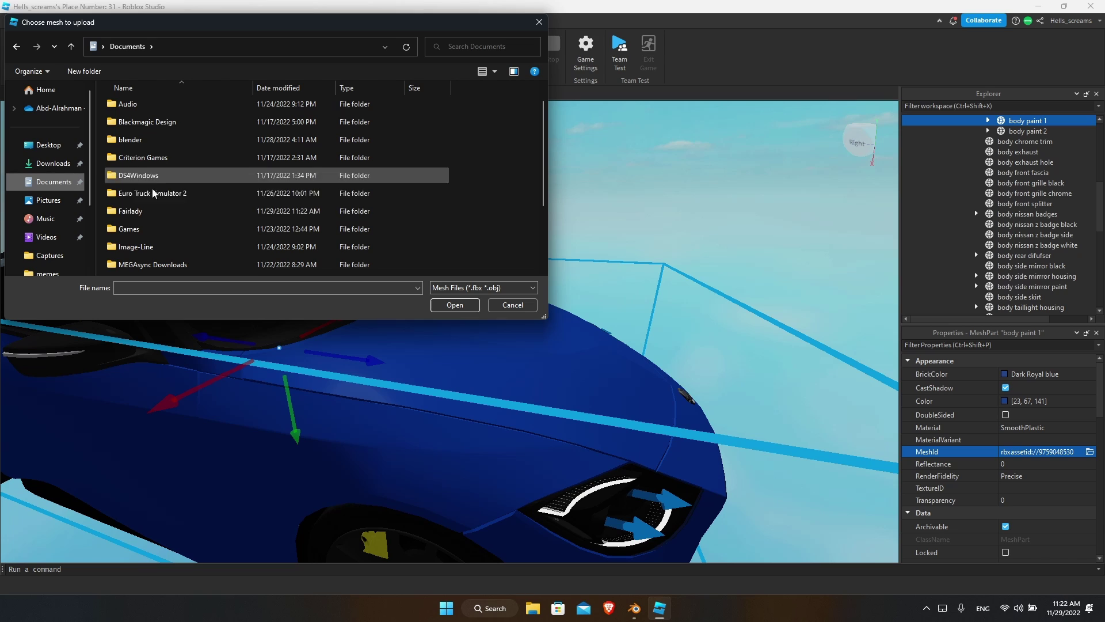
double_click(136, 214)
double_click(167, 124)
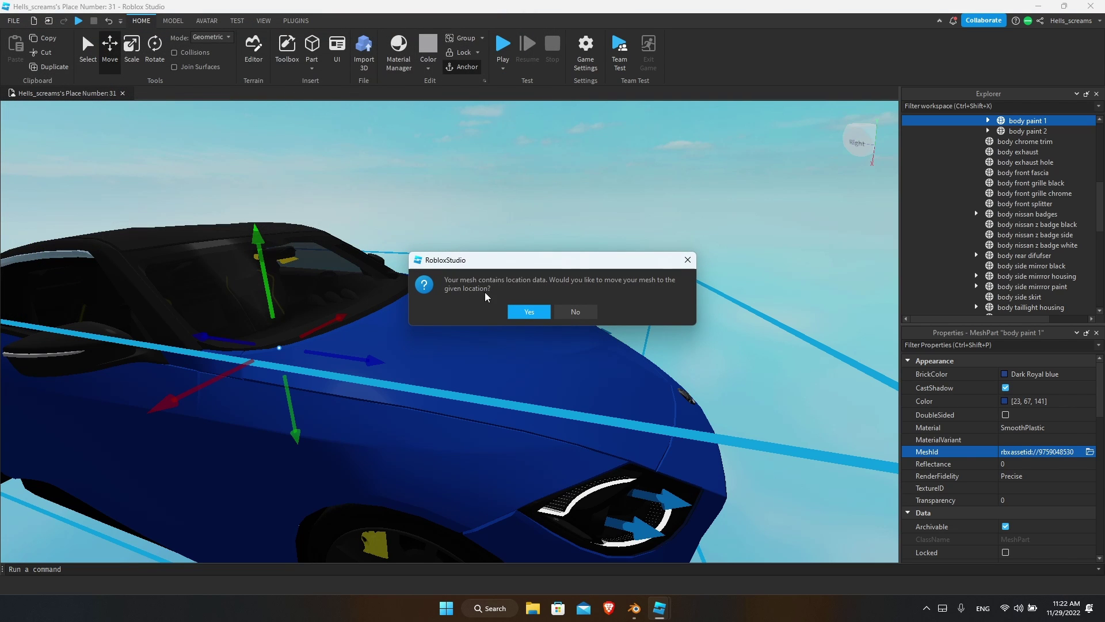
click(581, 315)
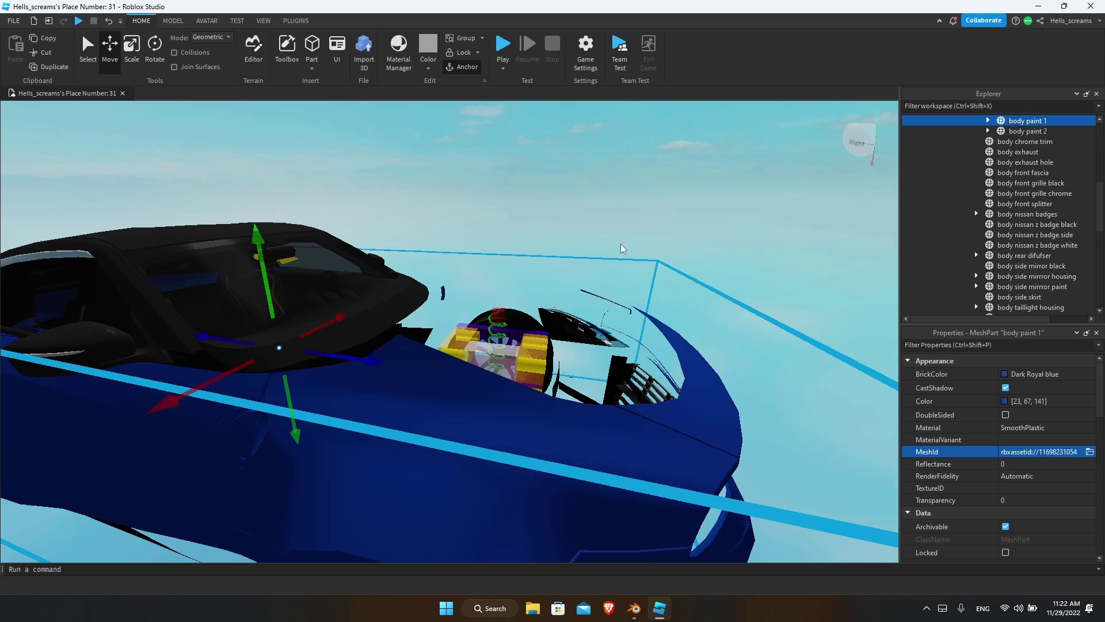
Step: Examine how the replaced body mesh sits against the headlights, grille and front wheels, and clear the selection
scroll(621, 244, down, 3)
right_drag(621, 244, 620, 242)
scroll(621, 243, up, 4)
scroll(620, 242, down, 10)
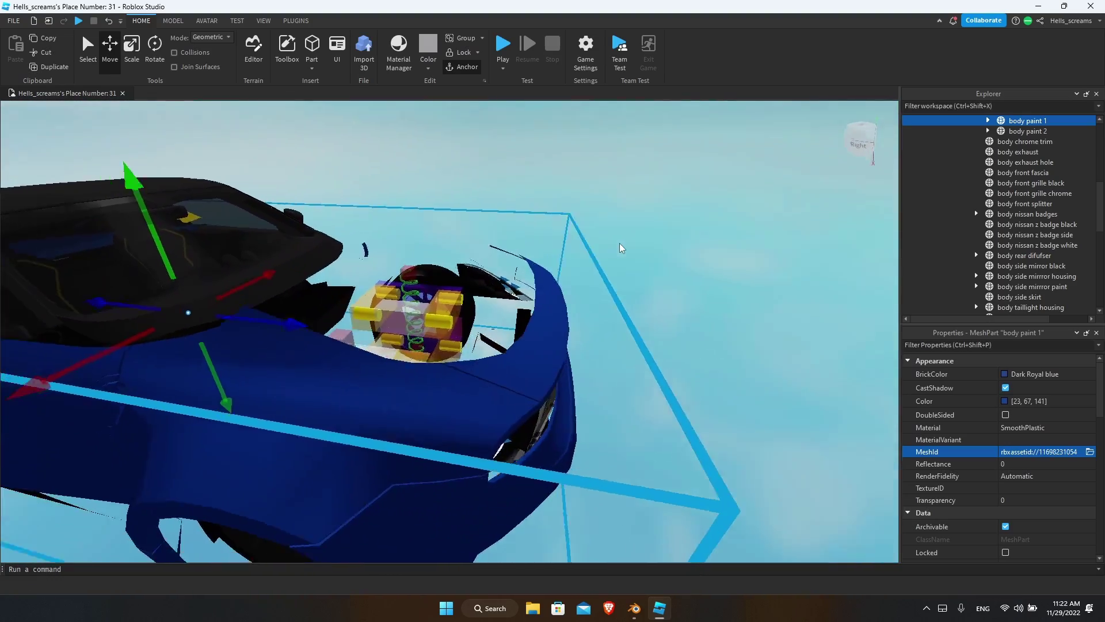
scroll(620, 242, down, 8)
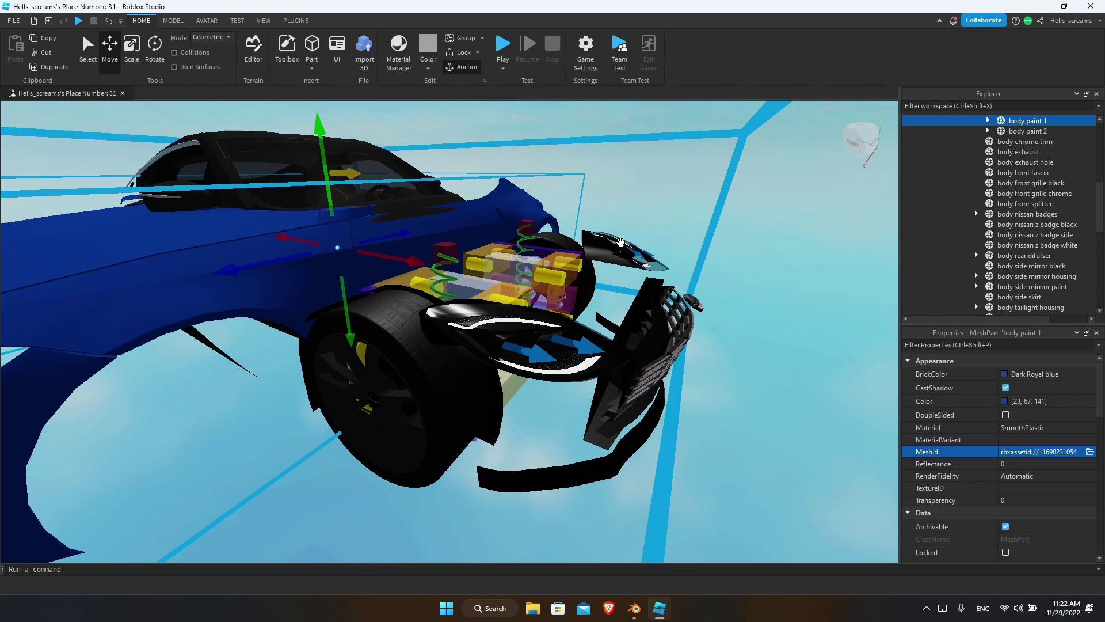
click(696, 220)
Step: Select the body side skirt part and replace its mesh with Skirt2.obj, declining to move it to the file's location
key(d)
right_drag(696, 219, 684, 242)
key(w)
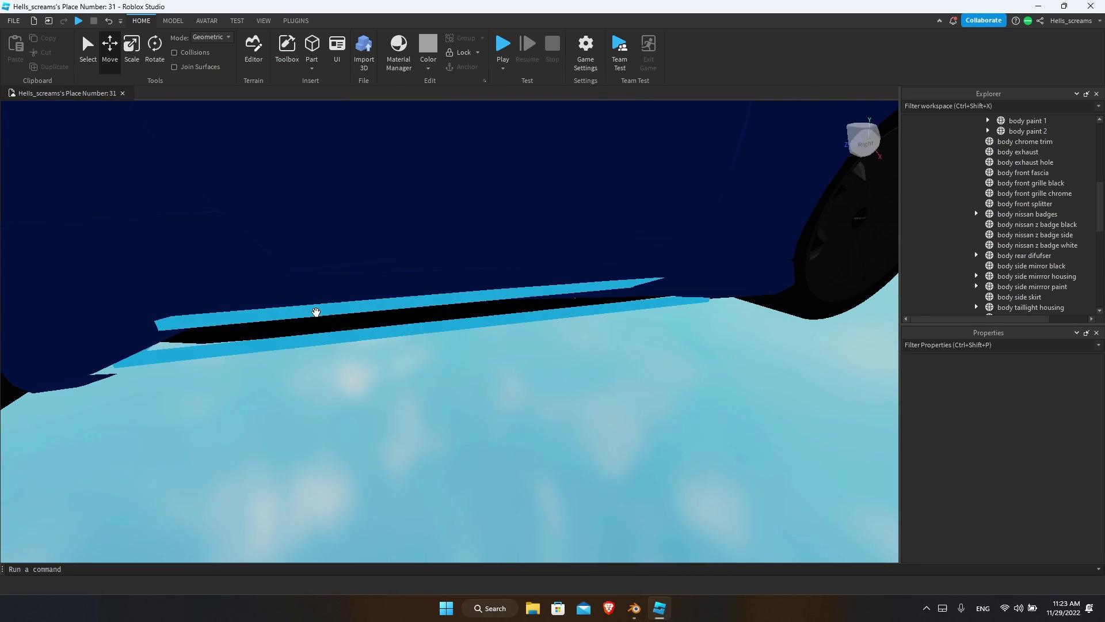
click(316, 311)
click(1089, 451)
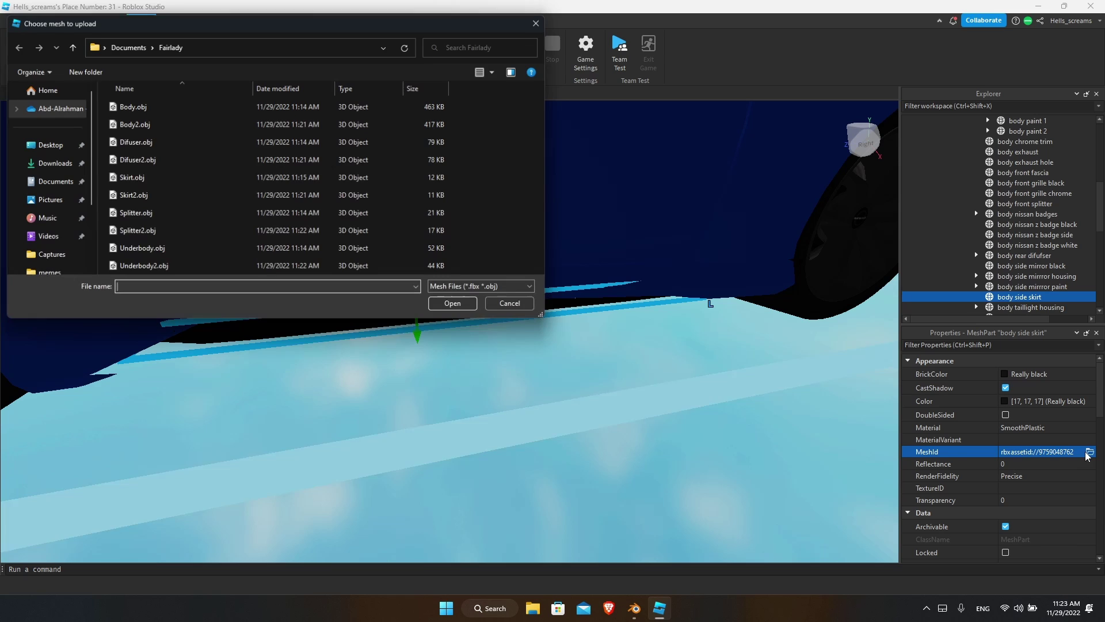
double_click(213, 195)
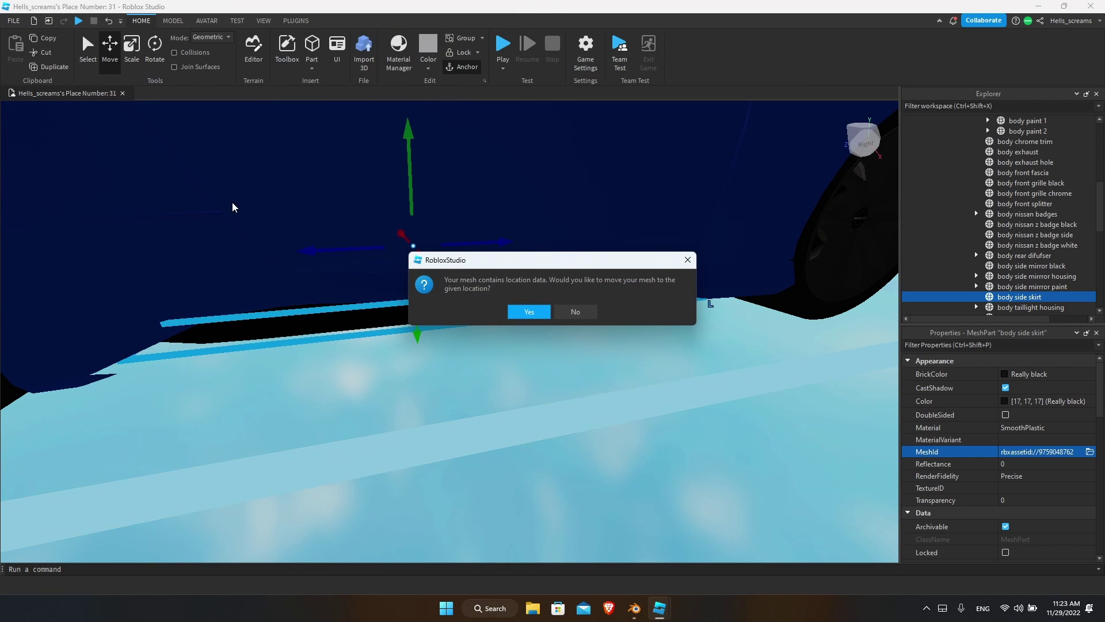
click(572, 311)
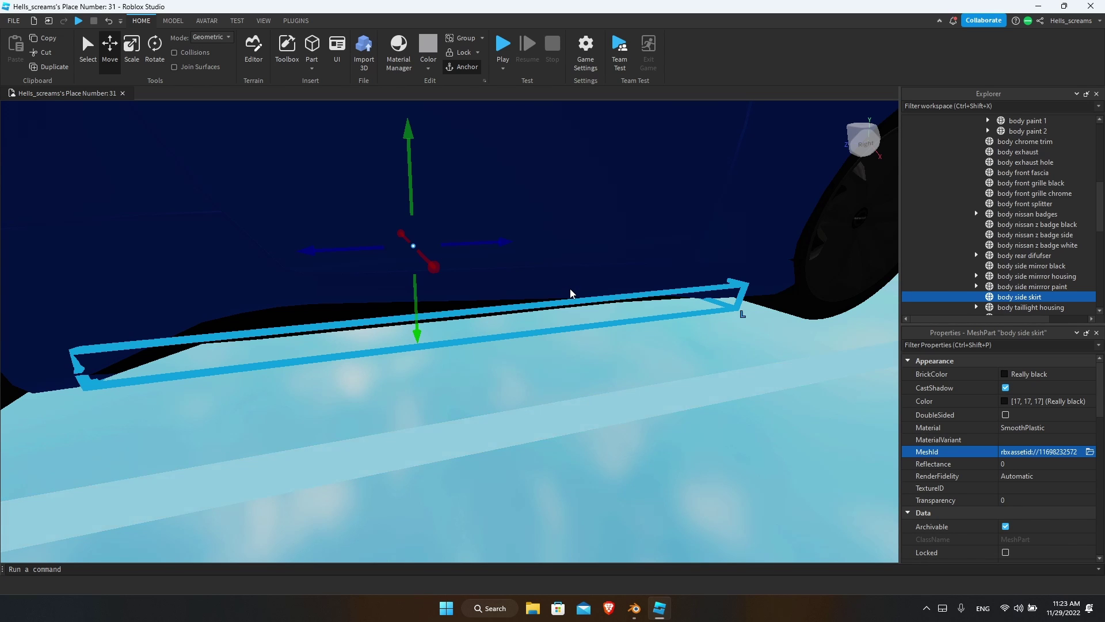
Step: Replace the mesh of the body rear diffuser part with Difuser2.obj from the Fairlady folder, keeping the part in its place
click(553, 371)
key(a)
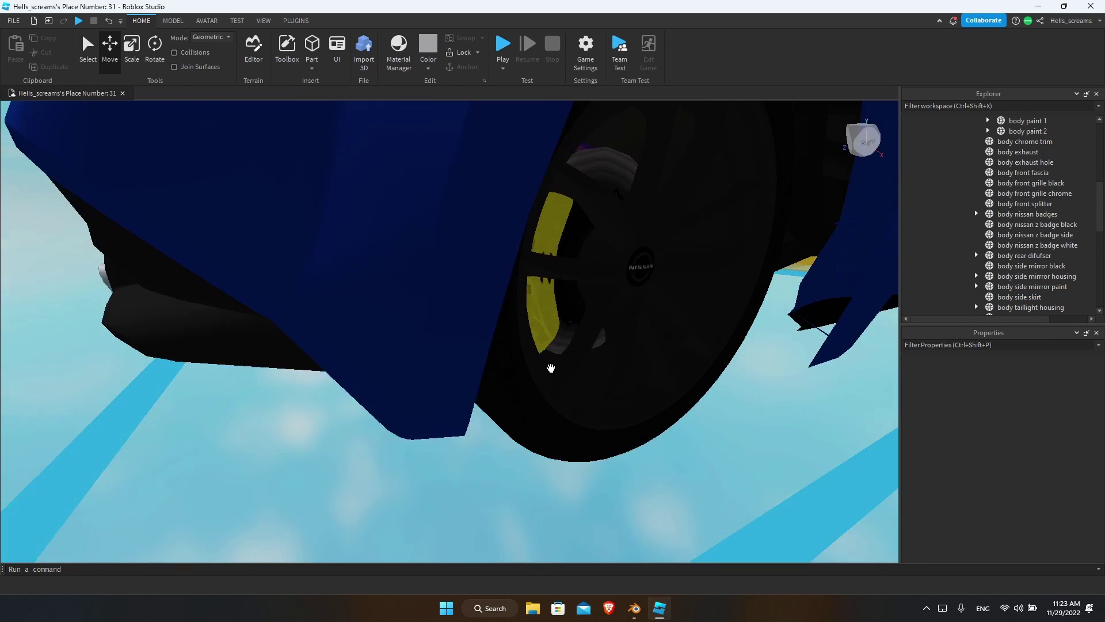
right_drag(550, 368, 551, 368)
key(s)
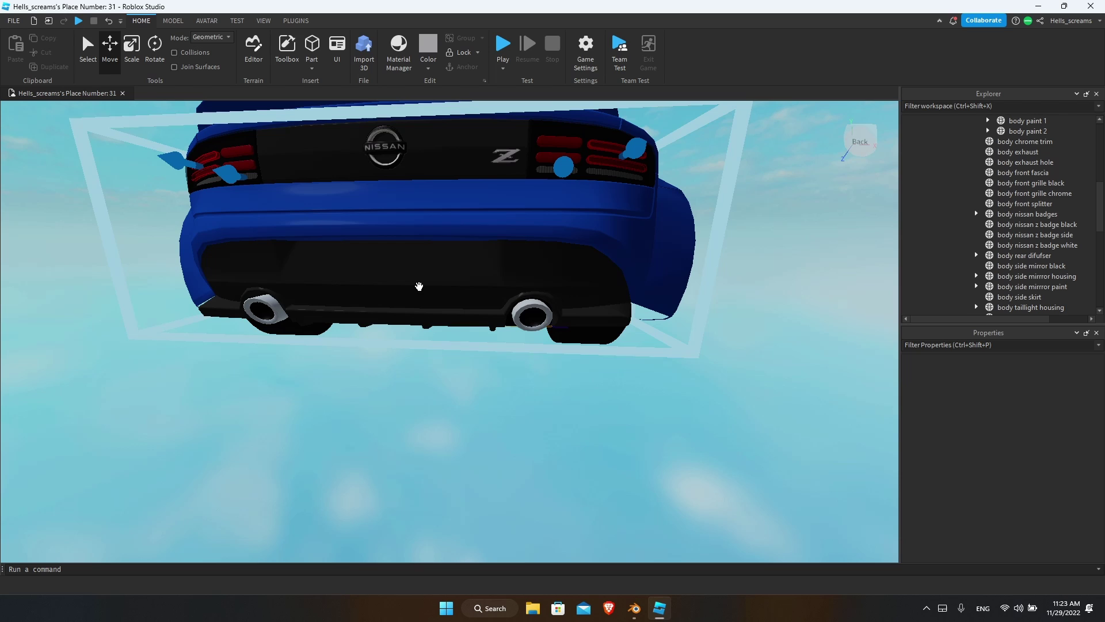
click(419, 286)
click(1087, 454)
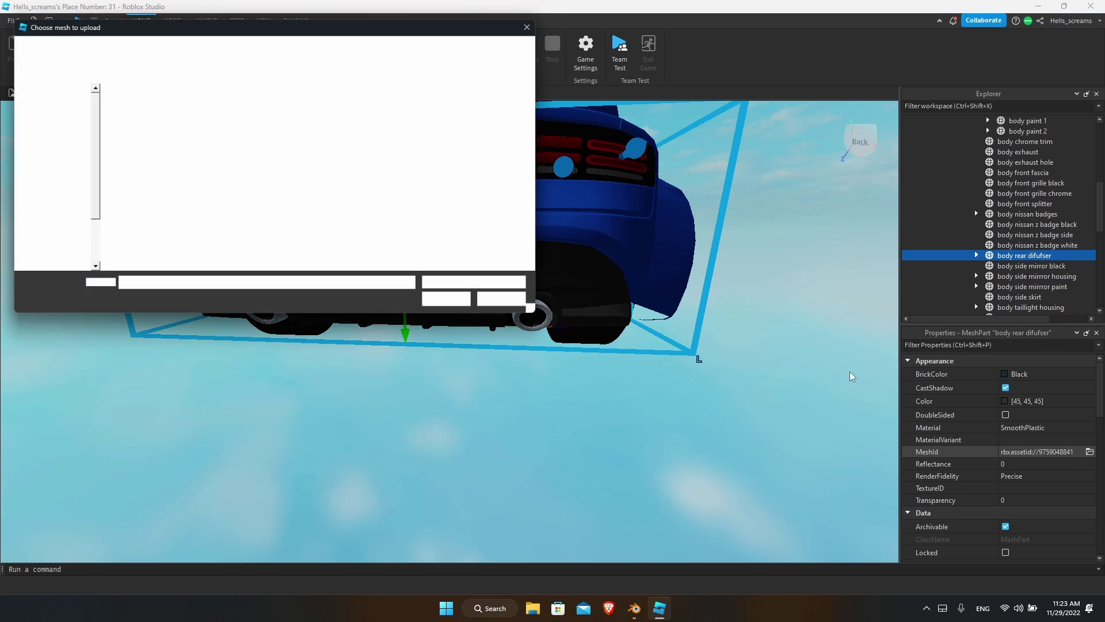
double_click(140, 160)
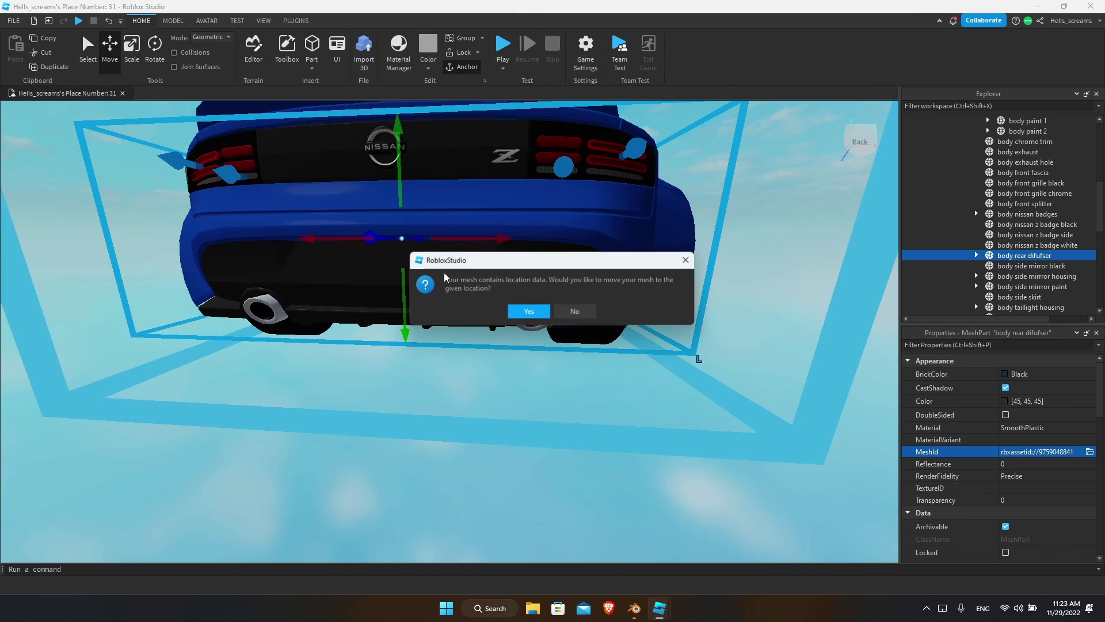
click(540, 312)
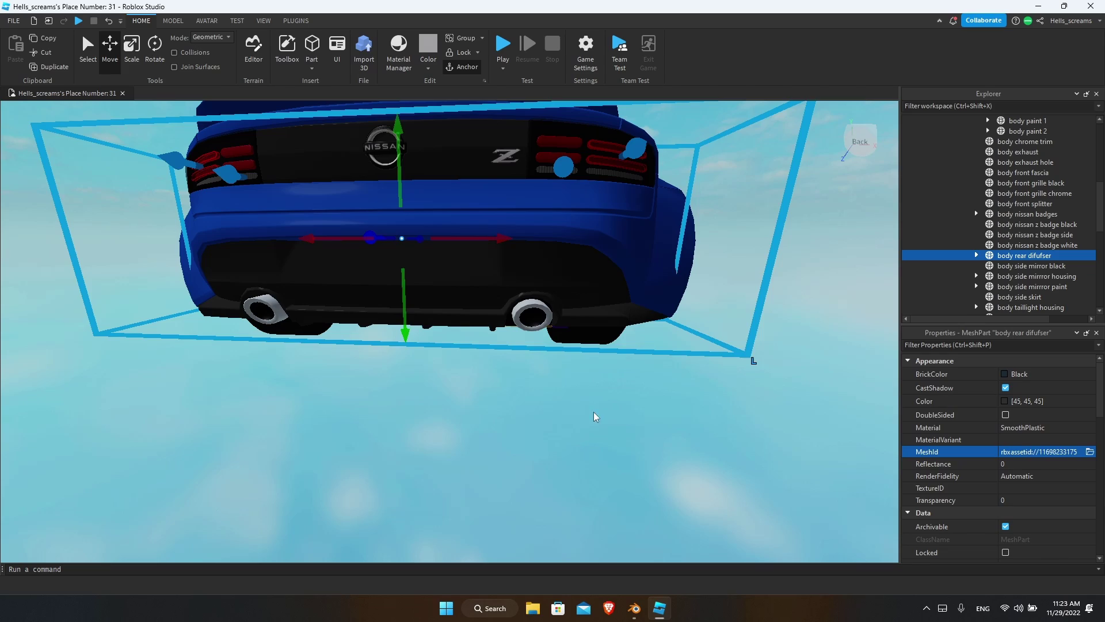
Step: Replace the mesh of the body front splitter part with Splitter2.obj, declining to move it to the file's location
click(616, 418)
right_drag(616, 418, 611, 413)
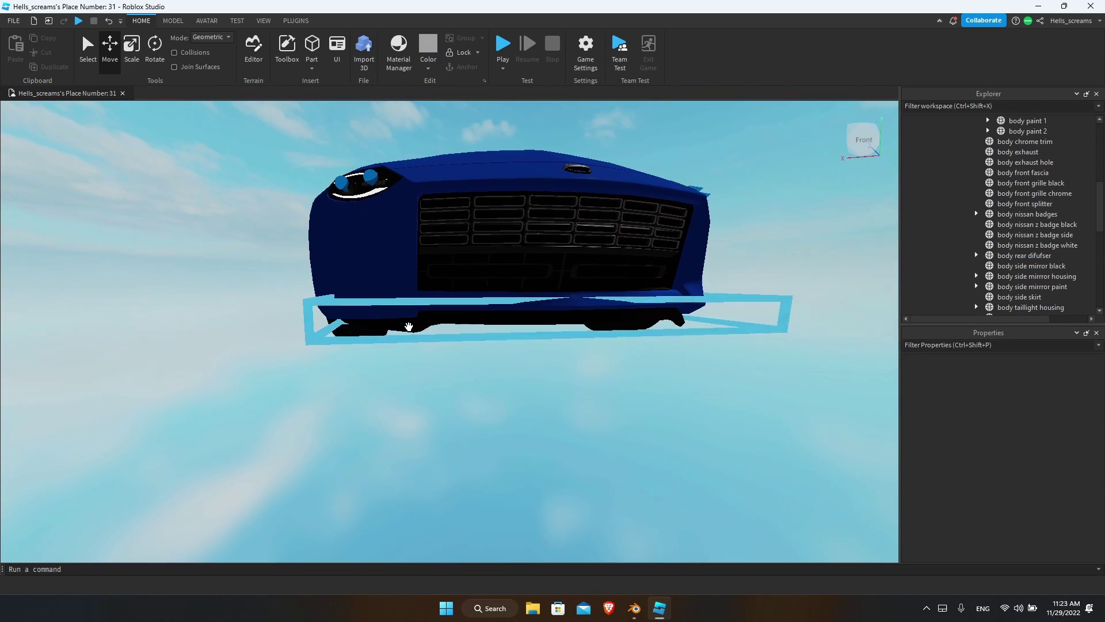
right_drag(451, 348, 452, 348)
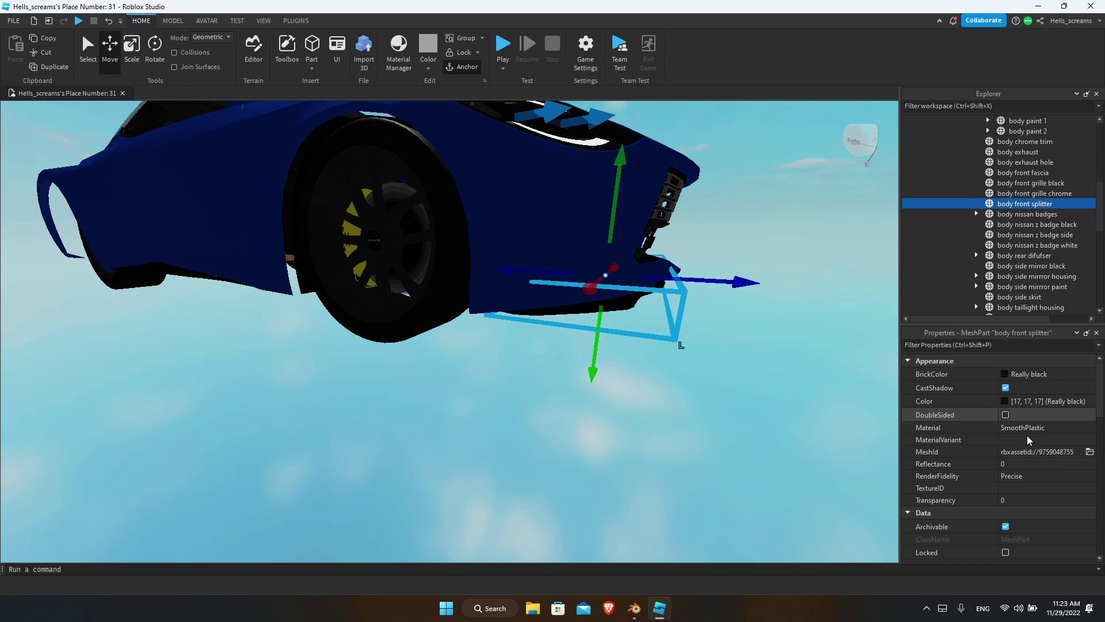
click(1090, 452)
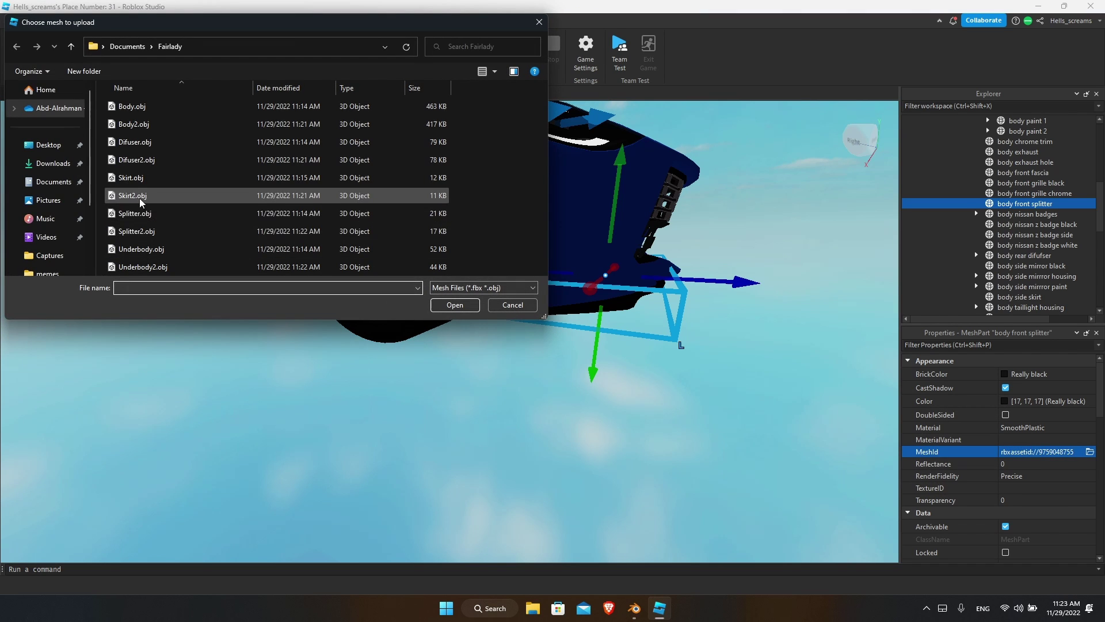
double_click(141, 232)
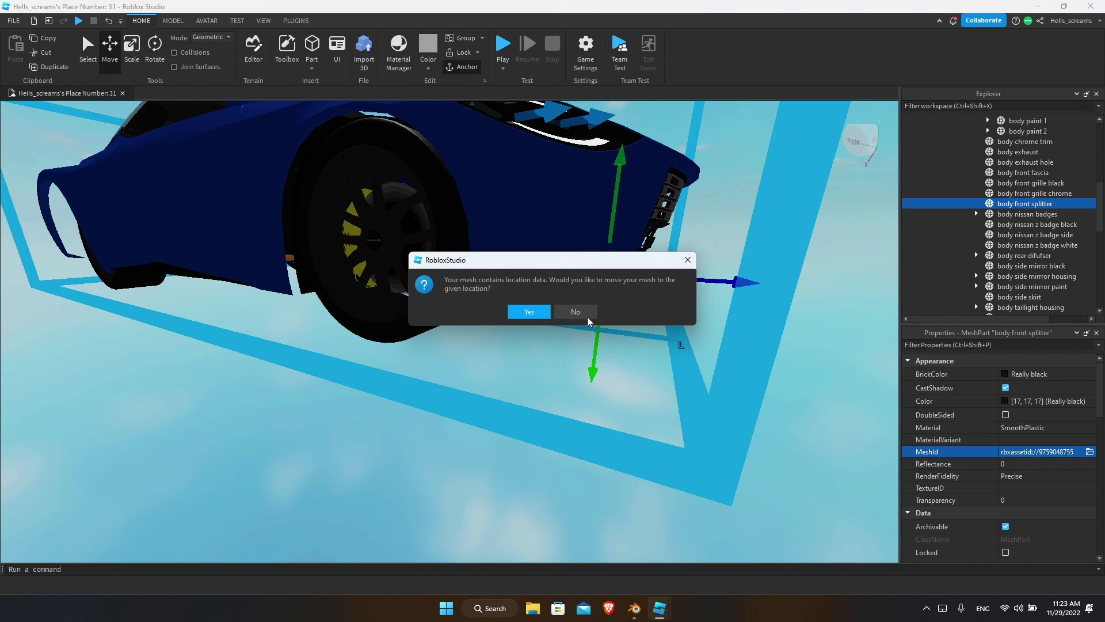
click(584, 316)
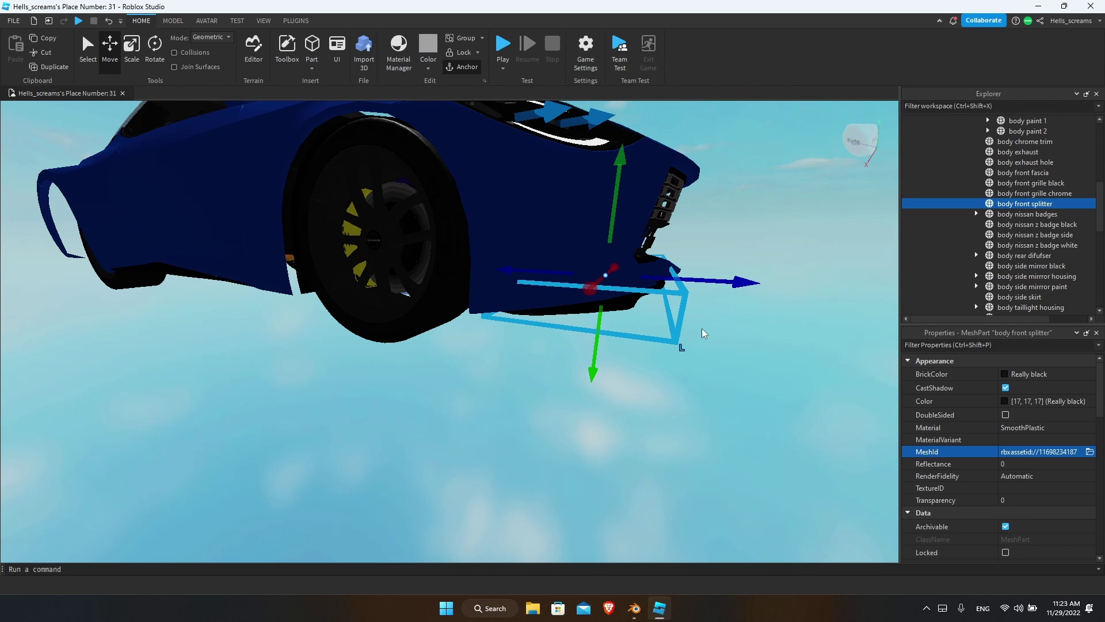
Step: Select the body underbody part beneath the car and replace its mesh with Underbody2.obj from the Fairlady folder
click(703, 328)
right_drag(702, 328, 704, 330)
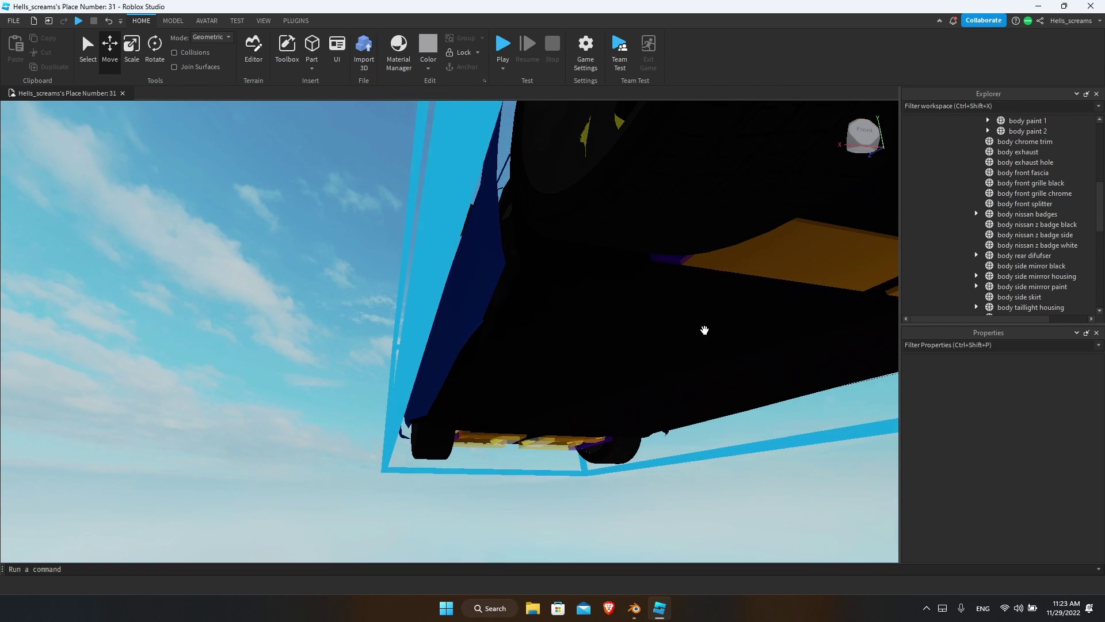
click(592, 368)
click(1088, 452)
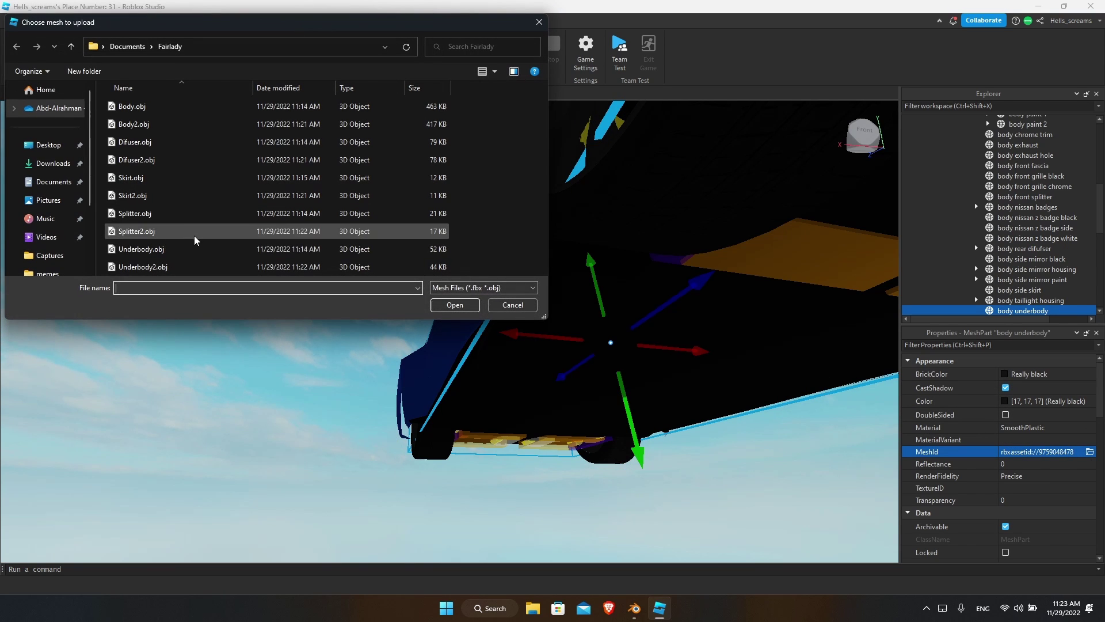
double_click(177, 267)
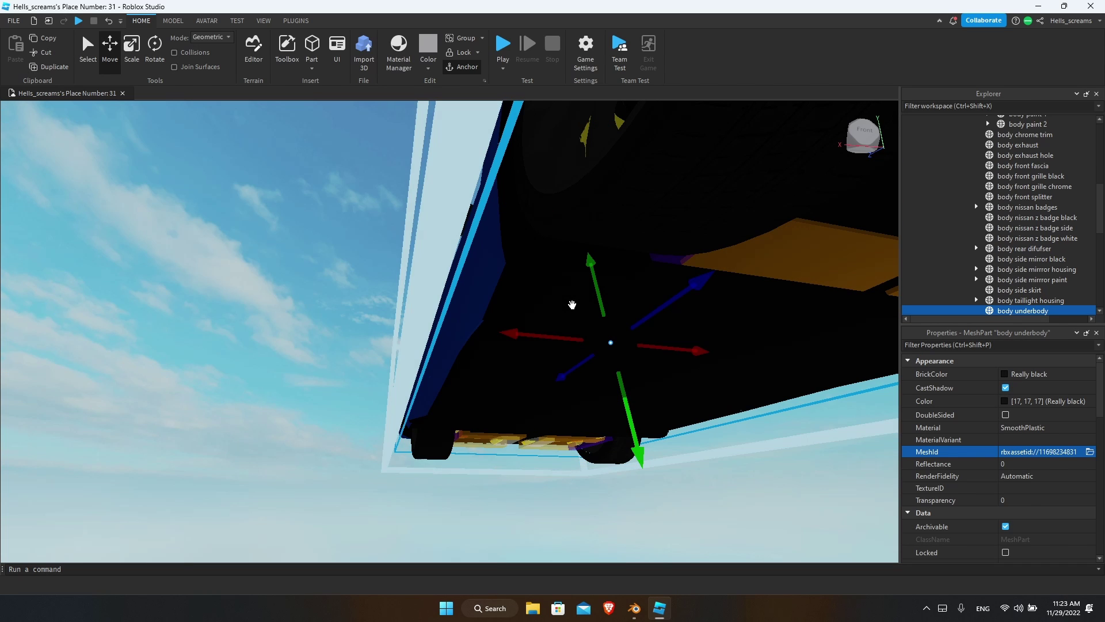
Step: Clear the selection and examine the widened body from the rear, side and front of the car
click(449, 497)
right_drag(449, 497, 526, 464)
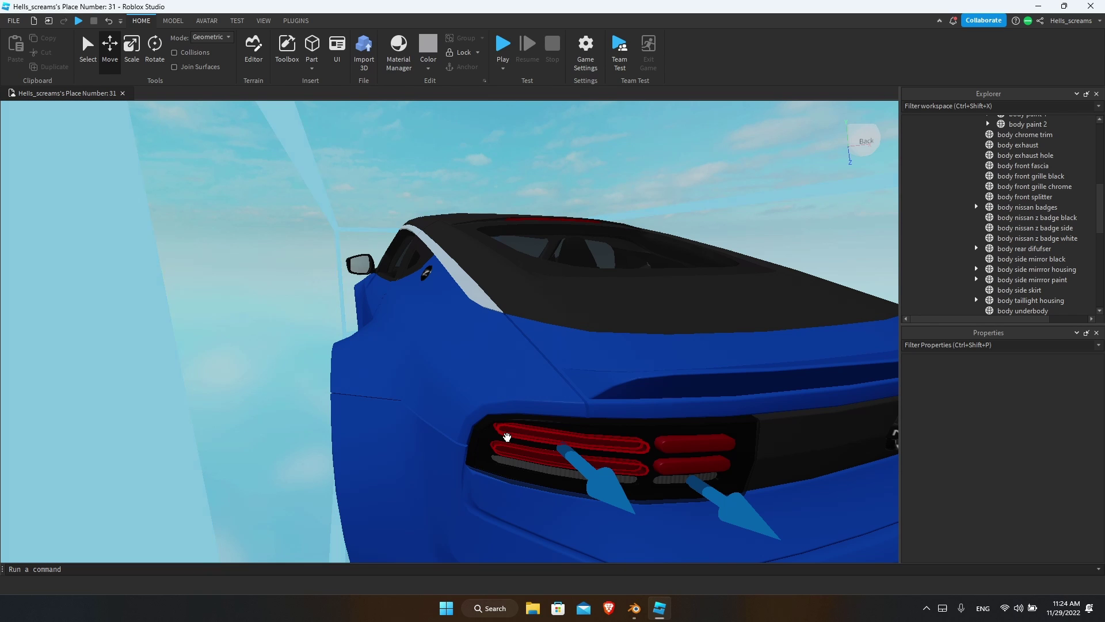
key(a)
right_drag(387, 193, 382, 186)
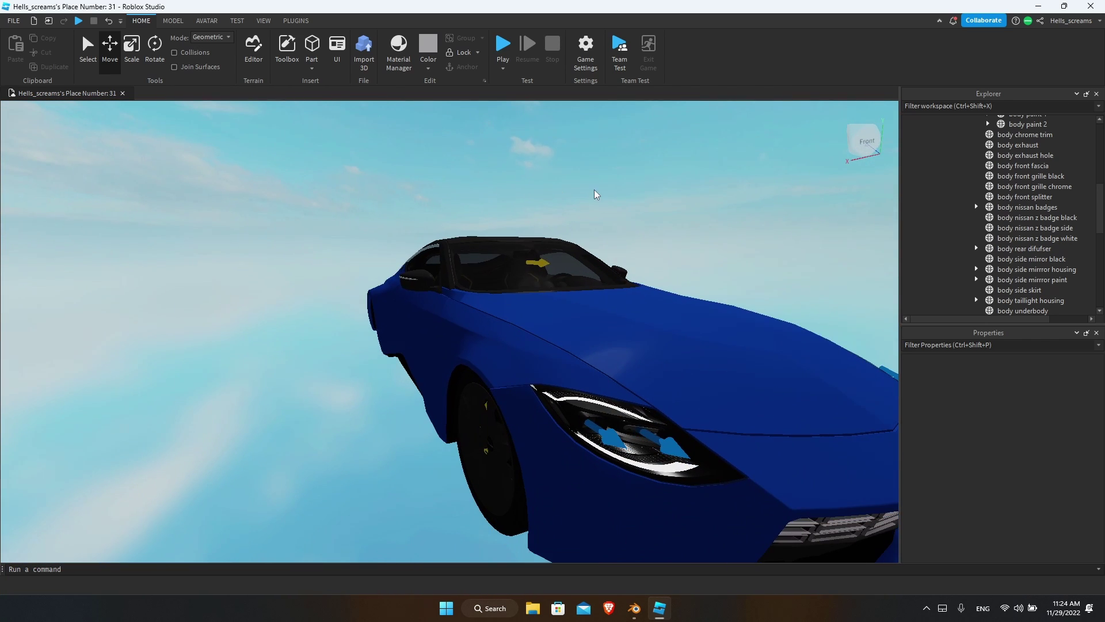